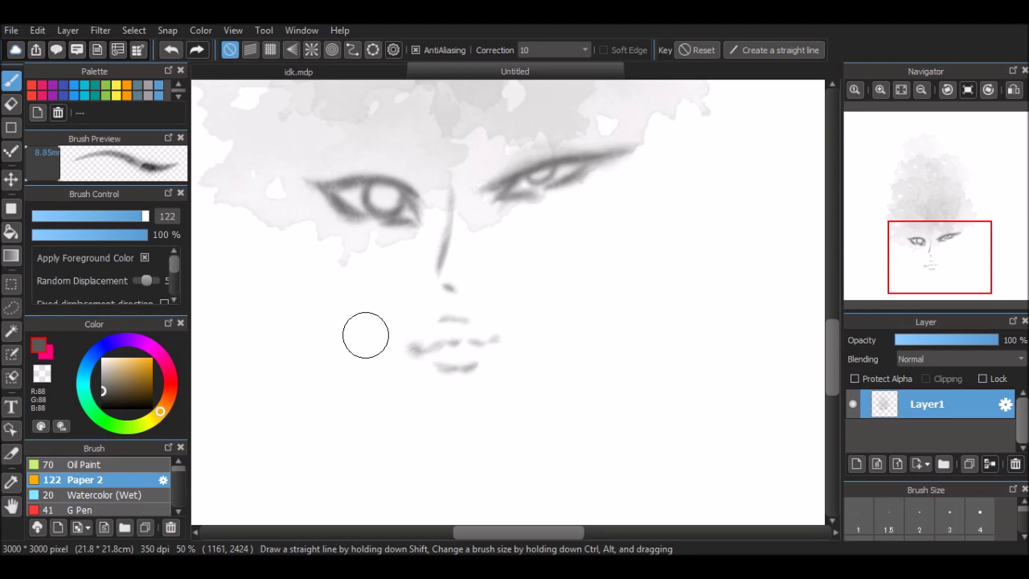
Shift the selected nose and mouth sketch slightly to the right and clear the selection
{"action": "key", "text": "ctrl+t"}
{"action": "left_click_drag", "start_coordinate": [547, 185], "coordinate": [562, 205]}
{"action": "left_click", "coordinate": [776, 522]}
{"action": "key", "text": "ctrl+d"}
Set the Paper 2 brush size to about 75, try a jawline stroke, and undo back past the nose and mouth
{"action": "key", "text": "b"}
{"action": "left_click_drag", "start_coordinate": [517, 333], "coordinate": [486, 338]}
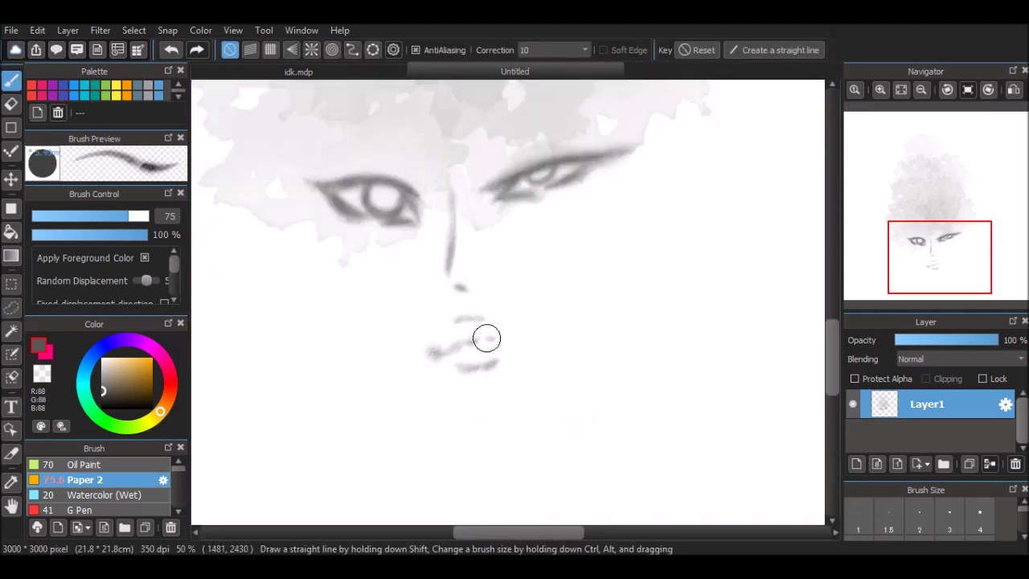
{"action": "mouse_move", "coordinate": [325, 282]}
{"action": "left_mouse_down"}
{"action": "mouse_move", "coordinate": [320, 367]}
{"action": "mouse_move", "coordinate": [319, 355]}
{"action": "mouse_move", "coordinate": [408, 394]}
{"action": "left_mouse_up"}
{"action": "key", "text": "ctrl+z"}
{"action": "key", "text": "ctrl+z"}
{"action": "key", "text": "ctrl+z"}
{"action": "key", "text": "ctrl+z"}
{"action": "key", "text": "ctrl+z"}
{"action": "key", "text": "ctrl+z"}
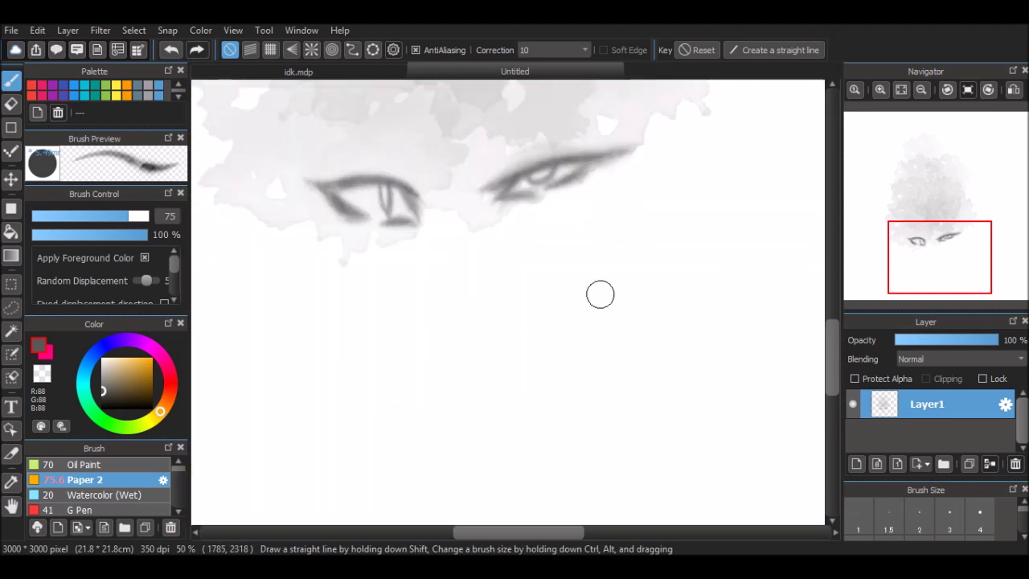
Sketch the raised hand resting against the right cheek, with pointed fingers and a glove edge across the palm
{"action": "left_click_drag", "start_coordinate": [611, 292], "coordinate": [593, 341]}
{"action": "left_click_drag", "start_coordinate": [524, 399], "coordinate": [562, 324]}
{"action": "left_click_drag", "start_coordinate": [593, 290], "coordinate": [620, 374]}
{"action": "key", "text": "ctrl+z"}
{"action": "key", "text": "ctrl+z"}
{"action": "mouse_move", "coordinate": [632, 429]}
{"action": "left_mouse_down"}
{"action": "mouse_move", "coordinate": [563, 368]}
{"action": "mouse_move", "coordinate": [627, 299]}
{"action": "left_mouse_up"}
{"action": "left_click_drag", "start_coordinate": [628, 302], "coordinate": [660, 394]}
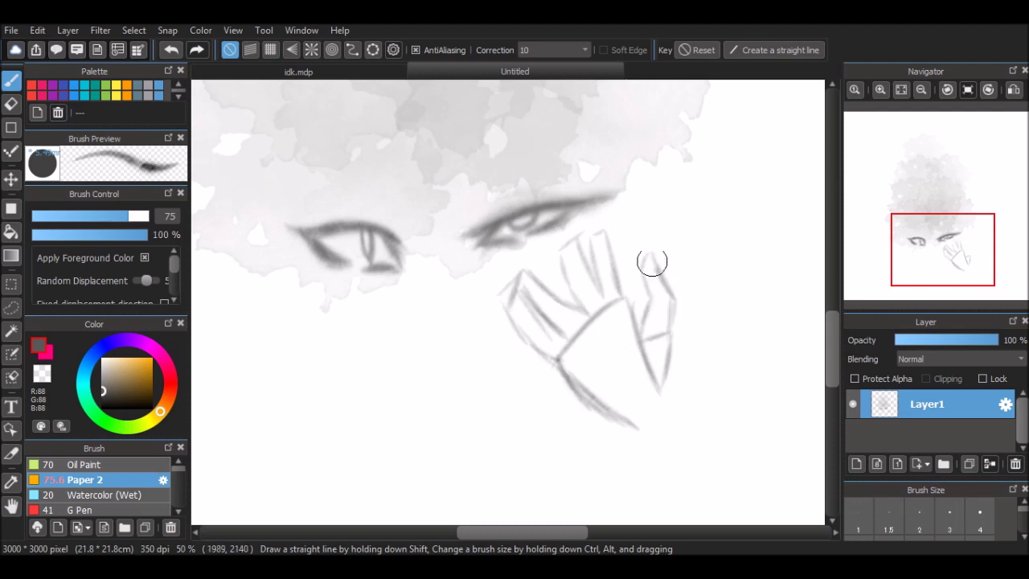
{"action": "left_click_drag", "start_coordinate": [589, 309], "coordinate": [564, 235]}
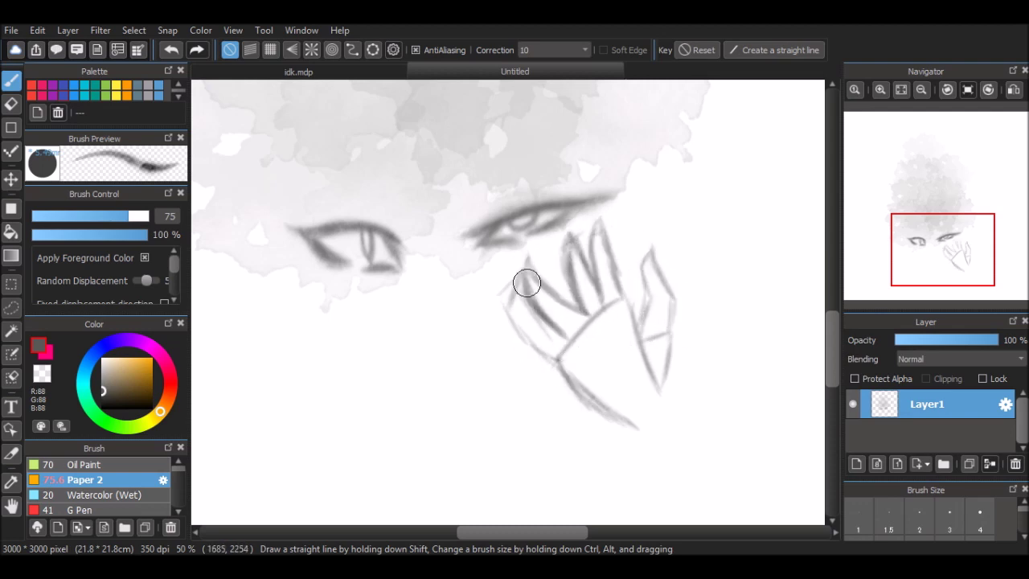
{"action": "scroll", "coordinate": [570, 197], "scroll_direction": "down", "scroll_amount": 1}
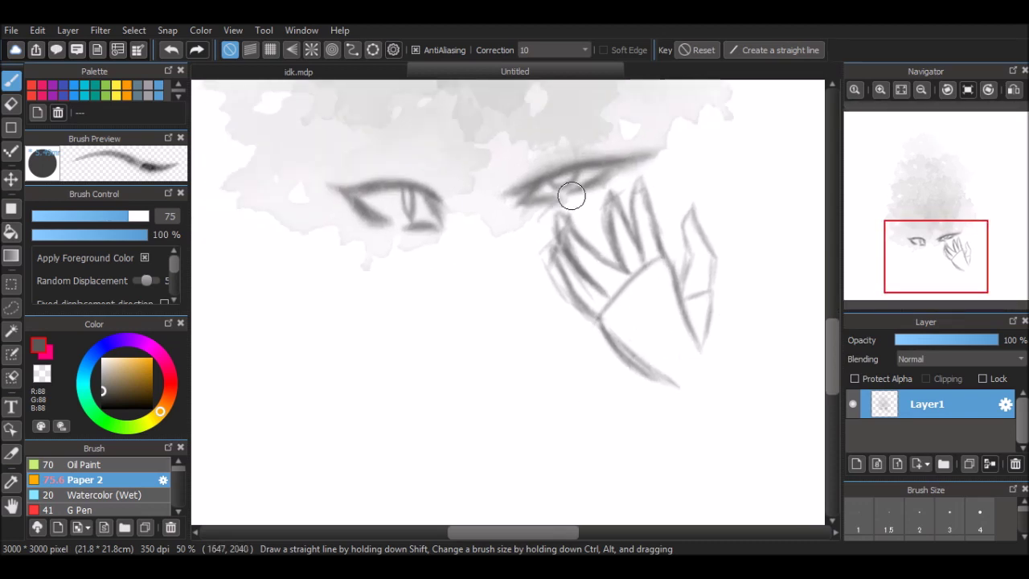
Sketch the second hand beside the left eye, with long angular fingers and a bent wrist
{"action": "scroll", "coordinate": [483, 242], "scroll_direction": "left", "scroll_amount": 3}
{"action": "left_click_drag", "start_coordinate": [354, 193], "coordinate": [297, 310]}
{"action": "left_click_drag", "start_coordinate": [366, 187], "coordinate": [382, 224]}
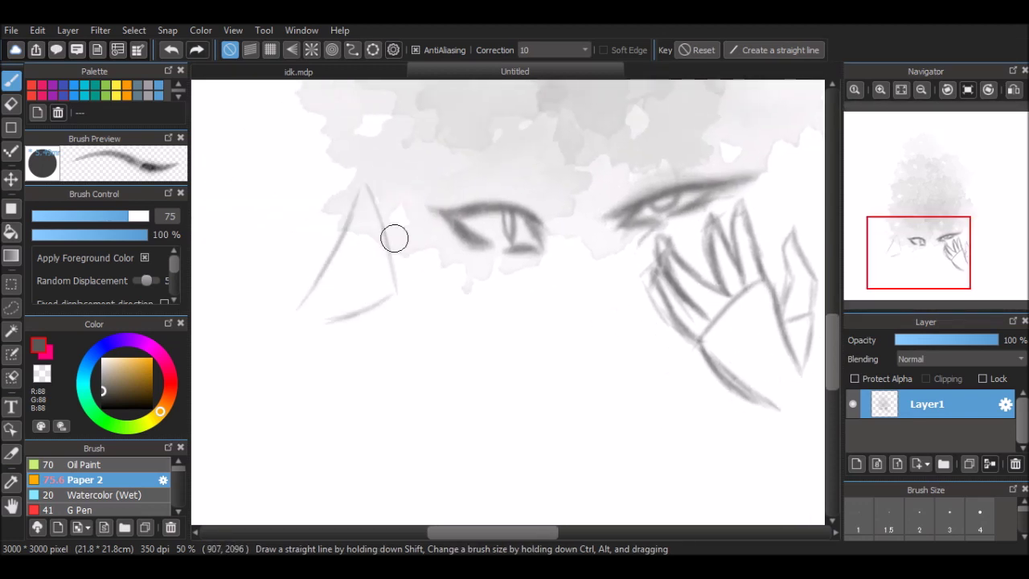
{"action": "mouse_move", "coordinate": [362, 182]}
{"action": "left_mouse_down"}
{"action": "mouse_move", "coordinate": [390, 183]}
{"action": "mouse_move", "coordinate": [380, 198]}
{"action": "mouse_move", "coordinate": [432, 243]}
{"action": "mouse_move", "coordinate": [400, 270]}
{"action": "mouse_move", "coordinate": [418, 284]}
{"action": "mouse_move", "coordinate": [379, 328]}
{"action": "left_mouse_up"}
{"action": "left_click_drag", "start_coordinate": [422, 259], "coordinate": [431, 319]}
{"action": "left_click_drag", "start_coordinate": [435, 271], "coordinate": [463, 288]}
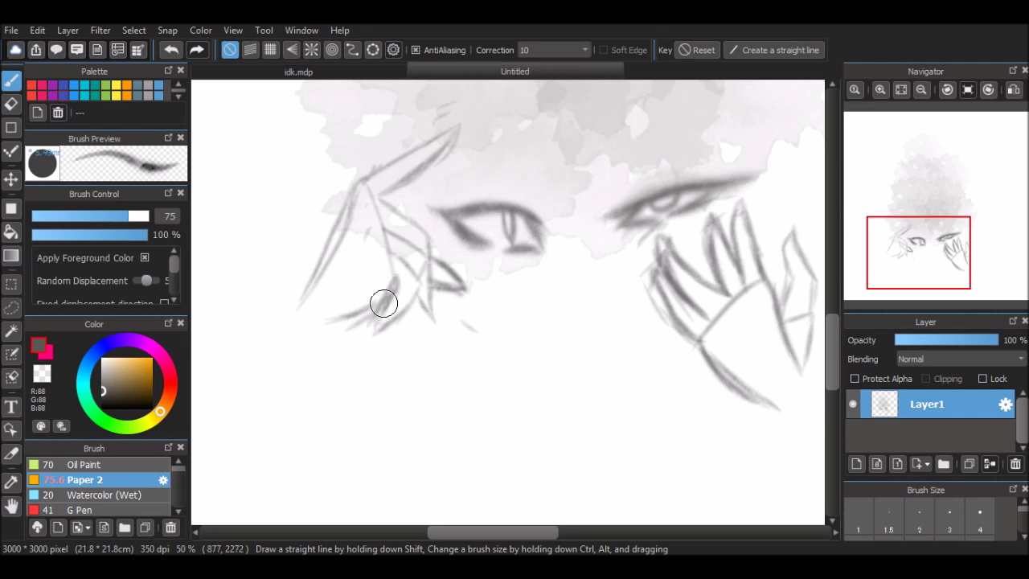
{"action": "mouse_move", "coordinate": [306, 285]}
{"action": "left_mouse_down"}
{"action": "mouse_move", "coordinate": [333, 224]}
{"action": "mouse_move", "coordinate": [281, 299]}
{"action": "left_mouse_up"}
Finish the right hand's glove with a row of dots and a scalloped cuff at the wrist
{"action": "scroll", "coordinate": [308, 276], "scroll_direction": "down", "scroll_amount": 2}
{"action": "scroll", "coordinate": [402, 249], "scroll_direction": "right", "scroll_amount": 5}
{"action": "scroll", "coordinate": [492, 197], "scroll_direction": "down", "scroll_amount": 1}
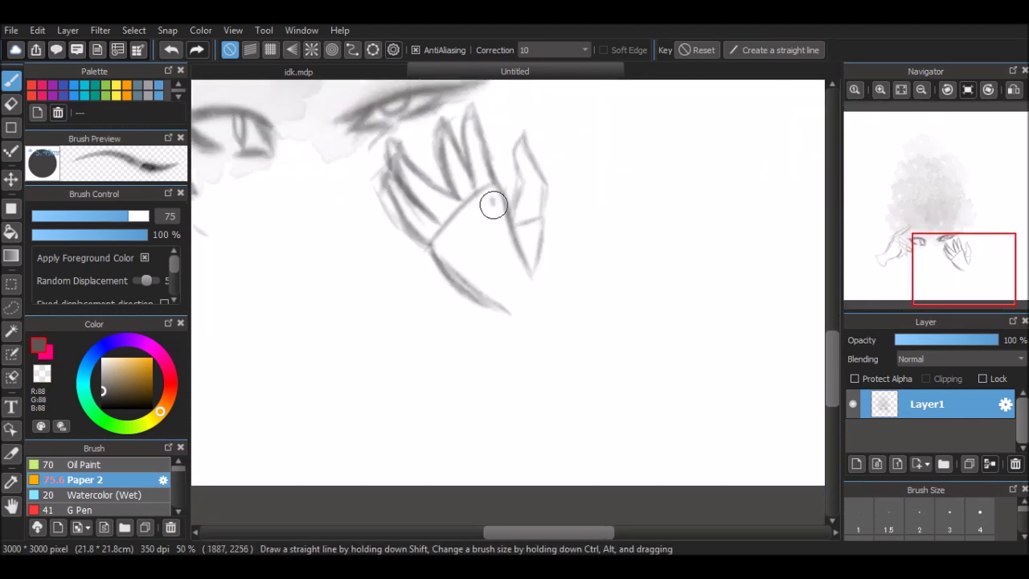
{"action": "left_click_drag", "start_coordinate": [455, 282], "coordinate": [528, 343]}
{"action": "scroll", "coordinate": [547, 274], "scroll_direction": "left", "scroll_amount": 4}
{"action": "scroll", "coordinate": [483, 265], "scroll_direction": "up", "scroll_amount": 1}
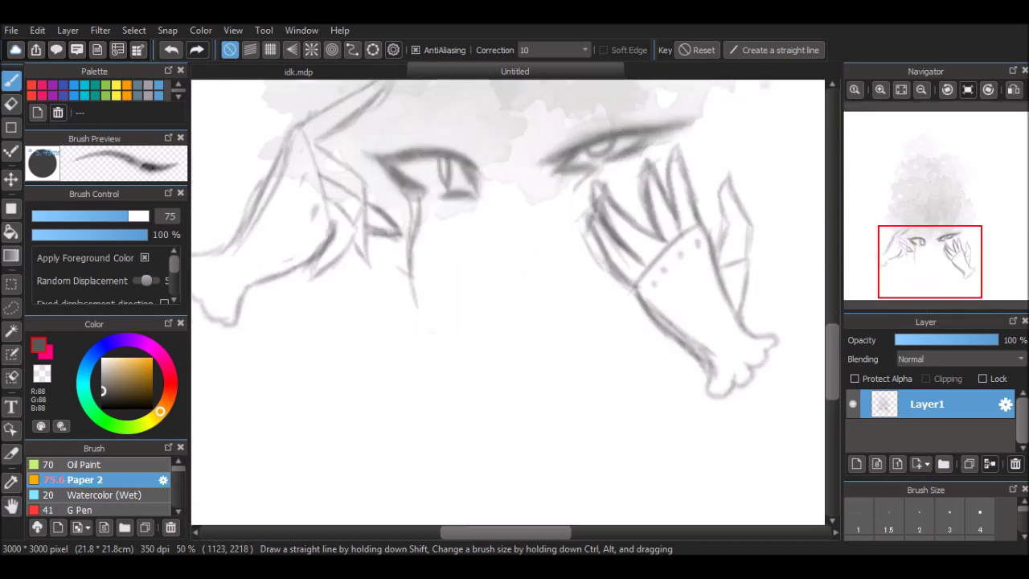
Sketch both eyebrows, the nose line and slightly parted lips on the face
{"action": "scroll", "coordinate": [400, 320], "scroll_direction": "up", "scroll_amount": 3}
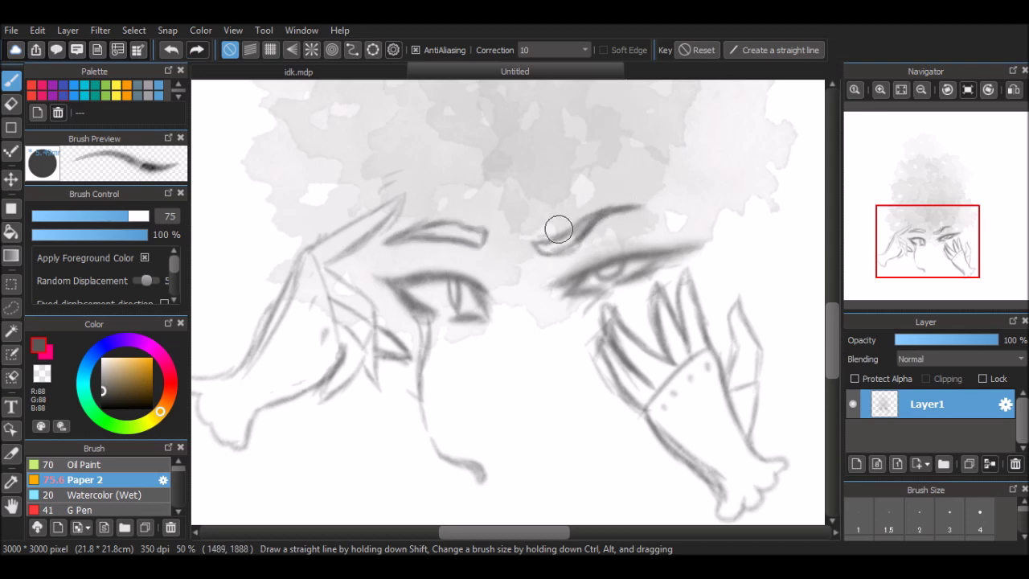
{"action": "scroll", "coordinate": [589, 254], "scroll_direction": "right", "scroll_amount": 2}
{"action": "scroll", "coordinate": [589, 254], "scroll_direction": "up", "scroll_amount": 2}
{"action": "scroll", "coordinate": [474, 252], "scroll_direction": "down", "scroll_amount": 4}
{"action": "scroll", "coordinate": [471, 331], "scroll_direction": "down", "scroll_amount": 1}
{"action": "scroll", "coordinate": [471, 331], "scroll_direction": "left", "scroll_amount": 1}
{"action": "mouse_move", "coordinate": [475, 254]}
{"action": "left_mouse_down"}
{"action": "mouse_move", "coordinate": [470, 331]}
{"action": "mouse_move", "coordinate": [490, 352]}
{"action": "left_mouse_up"}
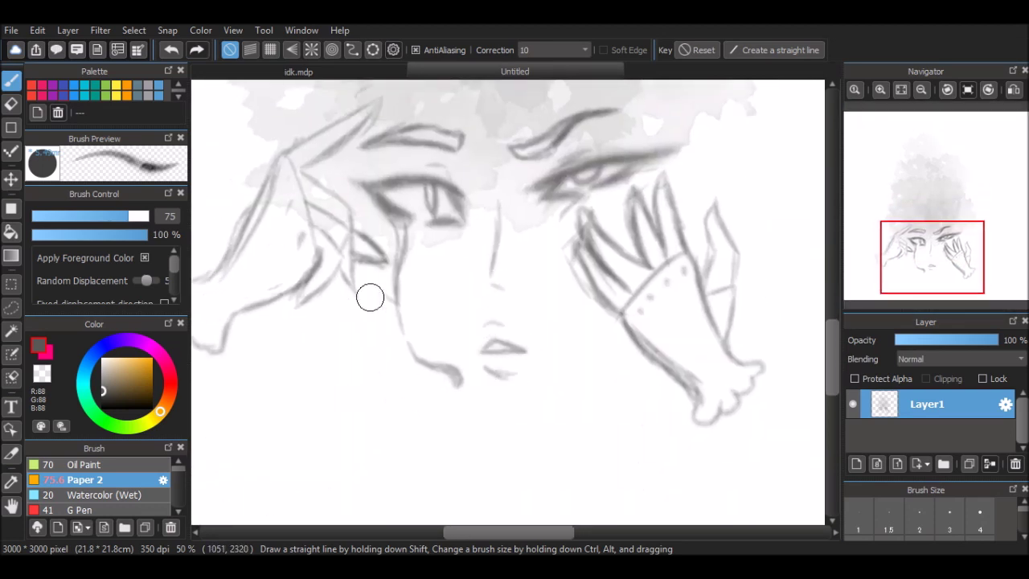
Undo the last stroke and sketch an angular jawline from the left hand through the chin to the glove
{"action": "key", "text": "ctrl+z"}
{"action": "mouse_move", "coordinate": [354, 266]}
{"action": "left_mouse_down"}
{"action": "mouse_move", "coordinate": [442, 398]}
{"action": "mouse_move", "coordinate": [377, 316]}
{"action": "mouse_move", "coordinate": [525, 422]}
{"action": "mouse_move", "coordinate": [605, 360]}
{"action": "mouse_move", "coordinate": [563, 398]}
{"action": "left_mouse_up"}
{"action": "left_click_drag", "start_coordinate": [365, 272], "coordinate": [405, 364]}
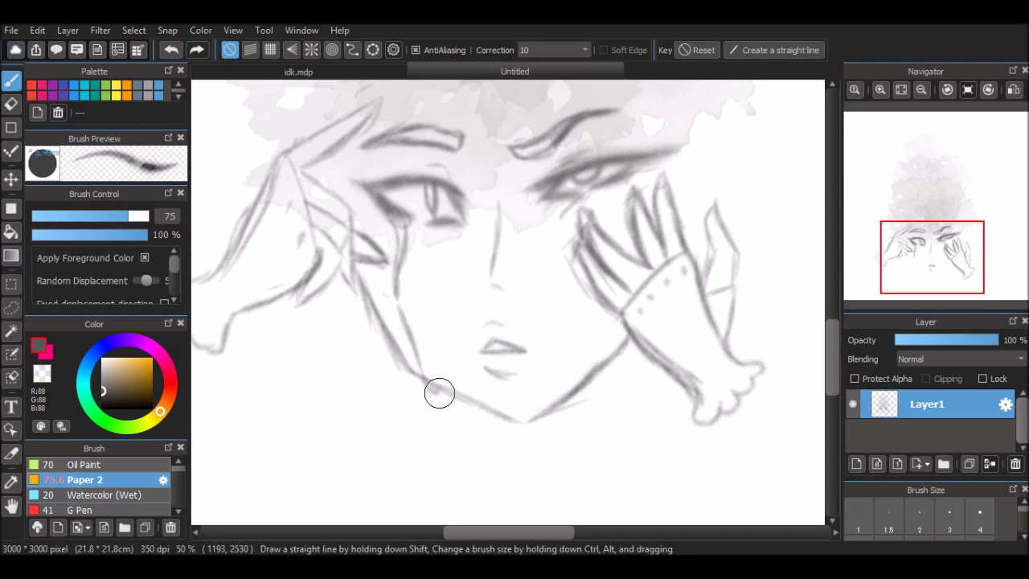
Sketch the neck and both shoulder lines, and add a dark choker around the neck
{"action": "scroll", "coordinate": [443, 239], "scroll_direction": "down", "scroll_amount": 2}
{"action": "left_click_drag", "start_coordinate": [599, 233], "coordinate": [585, 322]}
{"action": "left_click_drag", "start_coordinate": [470, 296], "coordinate": [270, 320]}
{"action": "left_click_drag", "start_coordinate": [587, 323], "coordinate": [707, 410]}
{"action": "scroll", "coordinate": [214, 501], "scroll_direction": "up", "scroll_amount": 2}
{"action": "scroll", "coordinate": [409, 356], "scroll_direction": "right", "scroll_amount": 3}
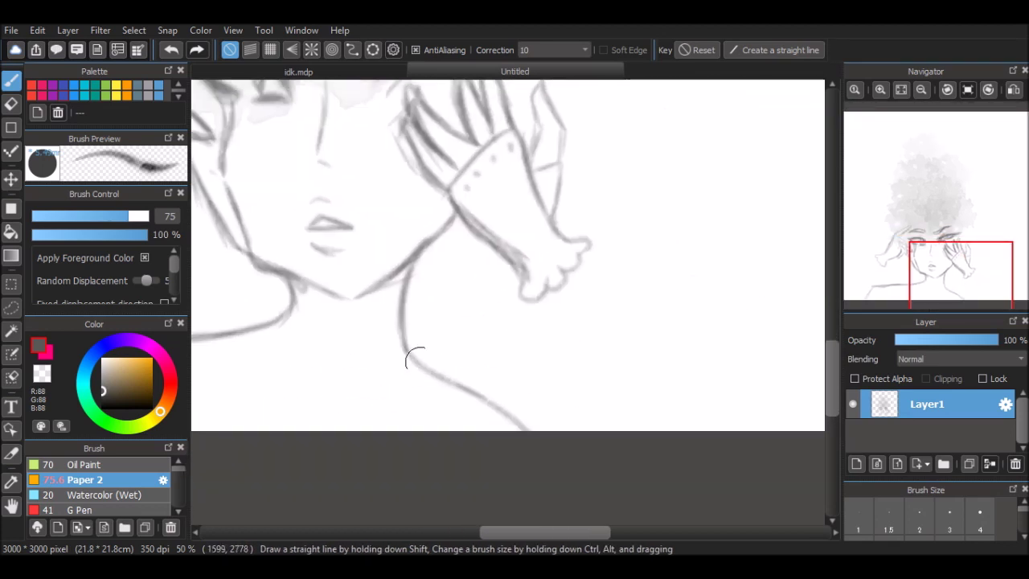
{"action": "mouse_move", "coordinate": [434, 342]}
{"action": "left_mouse_down"}
{"action": "mouse_move", "coordinate": [383, 356]}
{"action": "mouse_move", "coordinate": [432, 373]}
{"action": "mouse_move", "coordinate": [475, 359]}
{"action": "mouse_move", "coordinate": [397, 342]}
{"action": "mouse_move", "coordinate": [463, 363]}
{"action": "mouse_move", "coordinate": [387, 346]}
{"action": "left_mouse_up"}
Sketch a centre-parted fringe with two rounded peaks, sweeping down both sides of the face
{"action": "scroll", "coordinate": [387, 345], "scroll_direction": "up", "scroll_amount": 3}
{"action": "scroll", "coordinate": [387, 346], "scroll_direction": "left", "scroll_amount": 1}
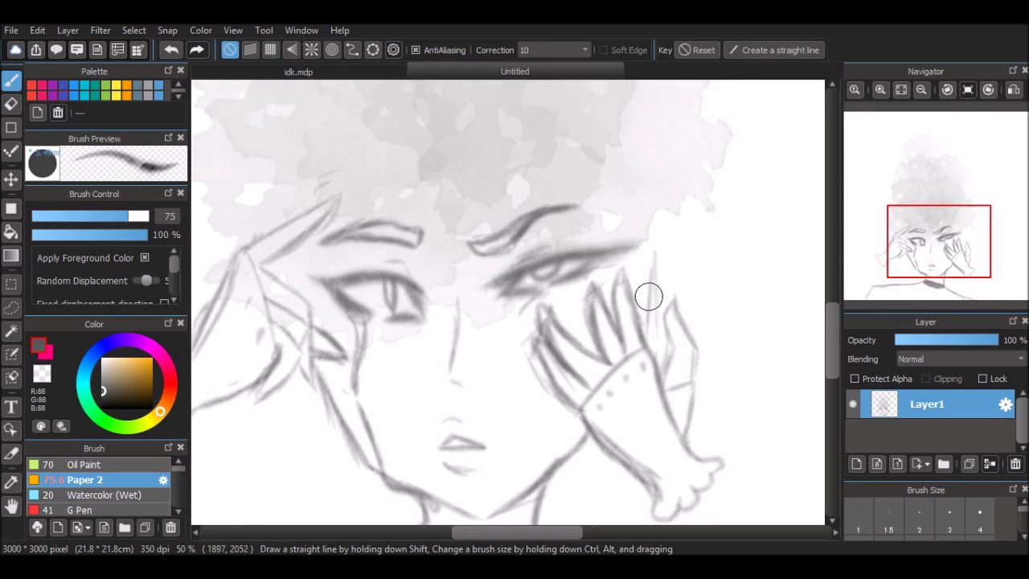
{"action": "scroll", "coordinate": [394, 216], "scroll_direction": "up", "scroll_amount": 2}
{"action": "left_click_drag", "start_coordinate": [394, 217], "coordinate": [456, 202]}
{"action": "scroll", "coordinate": [455, 201], "scroll_direction": "left", "scroll_amount": 1}
{"action": "left_click_drag", "start_coordinate": [579, 193], "coordinate": [567, 148]}
{"action": "scroll", "coordinate": [540, 253], "scroll_direction": "right", "scroll_amount": 3}
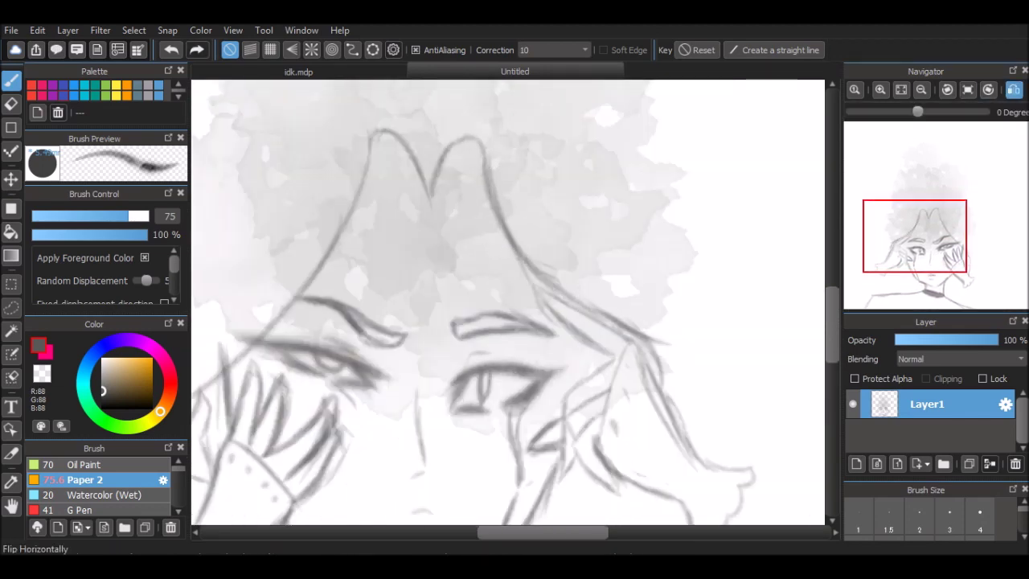
Sketch the outer hair outline with flicked tips and curved locks on both sides, checking it in a mirrored view
{"action": "scroll", "coordinate": [480, 153], "scroll_direction": "down", "scroll_amount": 2}
{"action": "scroll", "coordinate": [507, 211], "scroll_direction": "up", "scroll_amount": 3}
{"action": "scroll", "coordinate": [507, 212], "scroll_direction": "down", "scroll_amount": 3}
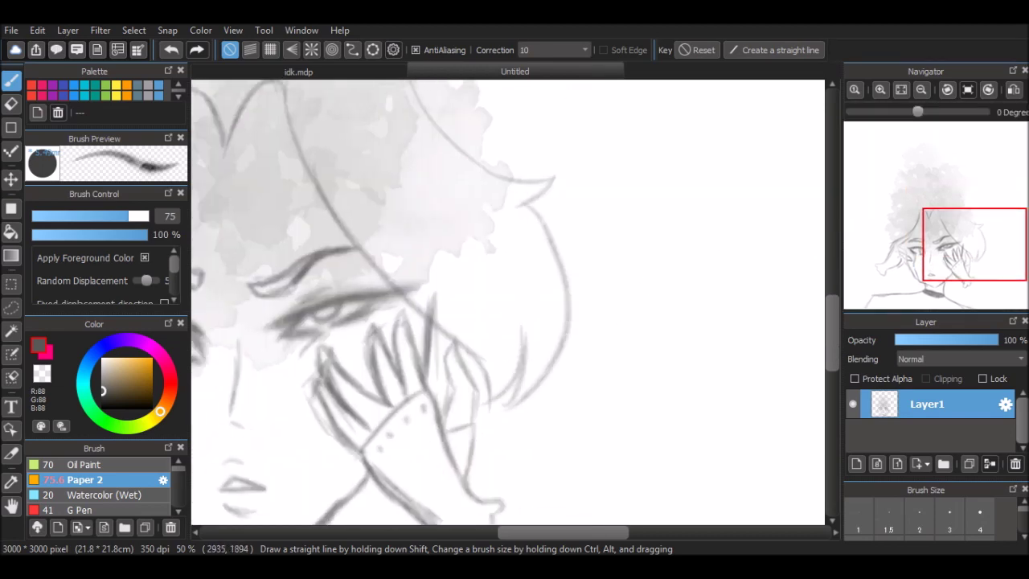
{"action": "scroll", "coordinate": [508, 212], "scroll_direction": "up", "scroll_amount": 3}
{"action": "left_click_drag", "start_coordinate": [489, 201], "coordinate": [607, 182]}
{"action": "scroll", "coordinate": [607, 182], "scroll_direction": "down", "scroll_amount": 3}
{"action": "key", "text": "h"}
{"action": "left_click_drag", "start_coordinate": [624, 259], "coordinate": [658, 378]}
{"action": "mouse_move", "coordinate": [618, 442]}
{"action": "left_mouse_down"}
{"action": "mouse_move", "coordinate": [637, 392]}
{"action": "mouse_move", "coordinate": [619, 447]}
{"action": "left_mouse_up"}
{"action": "key", "text": "h"}
{"action": "scroll", "coordinate": [501, 259], "scroll_direction": "up", "scroll_amount": 1}
{"action": "scroll", "coordinate": [501, 259], "scroll_direction": "down", "scroll_amount": 3}
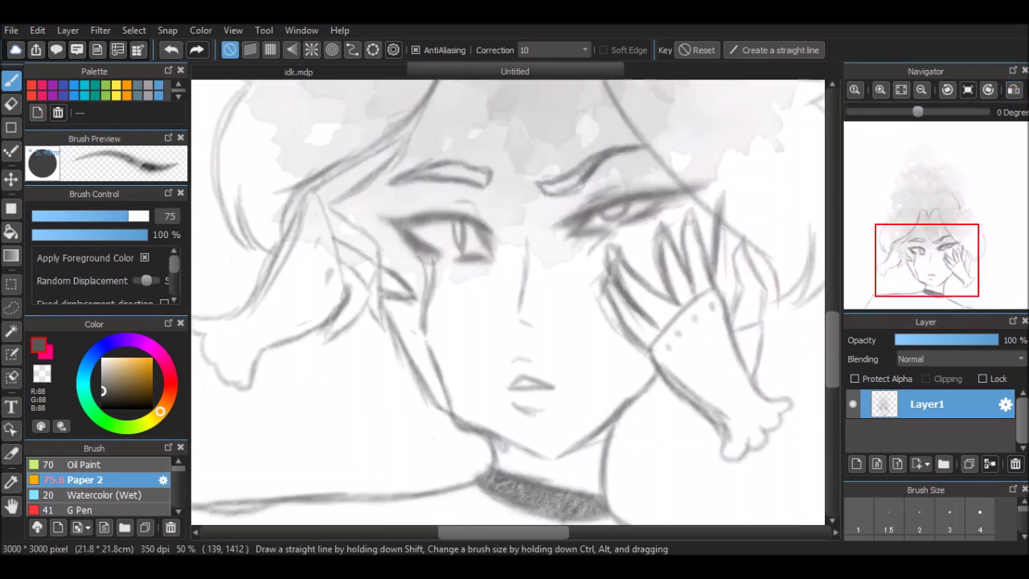
Sketch short lines across the fringe peaks and extend the outer hair outline over the crown's right side
{"action": "scroll", "coordinate": [501, 259], "scroll_direction": "up", "scroll_amount": 3}
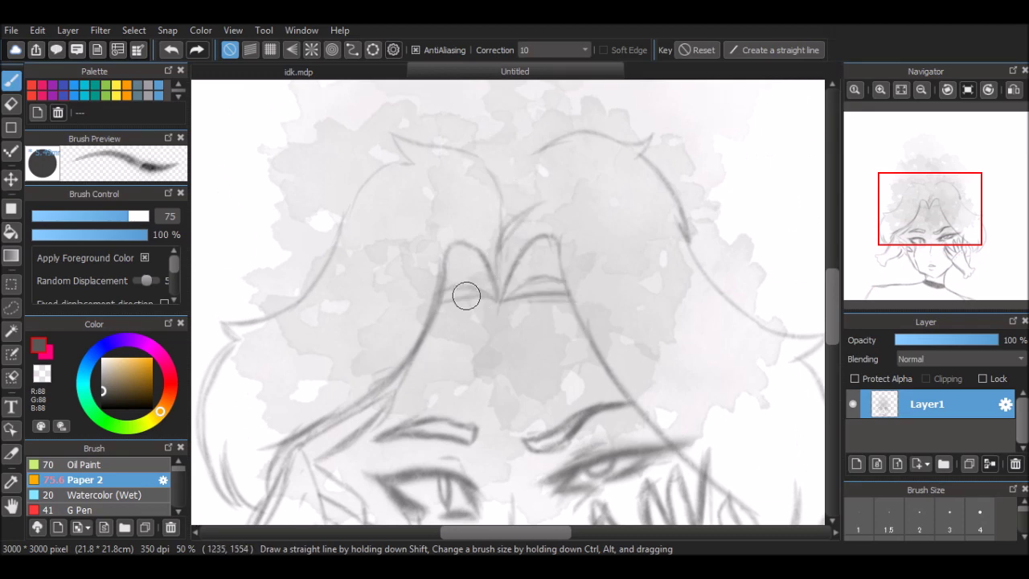
{"action": "scroll", "coordinate": [533, 271], "scroll_direction": "up", "scroll_amount": 3}
{"action": "left_click_drag", "start_coordinate": [611, 217], "coordinate": [730, 293]}
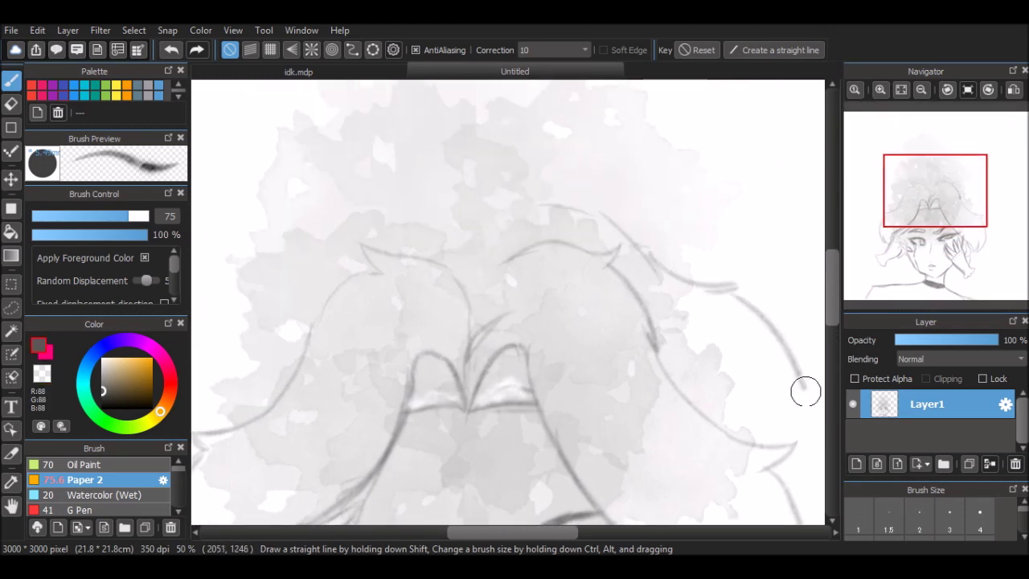
{"action": "scroll", "coordinate": [361, 225], "scroll_direction": "down", "scroll_amount": 2}
{"action": "scroll", "coordinate": [361, 225], "scroll_direction": "up", "scroll_amount": 1}
{"action": "scroll", "coordinate": [361, 225], "scroll_direction": "down", "scroll_amount": 3}
{"action": "scroll", "coordinate": [487, 356], "scroll_direction": "up", "scroll_amount": 1}
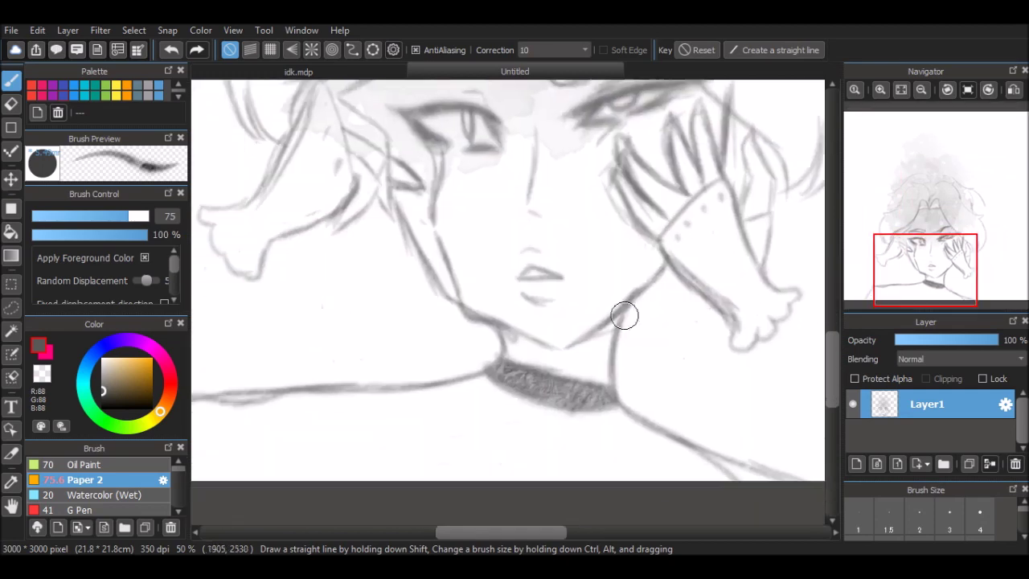
Erase the grey watercolor texture around the crown, and sketch the hair outline and loose strands beside the neck
{"action": "scroll", "coordinate": [620, 361], "scroll_direction": "up", "scroll_amount": 3}
{"action": "key", "text": "e"}
{"action": "mouse_move", "coordinate": [479, 243]}
{"action": "left_mouse_down"}
{"action": "mouse_move", "coordinate": [517, 127]}
{"action": "mouse_move", "coordinate": [748, 265]}
{"action": "left_mouse_up"}
{"action": "key", "text": "b"}
{"action": "mouse_move", "coordinate": [274, 273]}
{"action": "left_mouse_down"}
{"action": "mouse_move", "coordinate": [498, 141]}
{"action": "mouse_move", "coordinate": [234, 354]}
{"action": "left_mouse_up"}
{"action": "mouse_move", "coordinate": [556, 179]}
{"action": "left_mouse_down"}
{"action": "mouse_move", "coordinate": [623, 178]}
{"action": "mouse_move", "coordinate": [747, 345]}
{"action": "left_mouse_up"}
{"action": "scroll", "coordinate": [747, 345], "scroll_direction": "down", "scroll_amount": 3}
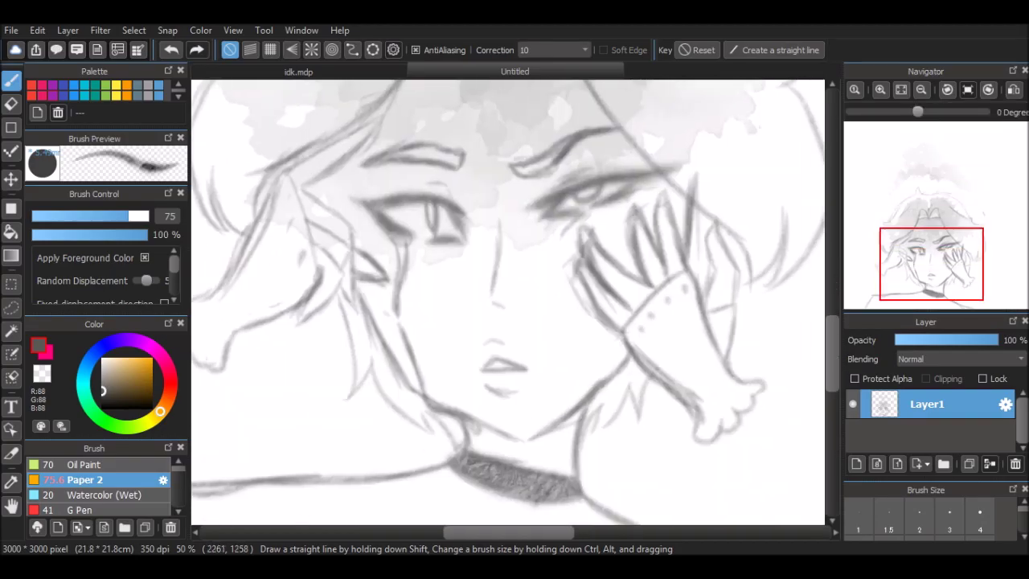
Add a new layer above the sketch and lower Layer1's opacity to 55%
{"action": "scroll", "coordinate": [756, 326], "scroll_direction": "down", "scroll_amount": 1}
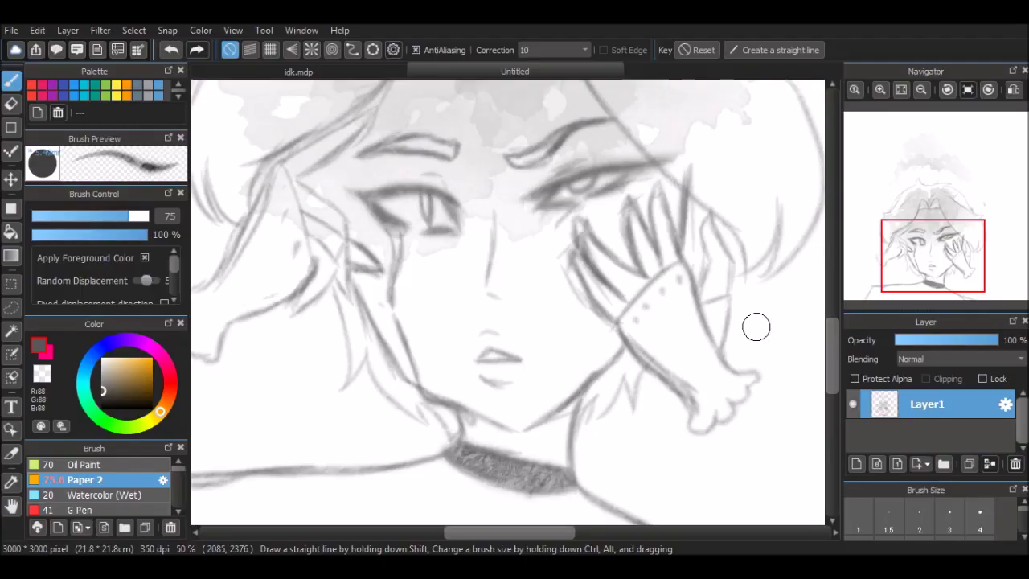
{"action": "left_click", "coordinate": [857, 464]}
{"action": "left_click", "coordinate": [927, 435]}
{"action": "left_click_drag", "start_coordinate": [997, 340], "coordinate": [953, 340]}
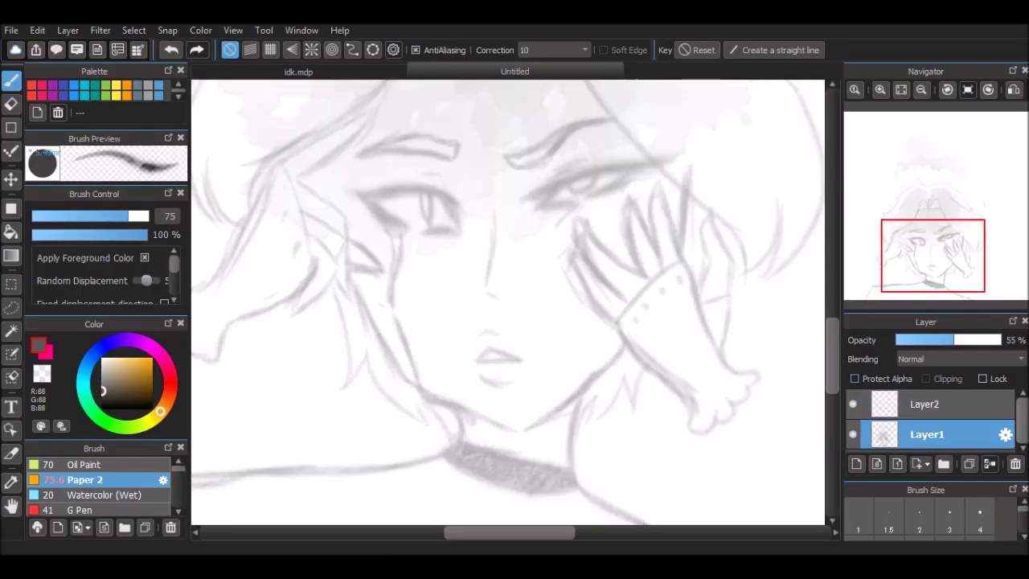
Prepare Layer2 for line art with dark red (RGB 84, 15, 8), the G Pen and Correction 30
{"action": "left_click", "coordinate": [927, 403]}
{"action": "left_click", "coordinate": [147, 392]}
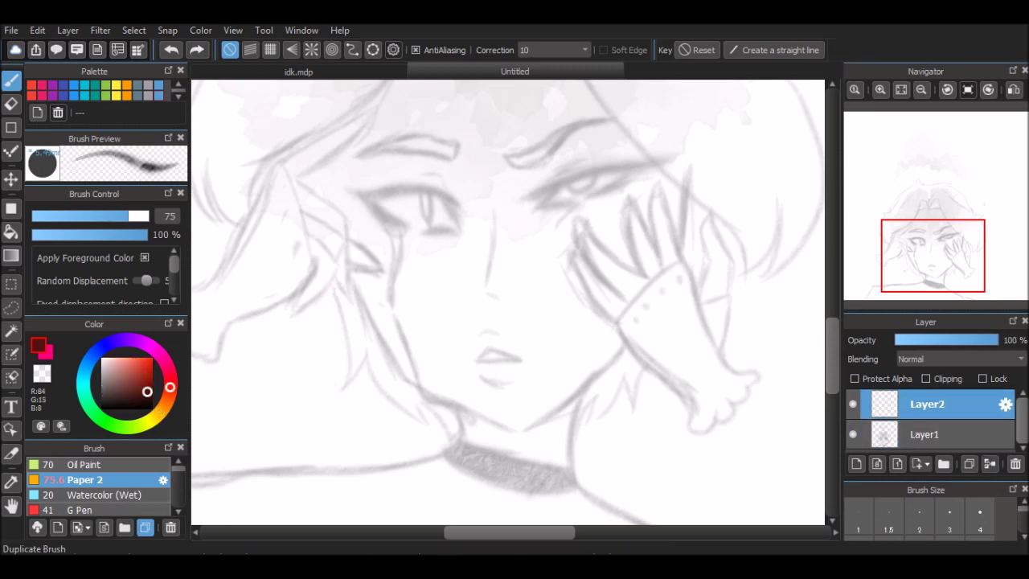
{"action": "left_click", "coordinate": [79, 510]}
{"action": "left_click", "coordinate": [553, 49]}
{"action": "left_click", "coordinate": [553, 346]}
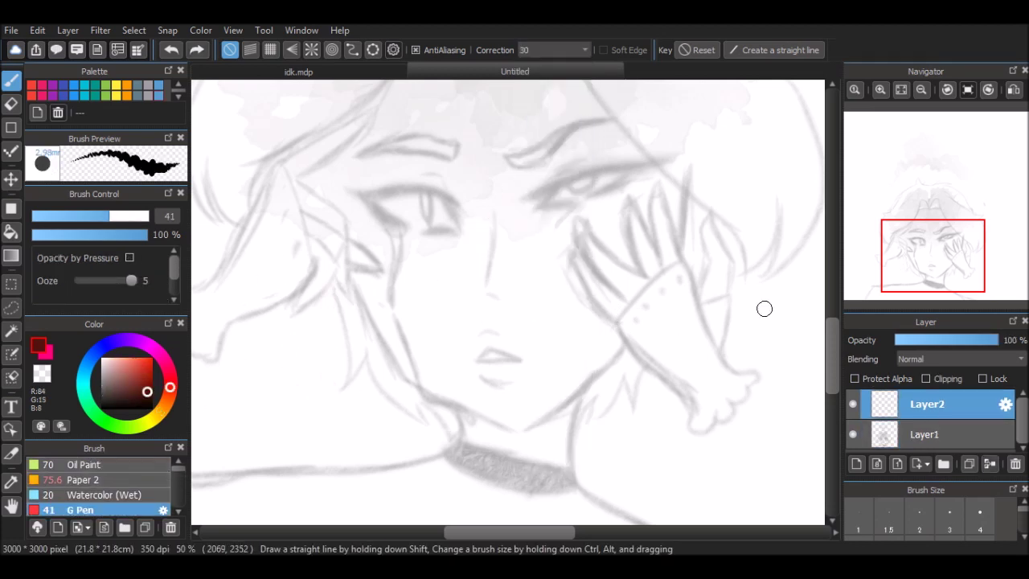
Ink the nose bridge, nose tip and mouth in dark red over the faded sketch
{"action": "scroll", "coordinate": [510, 295], "scroll_direction": "up", "scroll_amount": 1}
{"action": "left_click_drag", "start_coordinate": [488, 175], "coordinate": [473, 277]}
{"action": "left_click_drag", "start_coordinate": [478, 286], "coordinate": [505, 302]}
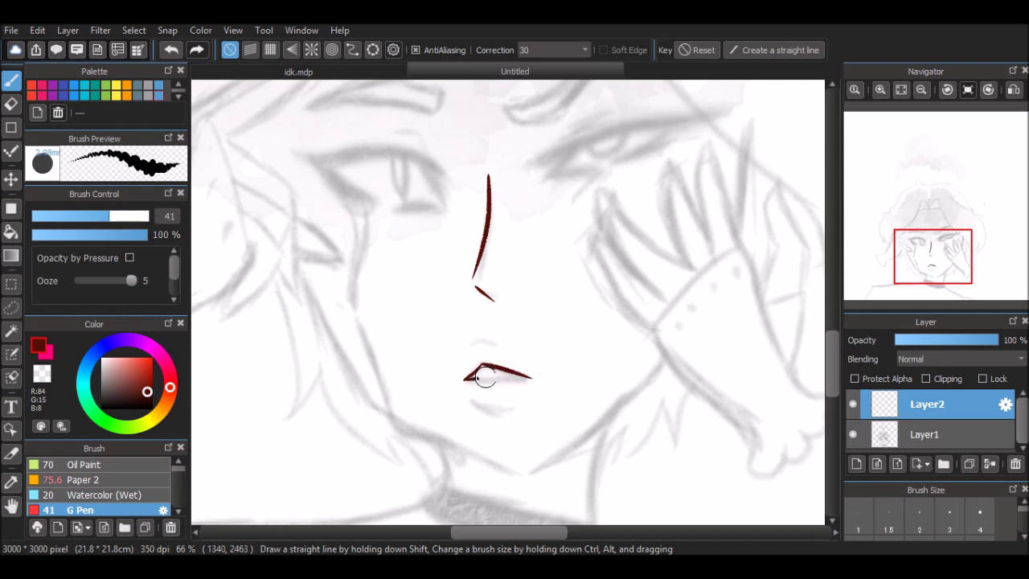
Set Correction to 40 and ink the right eye with its lashes and iris, plus the eyebrow above it
{"action": "scroll", "coordinate": [532, 398], "scroll_direction": "up", "scroll_amount": 3}
{"action": "mouse_move", "coordinate": [307, 372]}
{"action": "left_mouse_down"}
{"action": "mouse_move", "coordinate": [395, 333]}
{"action": "mouse_move", "coordinate": [745, 252]}
{"action": "left_mouse_up"}
{"action": "left_click", "coordinate": [553, 50]}
{"action": "left_click", "coordinate": [553, 198]}
{"action": "mouse_move", "coordinate": [424, 321]}
{"action": "left_mouse_down"}
{"action": "mouse_move", "coordinate": [343, 394]}
{"action": "mouse_move", "coordinate": [434, 380]}
{"action": "left_mouse_up"}
{"action": "mouse_move", "coordinate": [476, 366]}
{"action": "left_mouse_down"}
{"action": "mouse_move", "coordinate": [616, 284]}
{"action": "mouse_move", "coordinate": [645, 292]}
{"action": "left_mouse_up"}
{"action": "left_click_drag", "start_coordinate": [462, 348], "coordinate": [523, 309]}
{"action": "left_click_drag", "start_coordinate": [499, 315], "coordinate": [459, 322]}
{"action": "mouse_move", "coordinate": [248, 232]}
{"action": "left_mouse_down"}
{"action": "mouse_move", "coordinate": [453, 289]}
{"action": "mouse_move", "coordinate": [760, 191]}
{"action": "left_mouse_up"}
{"action": "left_click_drag", "start_coordinate": [450, 296], "coordinate": [709, 190]}
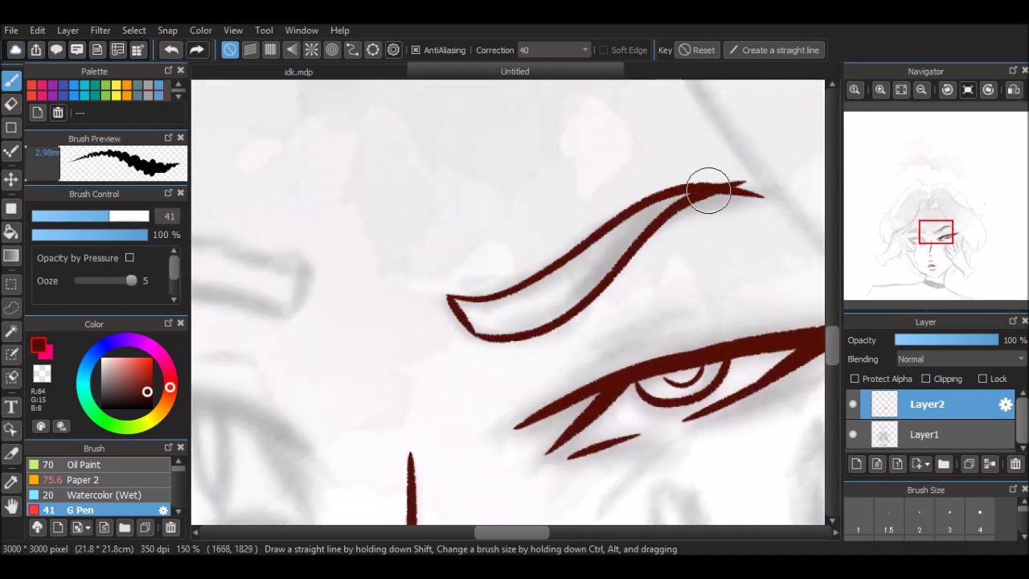
Mirror the canvas view and ink the other eye with a thick upper lash line and a slit pupil
{"action": "left_click", "coordinate": [1014, 89]}
{"action": "mouse_move", "coordinate": [731, 254]}
{"action": "left_mouse_down"}
{"action": "mouse_move", "coordinate": [394, 287]}
{"action": "mouse_move", "coordinate": [608, 230]}
{"action": "mouse_move", "coordinate": [646, 246]}
{"action": "mouse_move", "coordinate": [751, 243]}
{"action": "left_mouse_up"}
{"action": "mouse_move", "coordinate": [454, 263]}
{"action": "left_mouse_down"}
{"action": "mouse_move", "coordinate": [406, 347]}
{"action": "mouse_move", "coordinate": [489, 361]}
{"action": "left_mouse_up"}
{"action": "left_click_drag", "start_coordinate": [527, 356], "coordinate": [689, 245]}
{"action": "left_click_drag", "start_coordinate": [486, 254], "coordinate": [487, 344]}
{"action": "left_click_drag", "start_coordinate": [518, 251], "coordinate": [497, 350]}
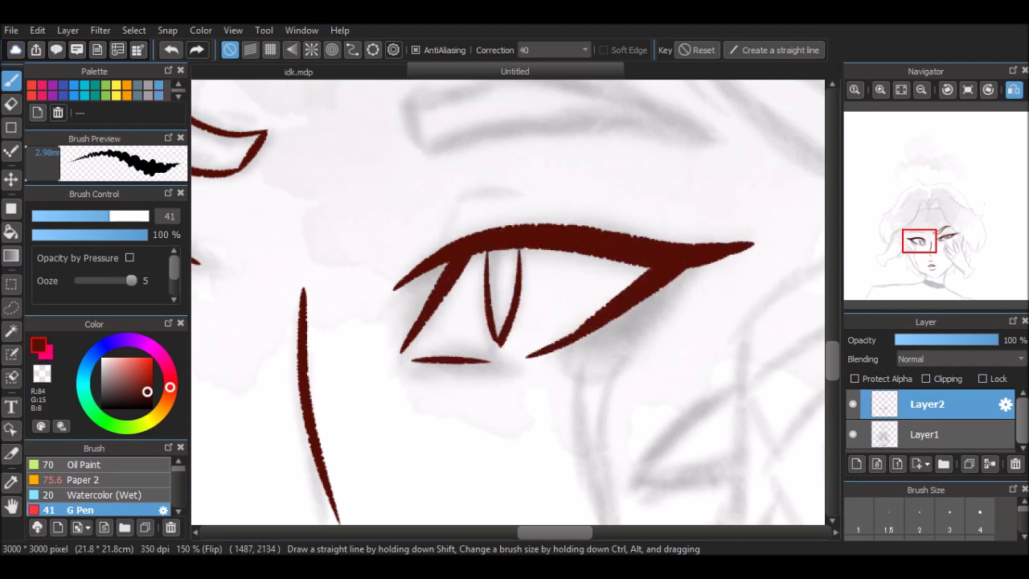
Ink the eyebrow above the slit-pupil eye and restore the unmirrored view
{"action": "scroll", "coordinate": [391, 265], "scroll_direction": "up", "scroll_amount": 3}
{"action": "mouse_move", "coordinate": [392, 266]}
{"action": "left_mouse_down"}
{"action": "mouse_move", "coordinate": [410, 314]}
{"action": "mouse_move", "coordinate": [697, 292]}
{"action": "left_mouse_up"}
{"action": "left_click_drag", "start_coordinate": [410, 315], "coordinate": [685, 299]}
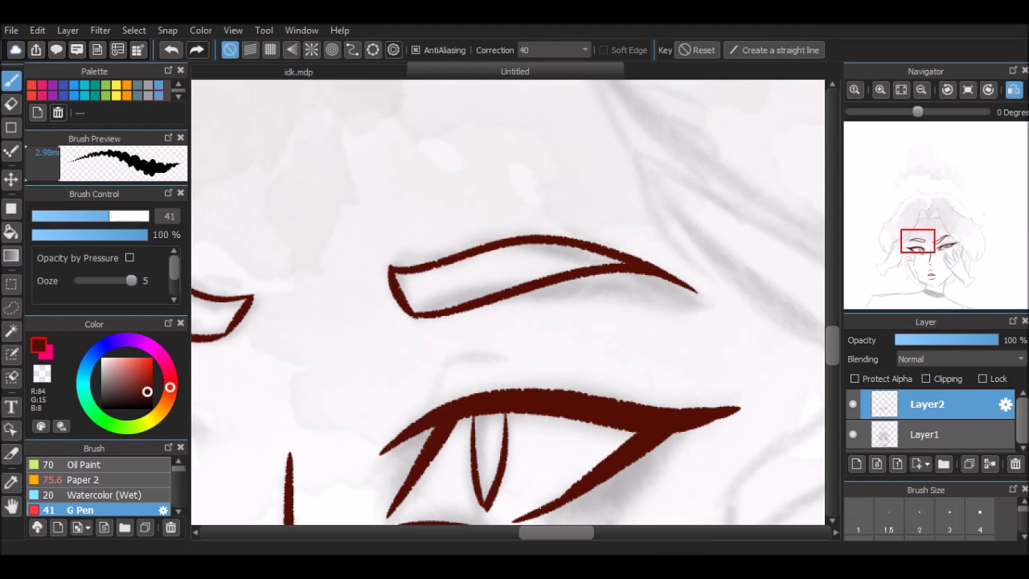
{"action": "key", "text": "h"}
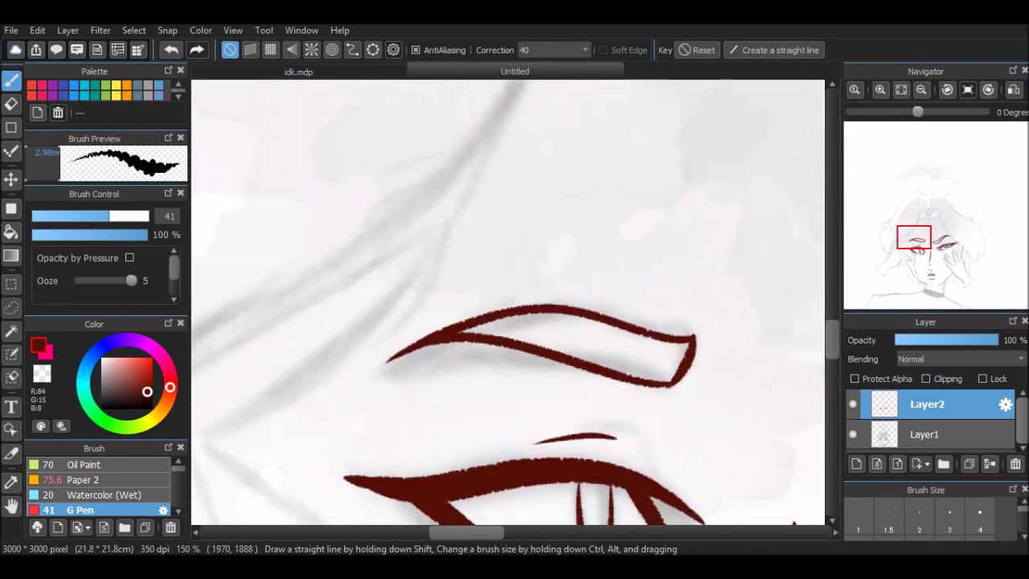
Ink the face outline from the left cheek down to the chin and up to the glove
{"action": "scroll", "coordinate": [644, 211], "scroll_direction": "down", "scroll_amount": 10}
{"action": "left_click", "coordinate": [922, 89]}
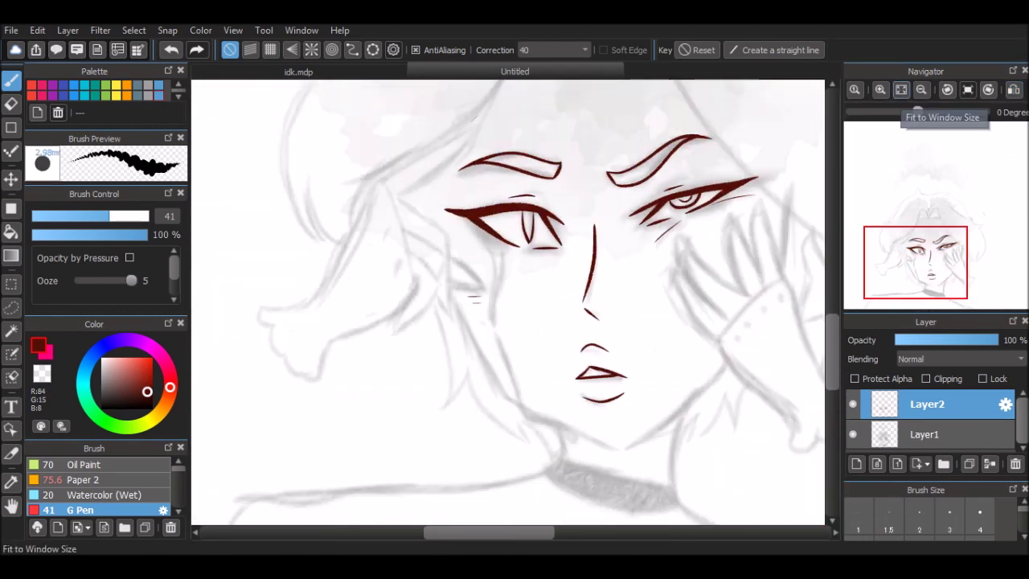
{"action": "left_click_drag", "start_coordinate": [453, 294], "coordinate": [461, 310]}
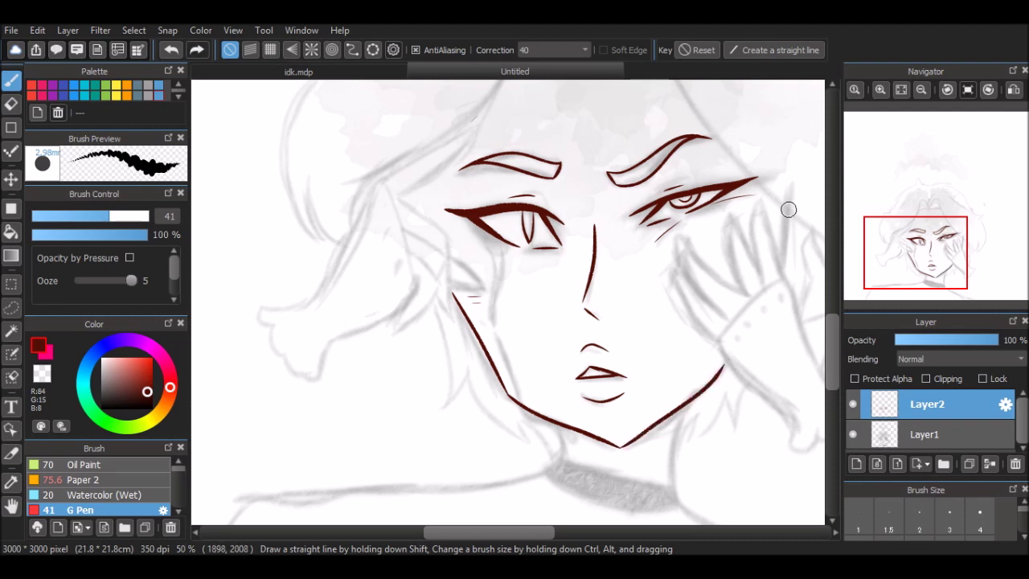
Ink the upper fingers and the wrist outline of the left hand
{"action": "scroll", "coordinate": [789, 209], "scroll_direction": "up", "scroll_amount": 2}
{"action": "mouse_move", "coordinate": [563, 241]}
{"action": "left_mouse_down"}
{"action": "mouse_move", "coordinate": [273, 361]}
{"action": "mouse_move", "coordinate": [494, 121]}
{"action": "left_mouse_up"}
{"action": "left_click_drag", "start_coordinate": [382, 507], "coordinate": [543, 361]}
{"action": "mouse_move", "coordinate": [488, 106]}
{"action": "left_mouse_down"}
{"action": "mouse_move", "coordinate": [387, 306]}
{"action": "mouse_move", "coordinate": [561, 202]}
{"action": "left_mouse_up"}
{"action": "left_click_drag", "start_coordinate": [445, 323], "coordinate": [593, 177]}
Ink the left hand's remaining fingers beside the eye and erase overlapping lines using the transparent color
{"action": "scroll", "coordinate": [441, 184], "scroll_direction": "down", "scroll_amount": 3}
{"action": "left_click_drag", "start_coordinate": [425, 173], "coordinate": [544, 391]}
{"action": "left_click_drag", "start_coordinate": [515, 358], "coordinate": [553, 426]}
{"action": "key", "text": "x"}
{"action": "left_click_drag", "start_coordinate": [460, 290], "coordinate": [523, 349]}
{"action": "mouse_move", "coordinate": [521, 360]}
{"action": "left_mouse_down"}
{"action": "mouse_move", "coordinate": [431, 434]}
{"action": "mouse_move", "coordinate": [493, 328]}
{"action": "left_mouse_up"}
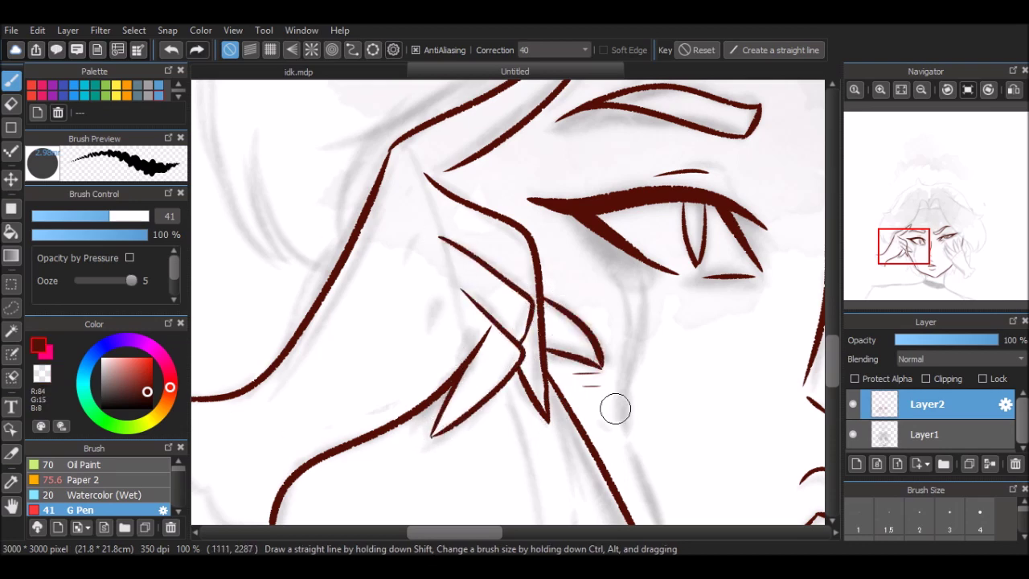
{"action": "mouse_move", "coordinate": [409, 230]}
{"action": "left_mouse_down"}
{"action": "mouse_move", "coordinate": [437, 295]}
{"action": "mouse_move", "coordinate": [517, 345]}
{"action": "left_mouse_up"}
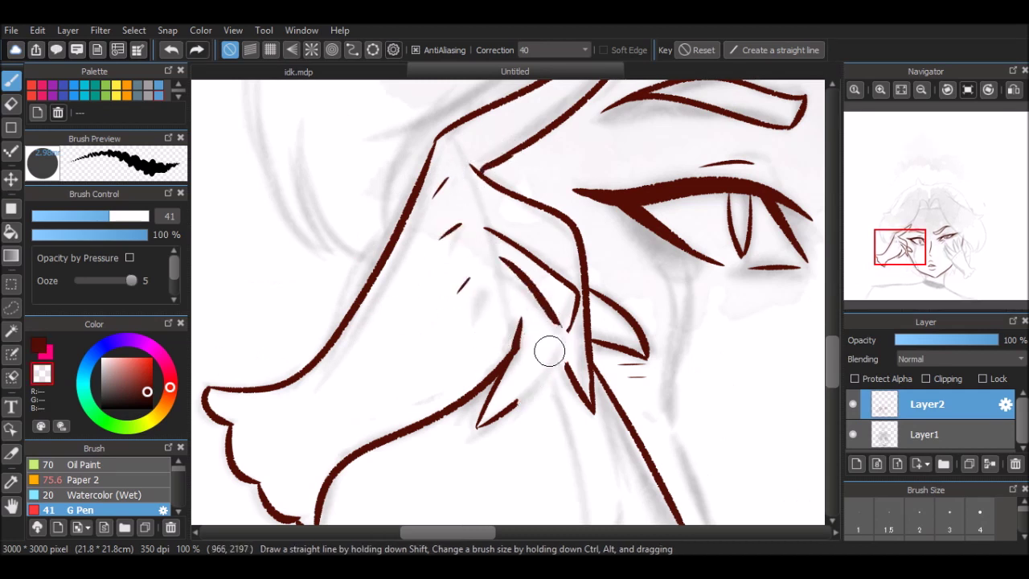
{"action": "left_click_drag", "start_coordinate": [567, 311], "coordinate": [509, 406]}
{"action": "scroll", "coordinate": [555, 305], "scroll_direction": "right", "scroll_amount": 8}
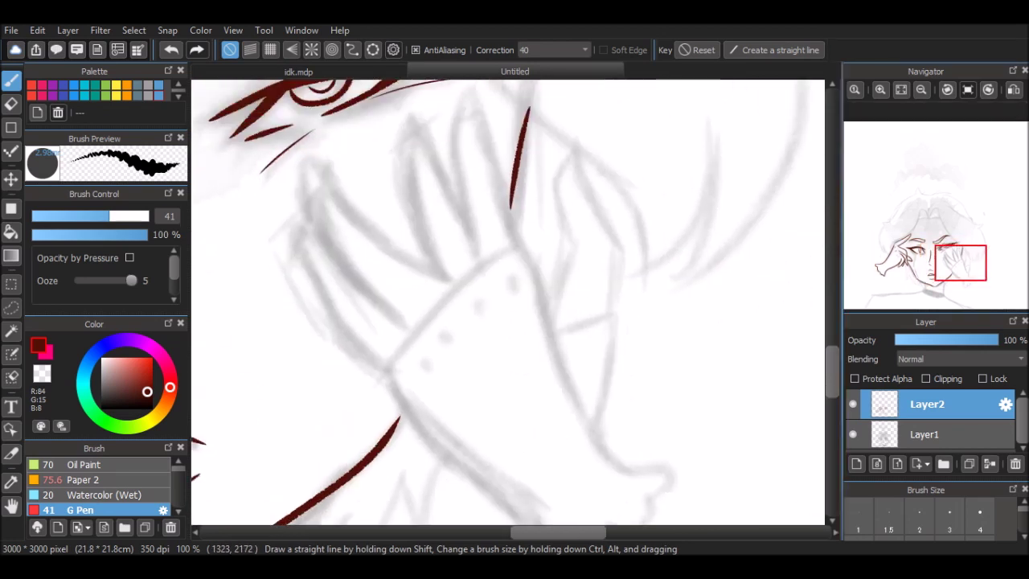
Ink the thumb and the wrist outline of the gloved hand on the portrait's right cheek
{"action": "left_click_drag", "start_coordinate": [576, 252], "coordinate": [586, 402]}
{"action": "key", "text": "ctrl+z"}
{"action": "key", "text": "ctrl+z"}
{"action": "left_click_drag", "start_coordinate": [581, 234], "coordinate": [619, 451]}
{"action": "scroll", "coordinate": [482, 338], "scroll_direction": "down", "scroll_amount": 3}
{"action": "mouse_move", "coordinate": [394, 252]}
{"action": "left_mouse_down"}
{"action": "mouse_move", "coordinate": [600, 441]}
{"action": "mouse_move", "coordinate": [689, 358]}
{"action": "left_mouse_up"}
{"action": "scroll", "coordinate": [683, 362], "scroll_direction": "up", "scroll_amount": 4}
{"action": "scroll", "coordinate": [684, 361], "scroll_direction": "left", "scroll_amount": 2}
Ink the remaining fingers of the right-cheek hand and add short dashes across the back of its glove
{"action": "left_click_drag", "start_coordinate": [579, 144], "coordinate": [574, 313]}
{"action": "key", "text": "ctrl+z"}
{"action": "mouse_move", "coordinate": [523, 145]}
{"action": "left_mouse_down"}
{"action": "mouse_move", "coordinate": [535, 329]}
{"action": "mouse_move", "coordinate": [394, 221]}
{"action": "left_mouse_up"}
{"action": "left_click_drag", "start_coordinate": [402, 282], "coordinate": [499, 370]}
{"action": "left_click_drag", "start_coordinate": [384, 278], "coordinate": [473, 413]}
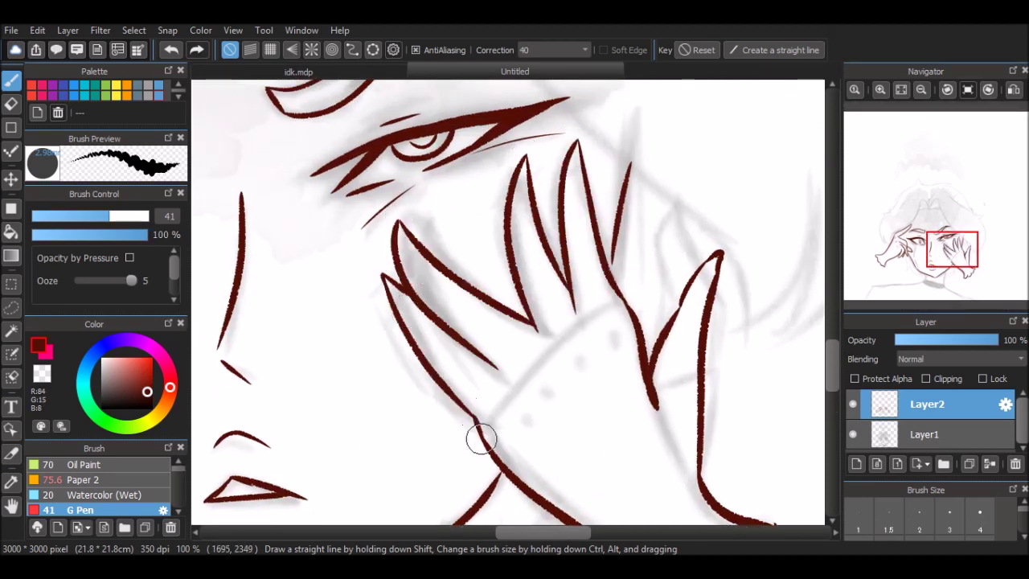
{"action": "left_click_drag", "start_coordinate": [541, 418], "coordinate": [547, 428]}
{"action": "left_click_drag", "start_coordinate": [519, 305], "coordinate": [555, 345]}
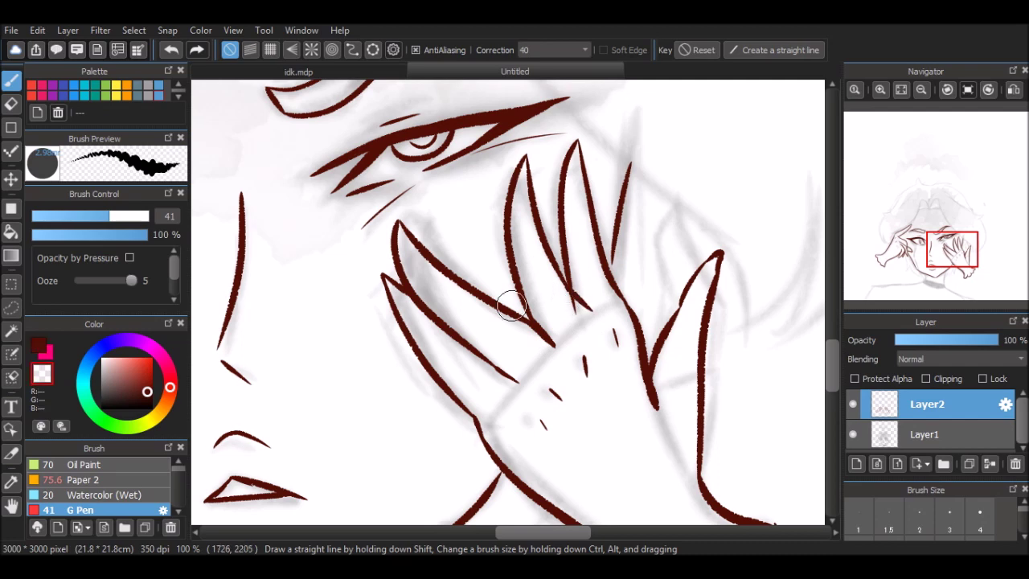
Ink the neck, the shoulder lines and a solid dark red choker, using the sketch layer as reference
{"action": "mouse_move", "coordinate": [952, 250]}
{"action": "left_mouse_down"}
{"action": "mouse_move", "coordinate": [935, 282]}
{"action": "mouse_move", "coordinate": [956, 284]}
{"action": "mouse_move", "coordinate": [860, 286]}
{"action": "mouse_move", "coordinate": [902, 272]}
{"action": "mouse_move", "coordinate": [984, 276]}
{"action": "mouse_move", "coordinate": [936, 213]}
{"action": "left_mouse_up"}
{"action": "scroll", "coordinate": [899, 285], "scroll_direction": "down", "scroll_amount": 1}
{"action": "scroll", "coordinate": [342, 239], "scroll_direction": "up", "scroll_amount": 4}
{"action": "left_click_drag", "start_coordinate": [321, 233], "coordinate": [662, 356]}
{"action": "left_click", "coordinate": [853, 435]}
{"action": "left_click", "coordinate": [518, 285]}
{"action": "left_click", "coordinate": [853, 434]}
{"action": "left_click_drag", "start_coordinate": [590, 203], "coordinate": [590, 421]}
Set the G Pen size to about 36 and ink the spiky hair strands beside the neck
{"action": "left_click_drag", "start_coordinate": [109, 215], "coordinate": [104, 216]}
{"action": "left_click_drag", "start_coordinate": [936, 271], "coordinate": [911, 272]}
{"action": "mouse_move", "coordinate": [611, 241]}
{"action": "left_mouse_down"}
{"action": "mouse_move", "coordinate": [666, 274]}
{"action": "mouse_move", "coordinate": [568, 361]}
{"action": "mouse_move", "coordinate": [533, 299]}
{"action": "mouse_move", "coordinate": [599, 317]}
{"action": "mouse_move", "coordinate": [471, 340]}
{"action": "mouse_move", "coordinate": [628, 280]}
{"action": "left_mouse_up"}
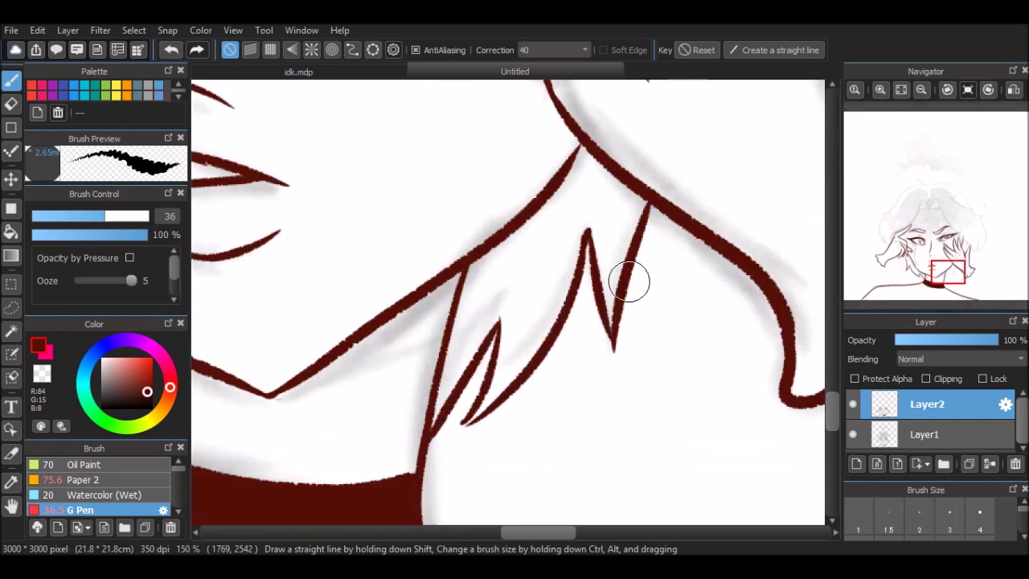
Ink the right fringe strand from the parting down over the brow to the raised hand
{"action": "left_click_drag", "start_coordinate": [948, 272], "coordinate": [925, 226]}
{"action": "left_click", "coordinate": [921, 89]}
{"action": "left_click_drag", "start_coordinate": [467, 237], "coordinate": [683, 491]}
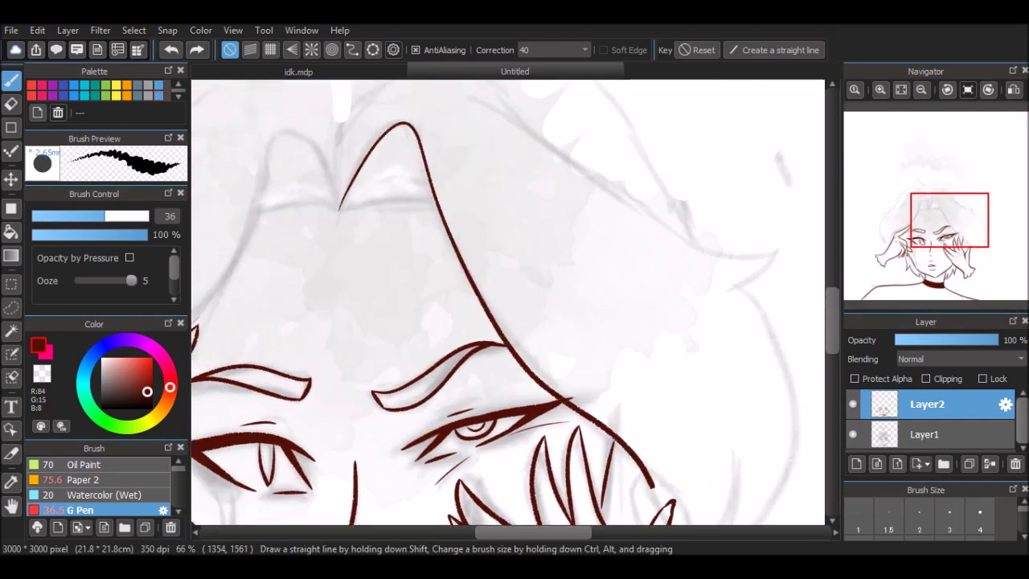
{"action": "scroll", "coordinate": [809, 340], "scroll_direction": "down", "scroll_amount": 3}
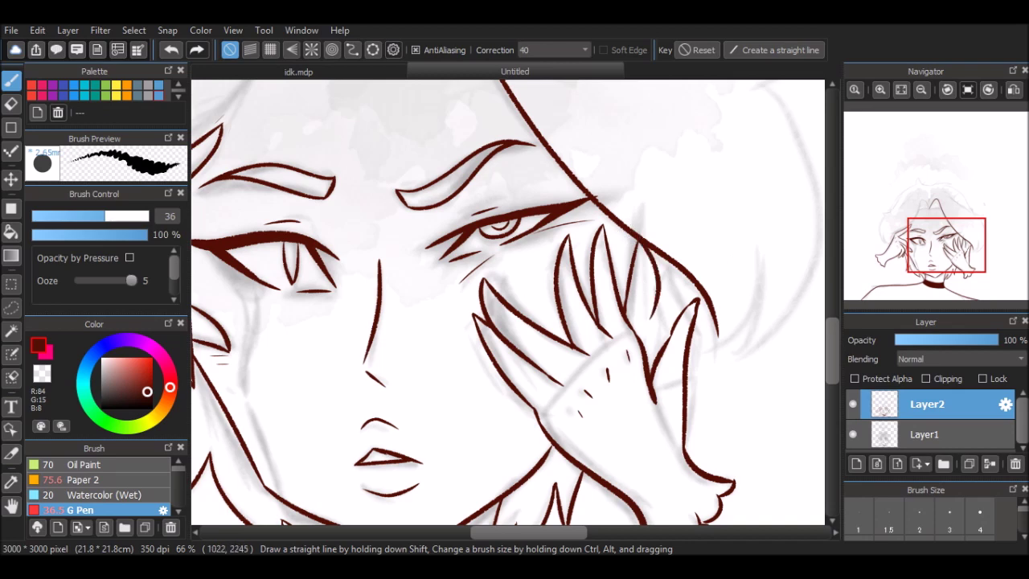
Ink the outer hair contour on the portrait's right, with its flicked tip and curved ends behind the hand
{"action": "scroll", "coordinate": [719, 334], "scroll_direction": "up", "scroll_amount": 5}
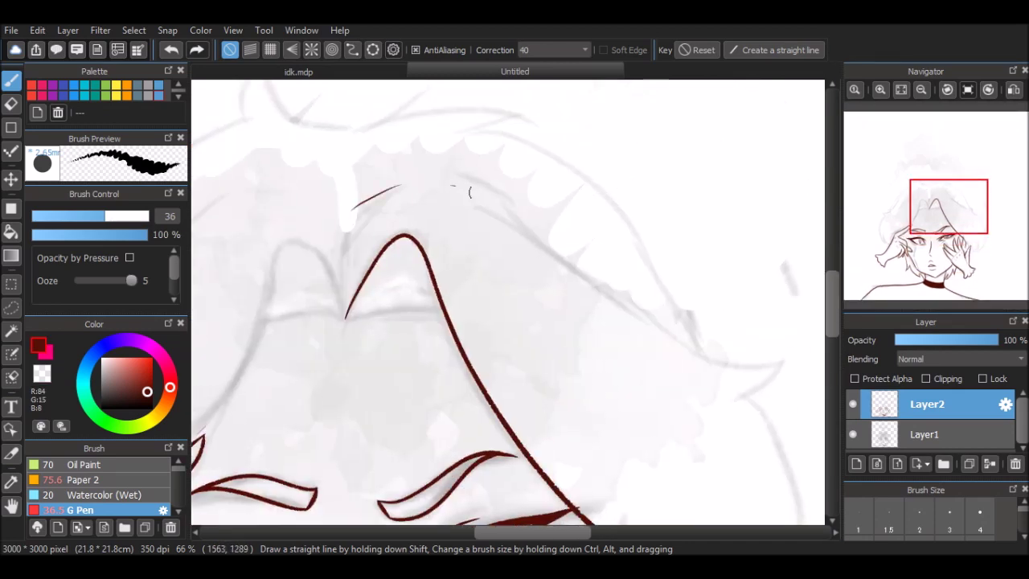
{"action": "scroll", "coordinate": [604, 177], "scroll_direction": "right", "scroll_amount": 3}
{"action": "left_click_drag", "start_coordinate": [608, 180], "coordinate": [503, 474]}
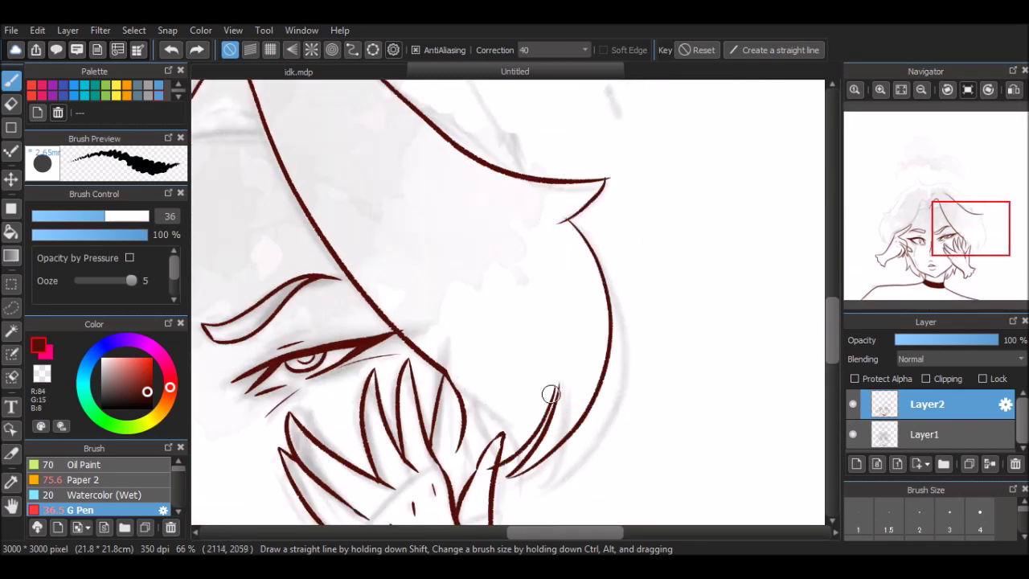
{"action": "key", "text": "x"}
Ink the left fringe strand and the left outer hair contour down to the glove's wrist
{"action": "scroll", "coordinate": [316, 449], "scroll_direction": "up", "scroll_amount": 3}
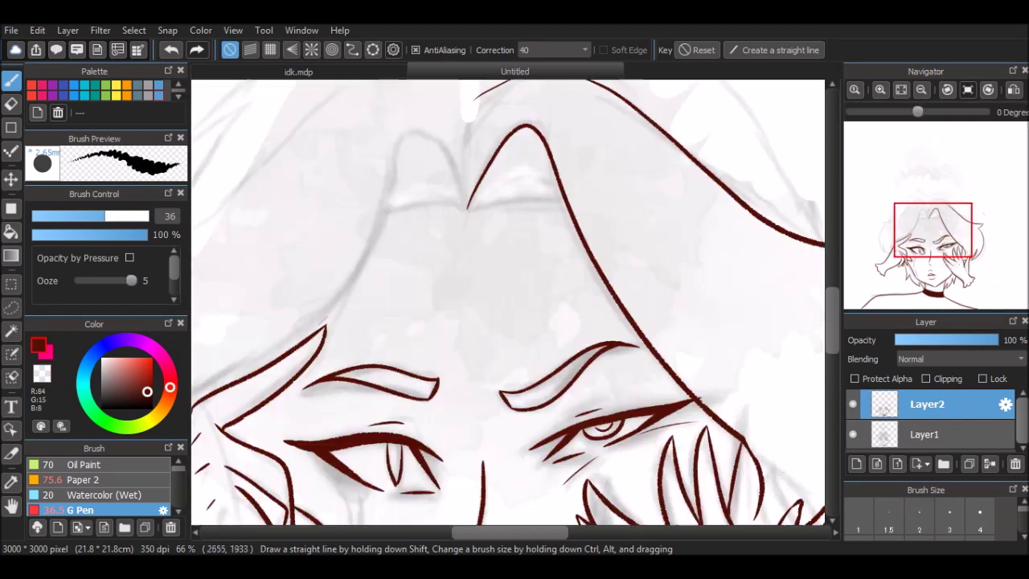
{"action": "scroll", "coordinate": [362, 446], "scroll_direction": "left", "scroll_amount": 5}
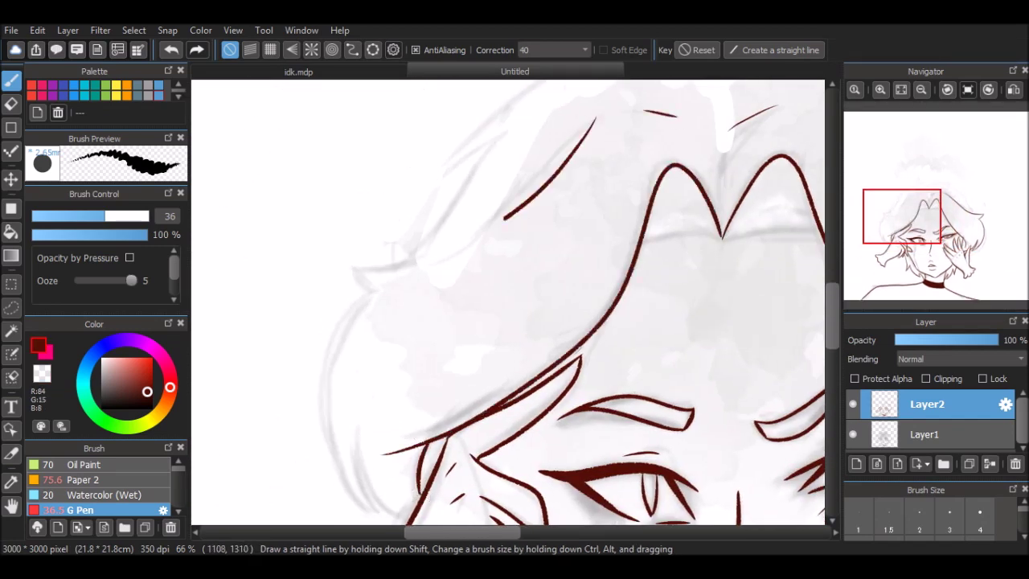
{"action": "left_click_drag", "start_coordinate": [358, 268], "coordinate": [585, 139]}
{"action": "scroll", "coordinate": [362, 265], "scroll_direction": "left", "scroll_amount": 2}
{"action": "scroll", "coordinate": [361, 265], "scroll_direction": "down", "scroll_amount": 3}
{"action": "left_click_drag", "start_coordinate": [434, 167], "coordinate": [429, 382]}
{"action": "left_click_drag", "start_coordinate": [414, 307], "coordinate": [475, 410]}
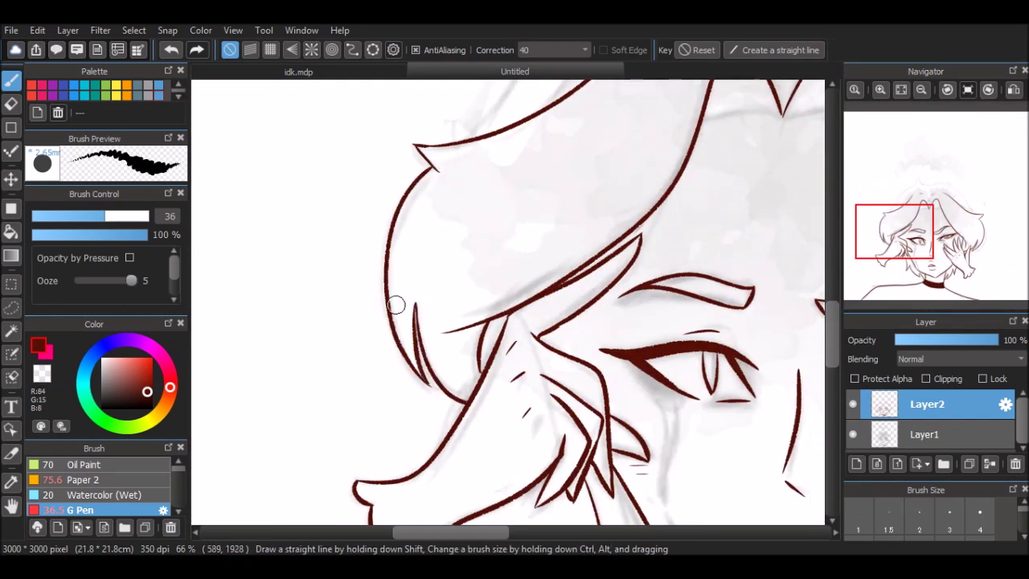
Ink the crown of the hair with its flicked tips and the small hairline curves beneath the parting
{"action": "scroll", "coordinate": [395, 304], "scroll_direction": "right", "scroll_amount": 4}
{"action": "scroll", "coordinate": [529, 346], "scroll_direction": "up", "scroll_amount": 3}
{"action": "scroll", "coordinate": [578, 346], "scroll_direction": "up", "scroll_amount": 2}
{"action": "scroll", "coordinate": [578, 346], "scroll_direction": "left", "scroll_amount": 3}
{"action": "mouse_move", "coordinate": [619, 217]}
{"action": "left_mouse_down"}
{"action": "mouse_move", "coordinate": [539, 202]}
{"action": "mouse_move", "coordinate": [287, 424]}
{"action": "left_mouse_up"}
{"action": "scroll", "coordinate": [644, 221], "scroll_direction": "right", "scroll_amount": 4}
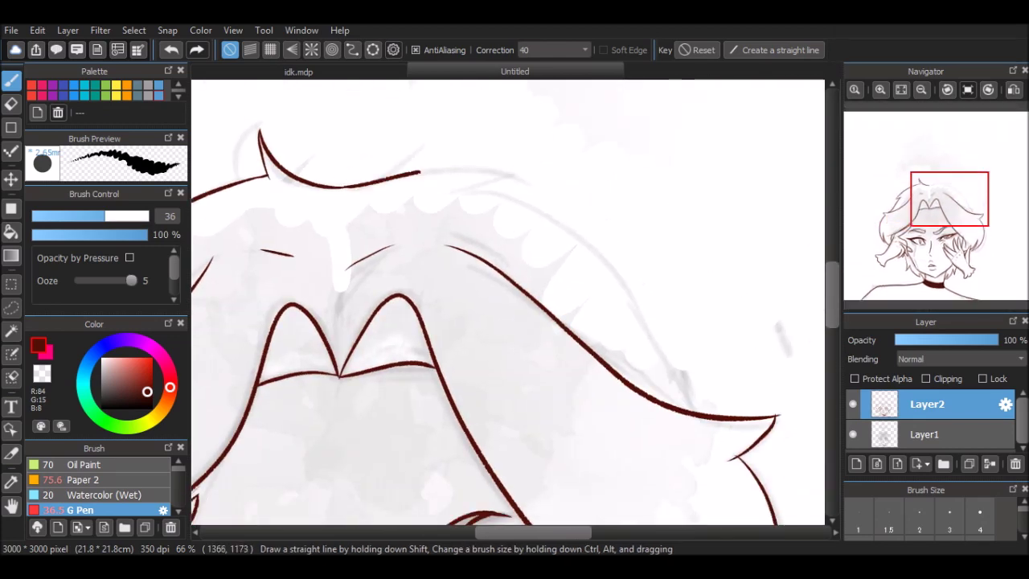
{"action": "left_click_drag", "start_coordinate": [349, 185], "coordinate": [531, 184]}
{"action": "left_click_drag", "start_coordinate": [455, 194], "coordinate": [718, 372]}
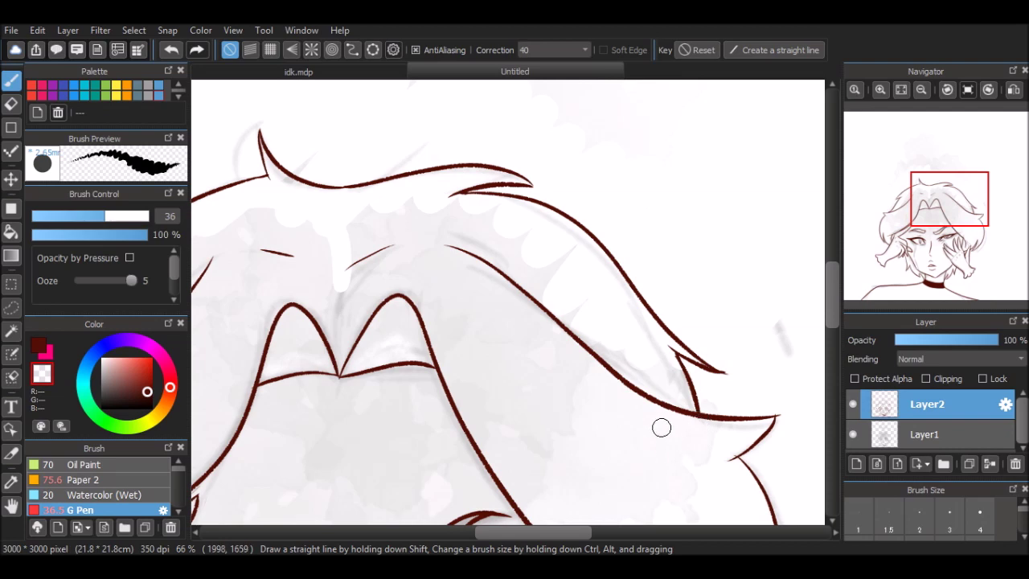
Hide the sketch layer and clean up the line art around the left hand
{"action": "scroll", "coordinate": [668, 426], "scroll_direction": "down", "scroll_amount": 5}
{"action": "scroll", "coordinate": [436, 359], "scroll_direction": "left", "scroll_amount": 3}
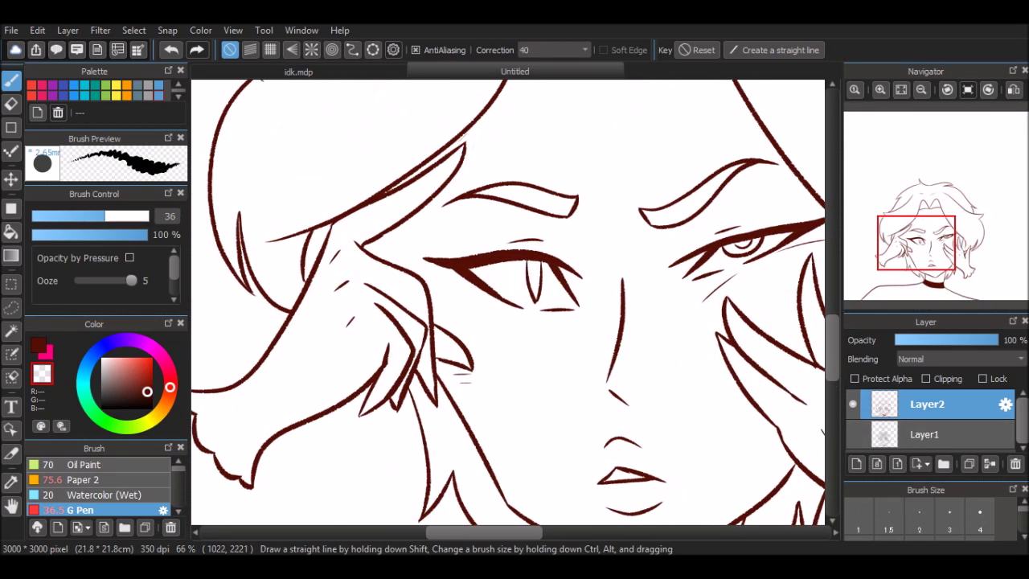
{"action": "left_click_drag", "start_coordinate": [390, 234], "coordinate": [406, 267]}
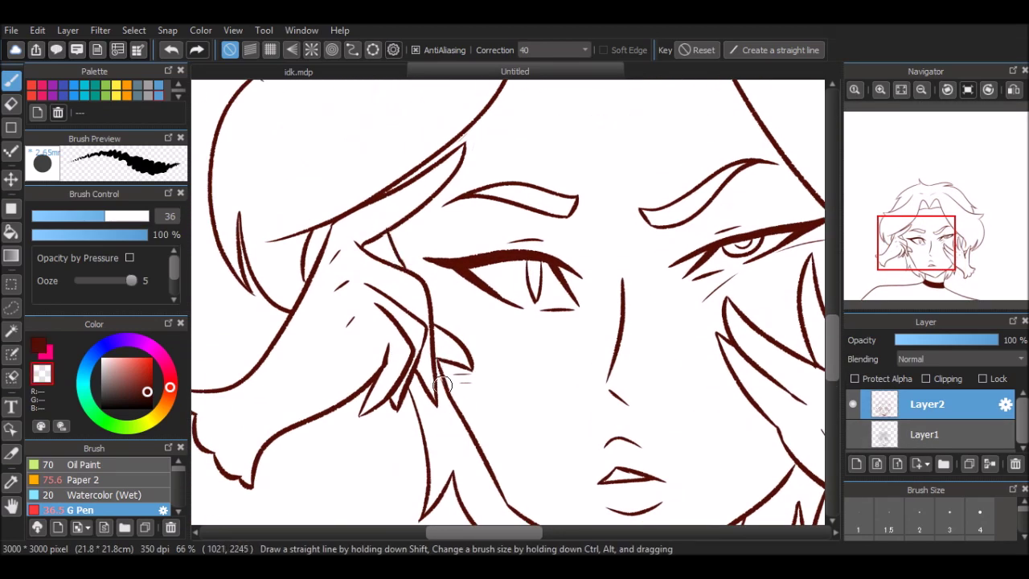
{"action": "scroll", "coordinate": [435, 373], "scroll_direction": "down", "scroll_amount": 3}
{"action": "scroll", "coordinate": [435, 373], "scroll_direction": "right", "scroll_amount": 3}
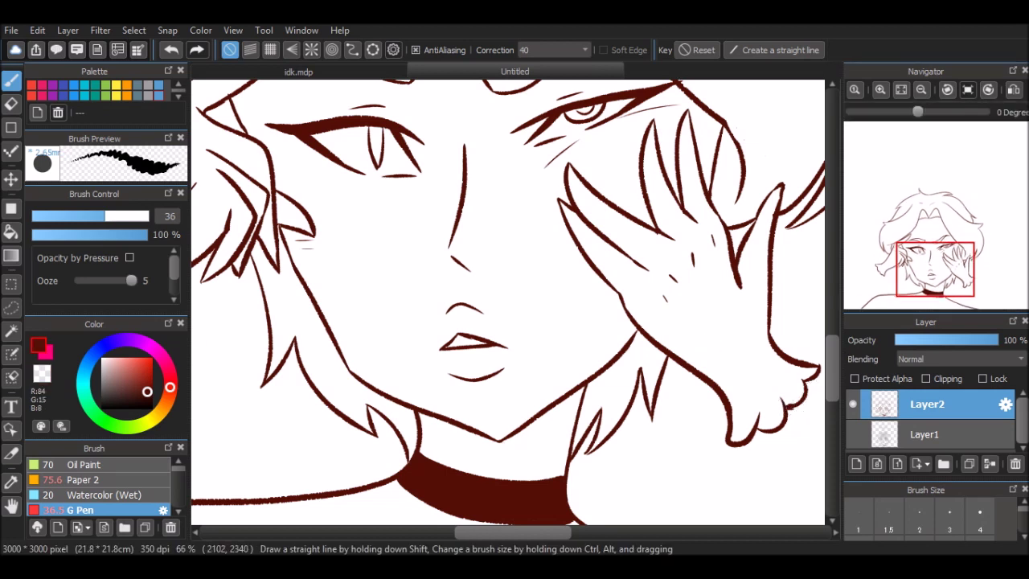
{"action": "scroll", "coordinate": [508, 310], "scroll_direction": "left", "scroll_amount": 4}
{"action": "key", "text": "ctrl+shift+n"}
{"action": "left_click", "coordinate": [164, 362]}
{"action": "mouse_move", "coordinate": [517, 184]}
{"action": "left_mouse_down"}
{"action": "mouse_move", "coordinate": [534, 193]}
{"action": "mouse_move", "coordinate": [526, 186]}
{"action": "mouse_move", "coordinate": [525, 255]}
{"action": "left_mouse_up"}
{"action": "key", "text": "ctrl+z"}
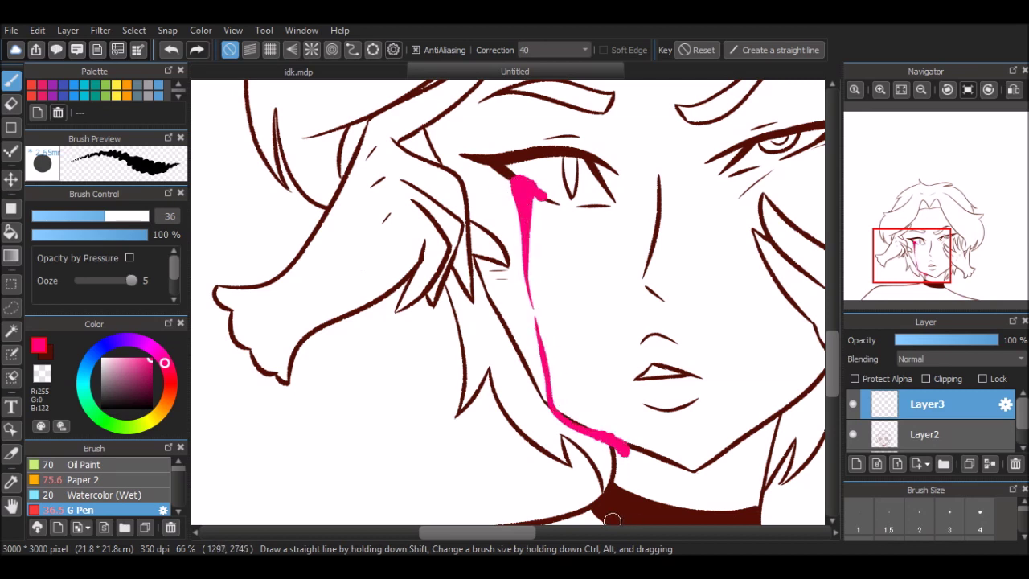
{"action": "key", "text": "Delete"}
Add a new layer beneath the line art and set the canvas background color to dark brown
{"action": "key", "text": "ctrl+shift+n"}
{"action": "left_click", "coordinate": [233, 29]}
{"action": "left_click", "coordinate": [278, 402]}
{"action": "left_click", "coordinate": [541, 365]}
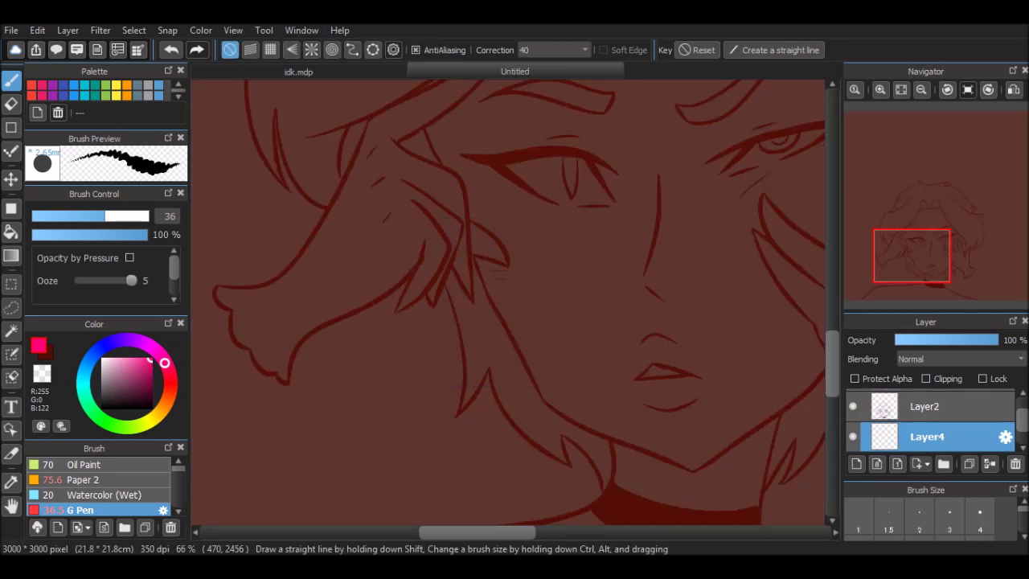
Fill the face and shoulders on Layer4 with peach (R 255, G 191, B 150)
{"action": "left_click", "coordinate": [122, 358]}
{"action": "left_click_drag", "start_coordinate": [546, 265], "coordinate": [563, 354]}
{"action": "key", "text": "g"}
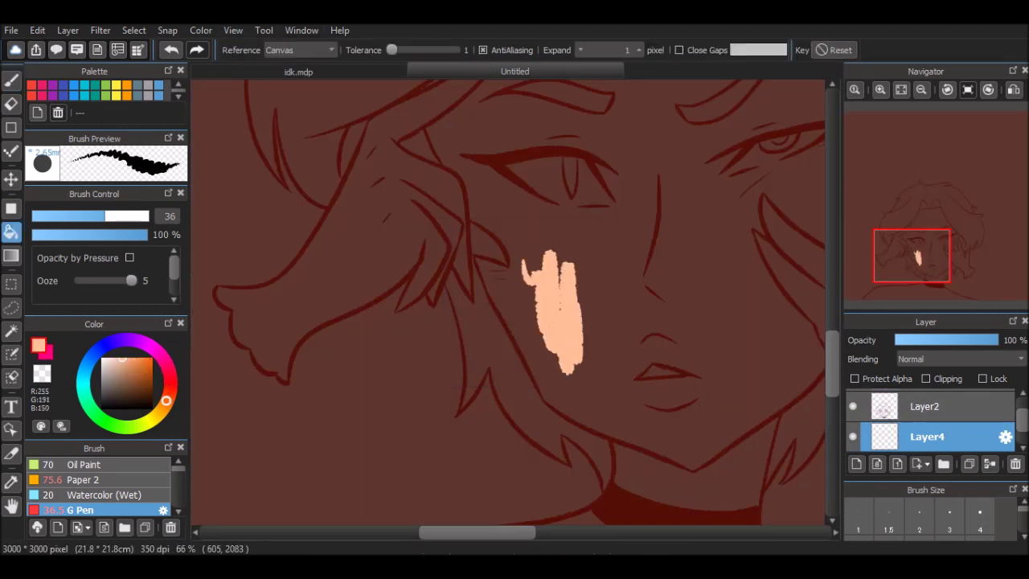
{"action": "left_click", "coordinate": [560, 294]}
{"action": "key", "text": "b"}
{"action": "scroll", "coordinate": [489, 230], "scroll_direction": "up", "scroll_amount": 3}
{"action": "scroll", "coordinate": [362, 271], "scroll_direction": "down", "scroll_amount": 6}
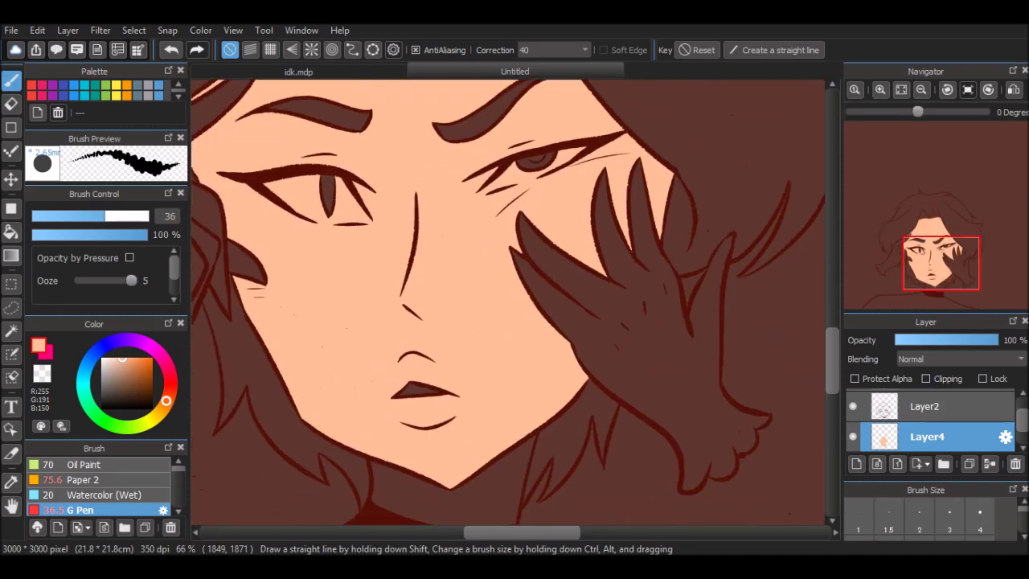
{"action": "key", "text": "g"}
{"action": "key", "text": "b"}
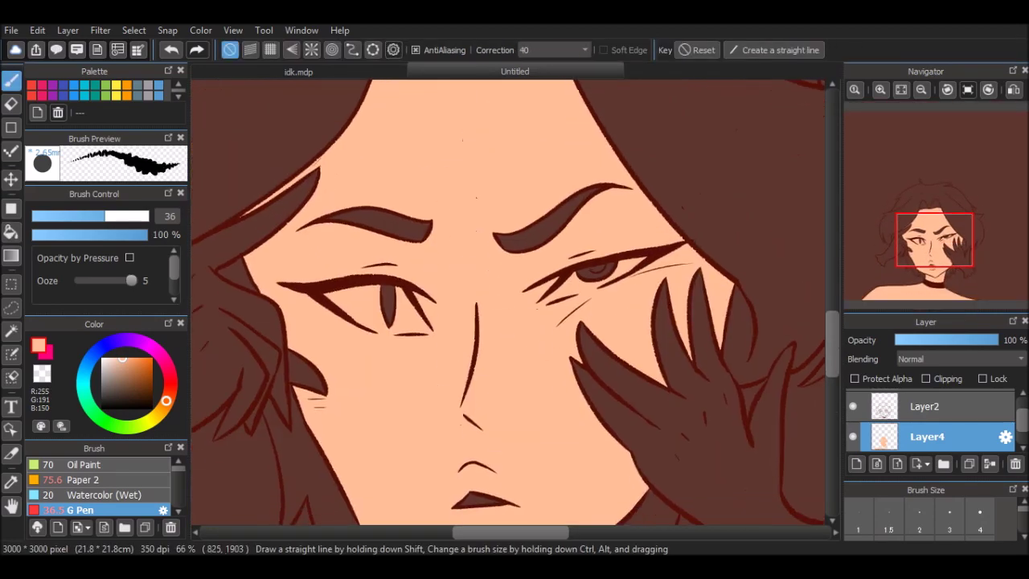
Select the facial skin with the Magic Wand and save the peach #FFBF96 to the palette as "skin"
{"action": "key", "text": "w"}
{"action": "left_click", "coordinate": [681, 463]}
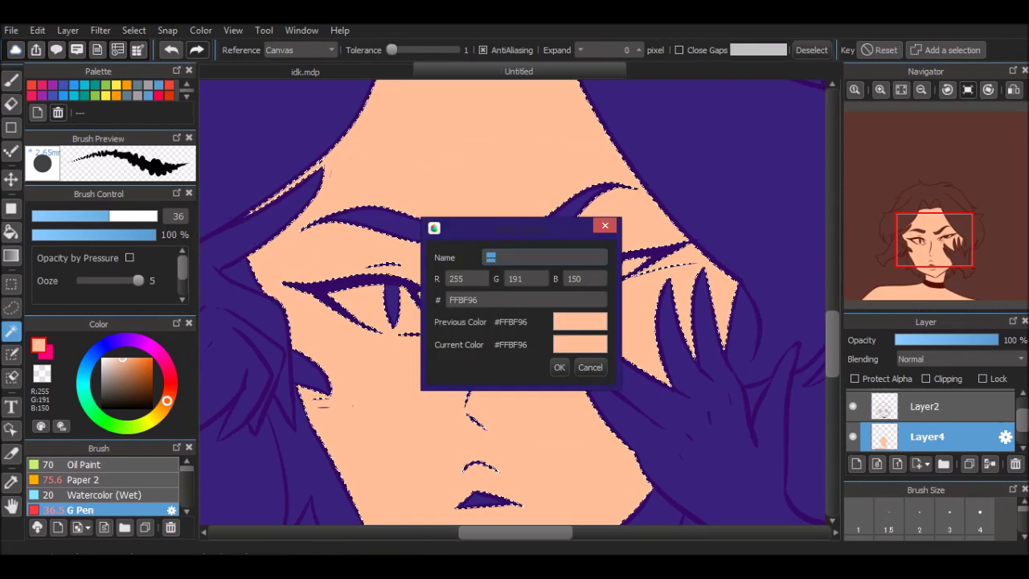
{"action": "key", "text": "Return"}
{"action": "key", "text": "b"}
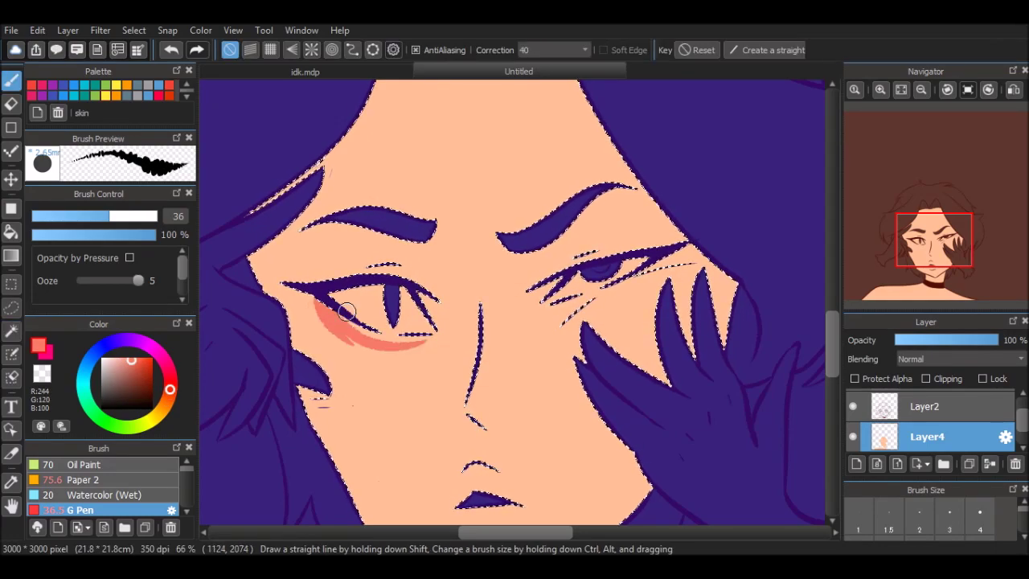
{"action": "left_click", "coordinate": [104, 494]}
{"action": "left_click_drag", "start_coordinate": [321, 329], "coordinate": [426, 370]}
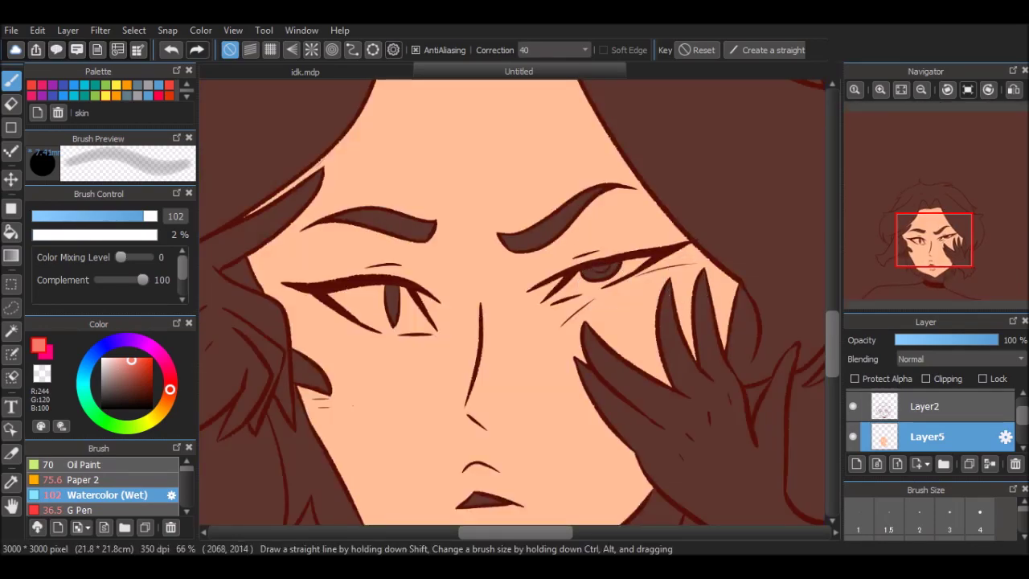
Select the facial skin on Layer5 and brush coral (R 244, G 120, B 100) beneath the slit-pupil eye with Watercolor (Wet)
{"action": "key", "text": "w"}
{"action": "left_click", "coordinate": [723, 161]}
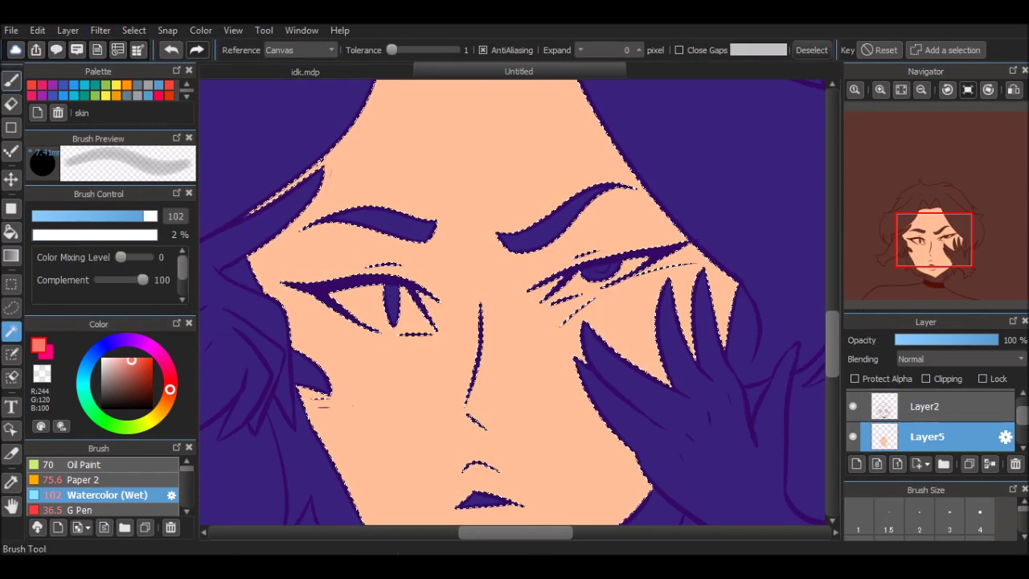
{"action": "key", "text": "b"}
{"action": "left_click_drag", "start_coordinate": [310, 329], "coordinate": [418, 342]}
Paint coral blush patches on both cheeks with the G Pen at size 116 and blur them with a value of 64
{"action": "left_click", "coordinate": [83, 480]}
{"action": "scroll", "coordinate": [105, 490], "scroll_direction": "down", "scroll_amount": 1}
{"action": "left_click", "coordinate": [80, 493]}
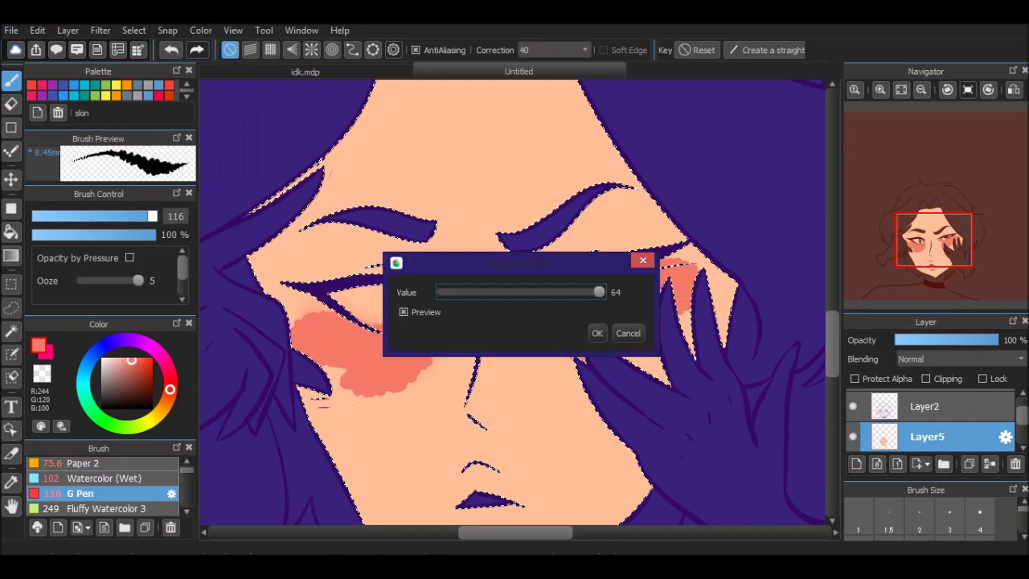
{"action": "left_click_drag", "start_coordinate": [482, 263], "coordinate": [603, 142]}
{"action": "left_click", "coordinate": [664, 214]}
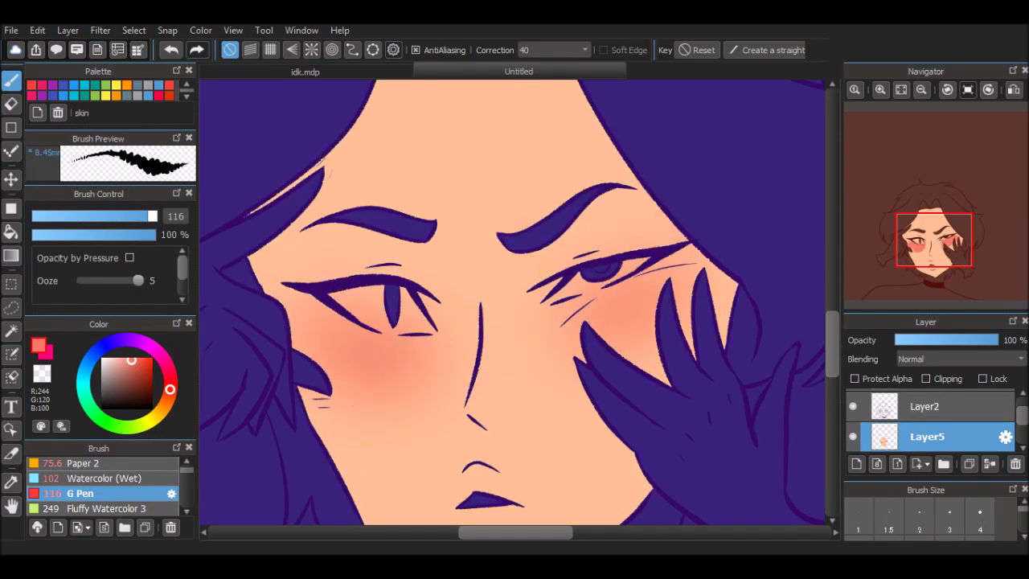
Paint the whites of both eyes pale pink (R 255, G 213, B 207) with the G Pen at size 22
{"action": "scroll", "coordinate": [478, 391], "scroll_direction": "down", "scroll_amount": 3}
{"action": "left_click", "coordinate": [337, 186], "text": "alt"}
{"action": "left_click", "coordinate": [338, 186], "text": "alt"}
{"action": "left_click_drag", "start_coordinate": [379, 211], "coordinate": [330, 210]}
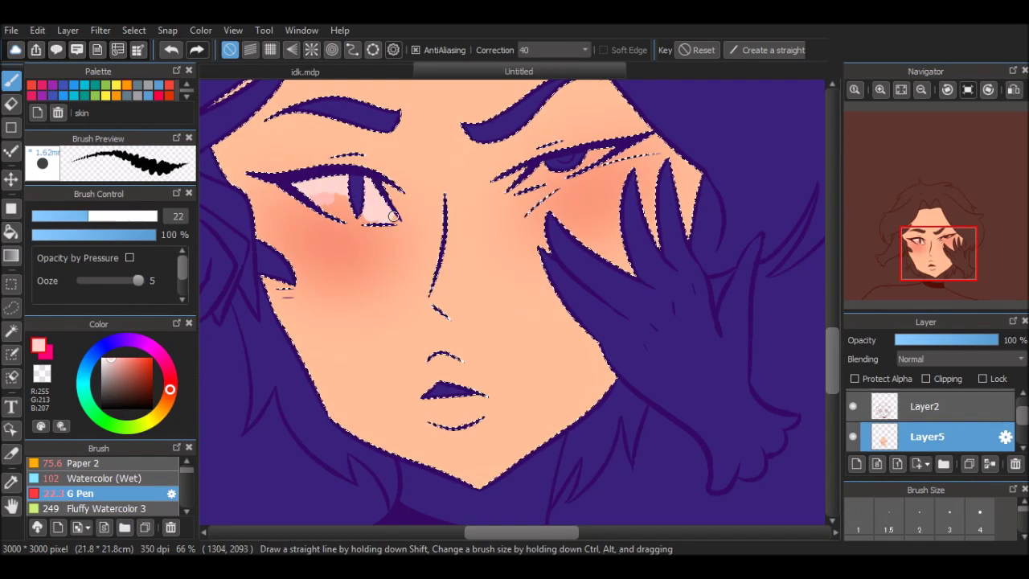
{"action": "scroll", "coordinate": [329, 210], "scroll_direction": "up", "scroll_amount": 3}
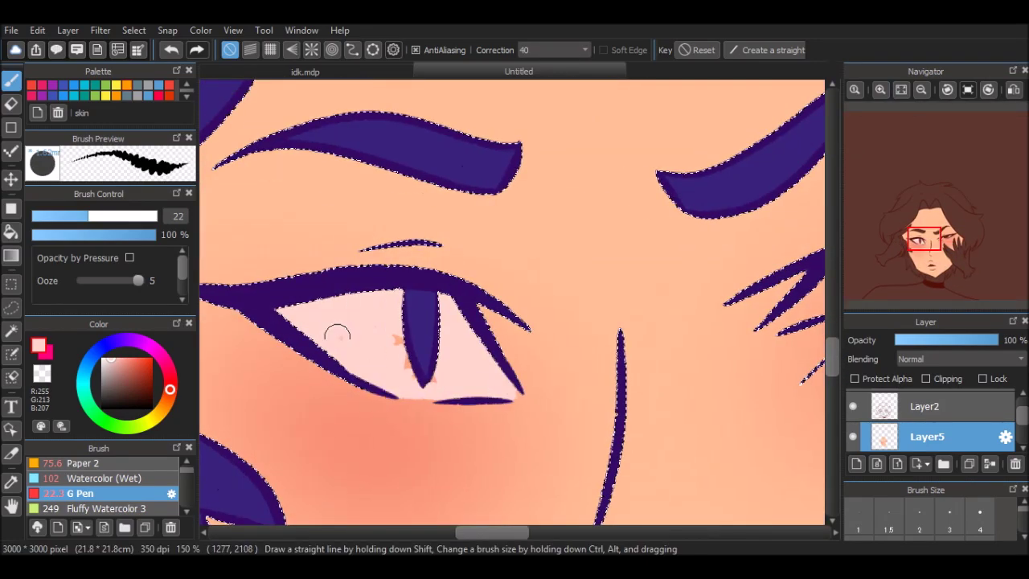
{"action": "left_click_drag", "start_coordinate": [345, 394], "coordinate": [306, 367]}
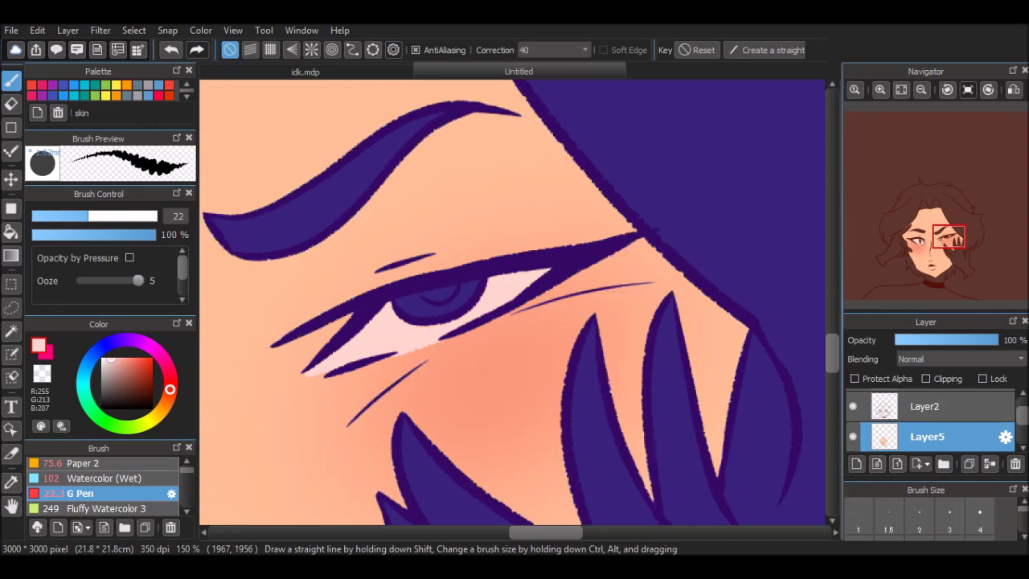
{"action": "left_click_drag", "start_coordinate": [531, 281], "coordinate": [482, 265]}
Shade the upper whites of both eyes in salmon pink (R 255, G 175, B 162) and soften the shading with Fluffy Watercolor 3
{"action": "left_click_drag", "start_coordinate": [302, 269], "coordinate": [499, 288]}
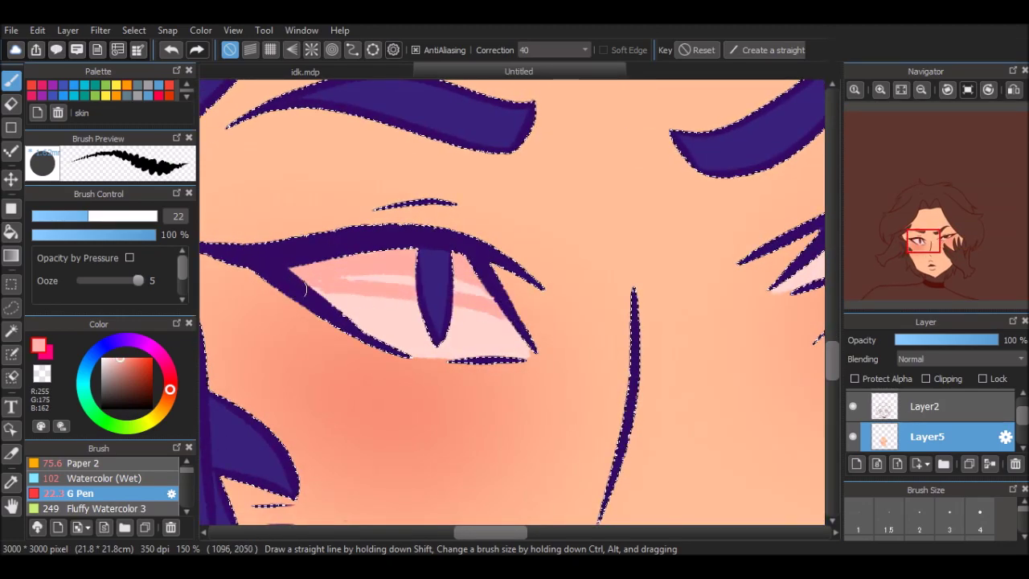
{"action": "left_click", "coordinate": [947, 240]}
{"action": "left_click", "coordinate": [545, 221], "text": "alt"}
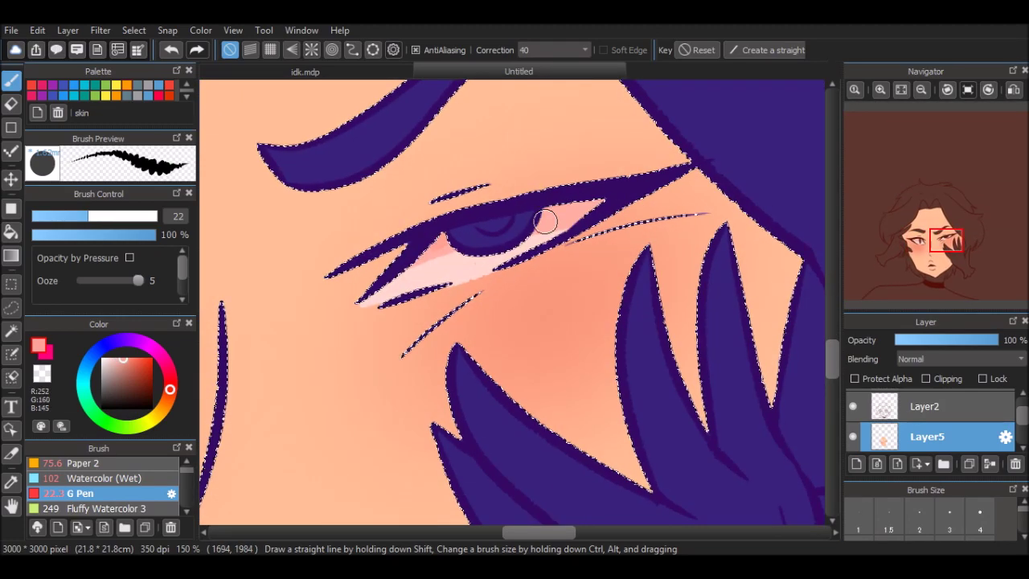
{"action": "left_click", "coordinate": [923, 240]}
{"action": "left_click", "coordinate": [111, 508]}
{"action": "left_click_drag", "start_coordinate": [510, 325], "coordinate": [635, 311]}
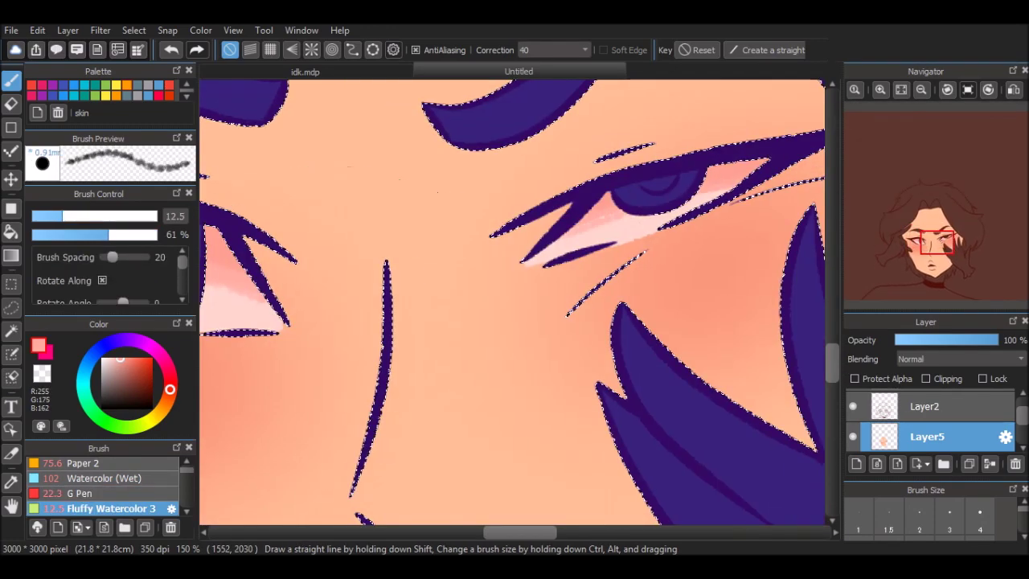
{"action": "left_click_drag", "start_coordinate": [402, 241], "coordinate": [643, 346]}
{"action": "left_click_drag", "start_coordinate": [343, 295], "coordinate": [294, 170]}
{"action": "left_click_drag", "start_coordinate": [366, 544], "coordinate": [205, 279]}
{"action": "left_click", "coordinate": [134, 364]}
{"action": "left_click_drag", "start_coordinate": [374, 336], "coordinate": [412, 304]}
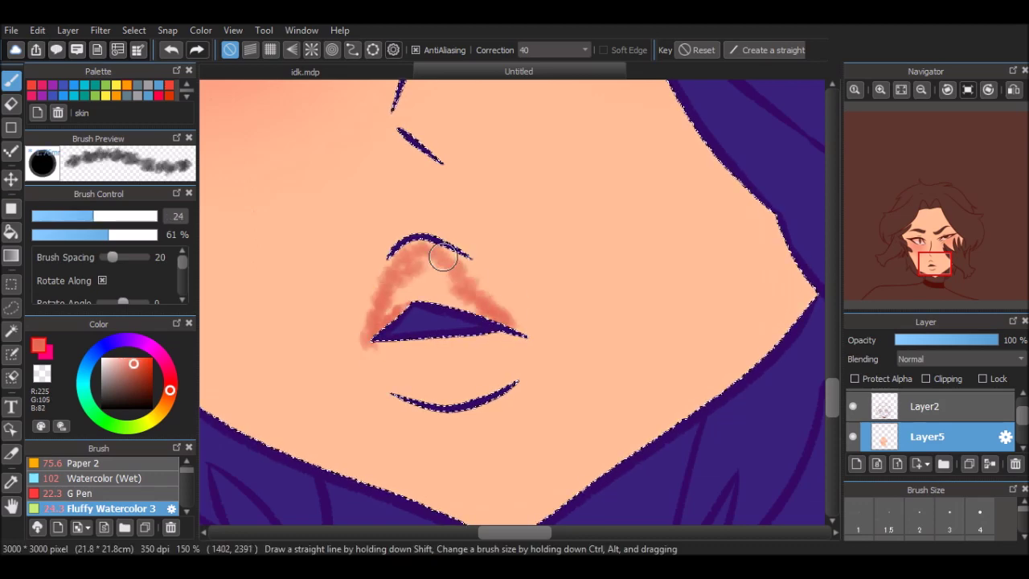
{"action": "left_click_drag", "start_coordinate": [473, 320], "coordinate": [417, 254]}
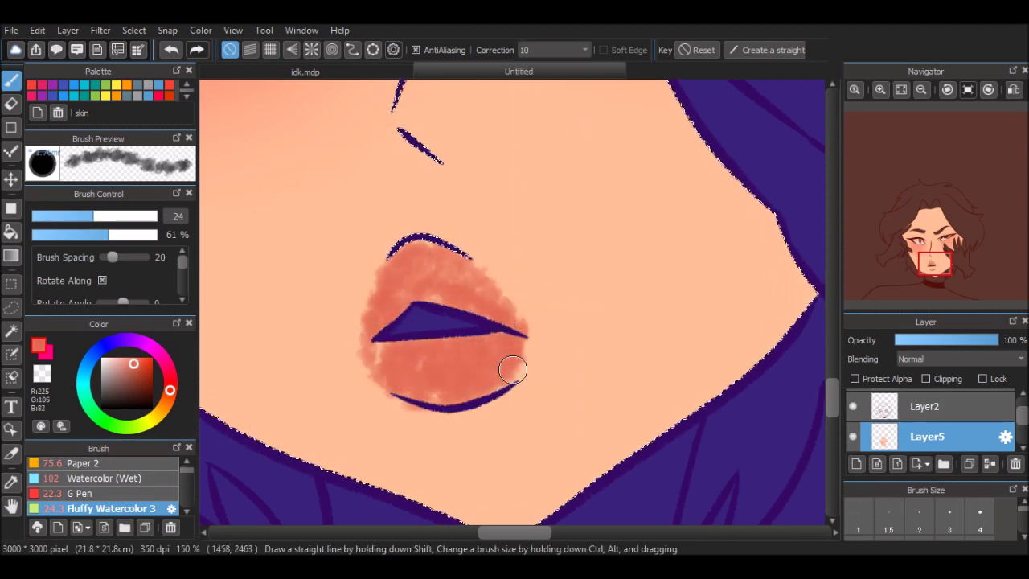
{"action": "left_click", "coordinate": [171, 50]}
Repaint the lower lip in brick red (R 176, G 77, B 60), blend in R 217, G 109, B 92, and fade it with transparent color
{"action": "left_click", "coordinate": [135, 374]}
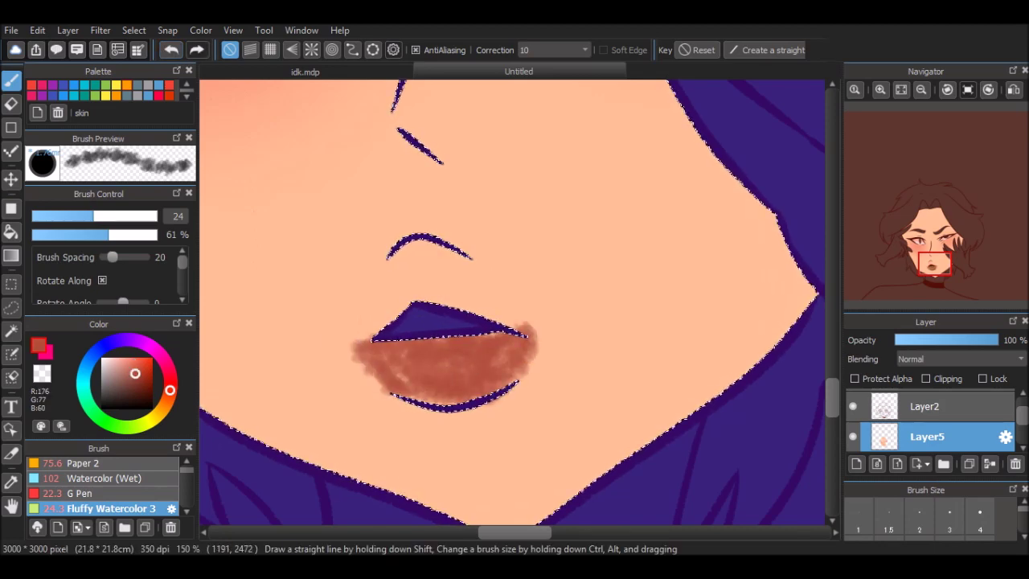
{"action": "left_click", "coordinate": [131, 386]}
{"action": "left_click_drag", "start_coordinate": [506, 357], "coordinate": [402, 375]}
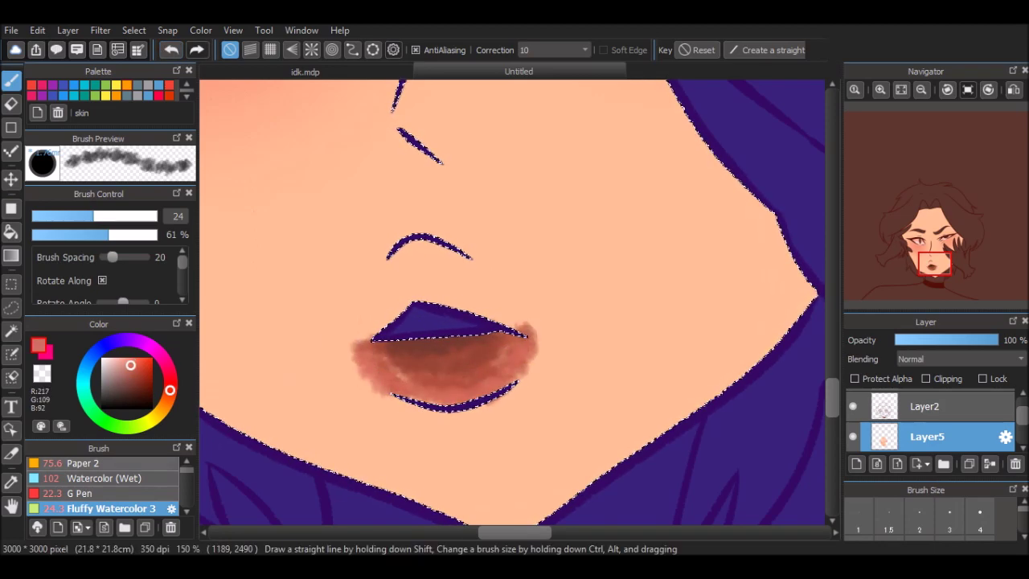
{"action": "key", "text": "e"}
{"action": "left_click_drag", "start_coordinate": [494, 333], "coordinate": [419, 378]}
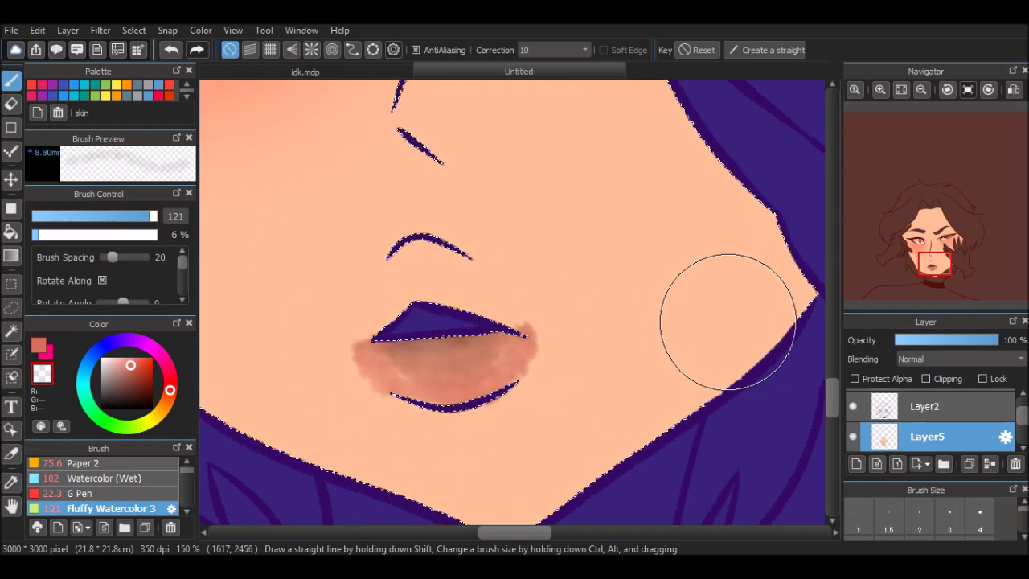
Shade the forehead's hairline and the temple in coral (R 255, G 110, B 87) with Fluffy Watercolor 3 at size 121 and 6% opacity
{"action": "scroll", "coordinate": [712, 330], "scroll_direction": "down", "scroll_amount": 2}
{"action": "left_click_drag", "start_coordinate": [655, 218], "coordinate": [655, 338]}
{"action": "left_click_drag", "start_coordinate": [181, 382], "coordinate": [455, 386]}
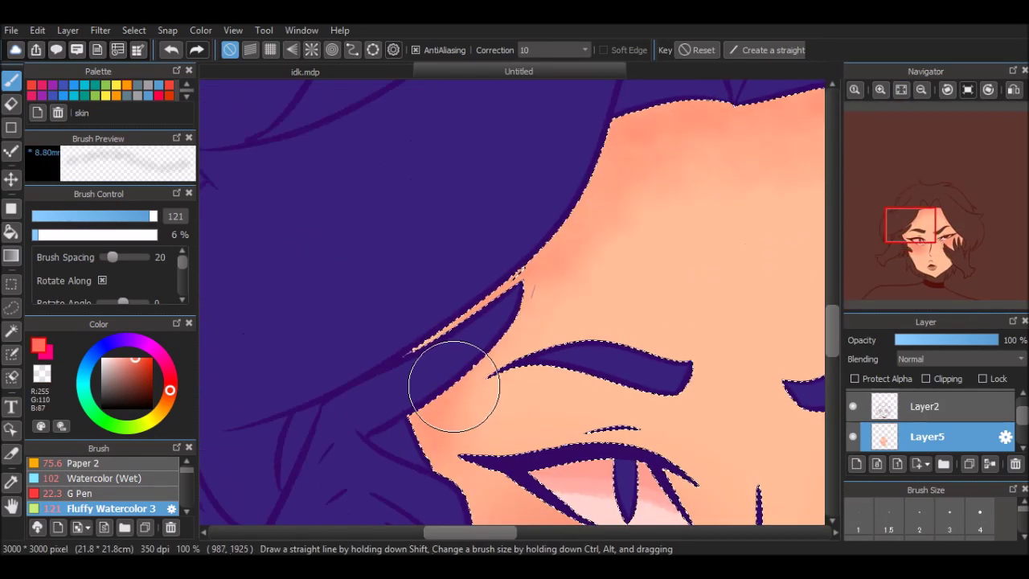
{"action": "mouse_move", "coordinate": [753, 292]}
{"action": "left_mouse_down"}
{"action": "mouse_move", "coordinate": [611, 121]}
{"action": "mouse_move", "coordinate": [701, 222]}
{"action": "mouse_move", "coordinate": [534, 381]}
{"action": "mouse_move", "coordinate": [593, 315]}
{"action": "left_mouse_up"}
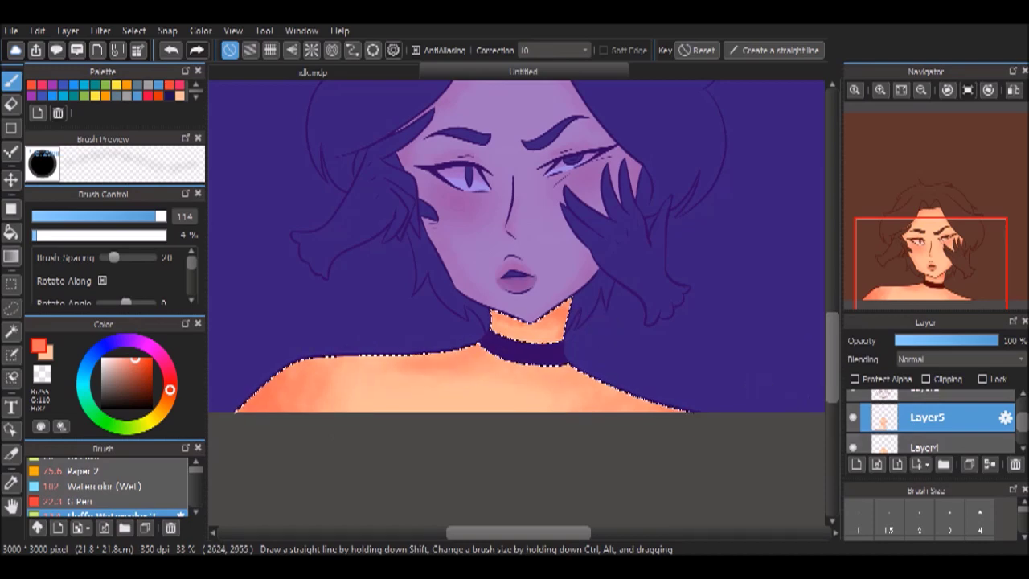
Select the facial skin with Layer5 hidden, show Layer5 again and shade the face edges in coral at size 114 and 4% opacity
{"action": "key", "text": "w"}
{"action": "left_click", "coordinate": [852, 417]}
{"action": "key", "text": "b"}
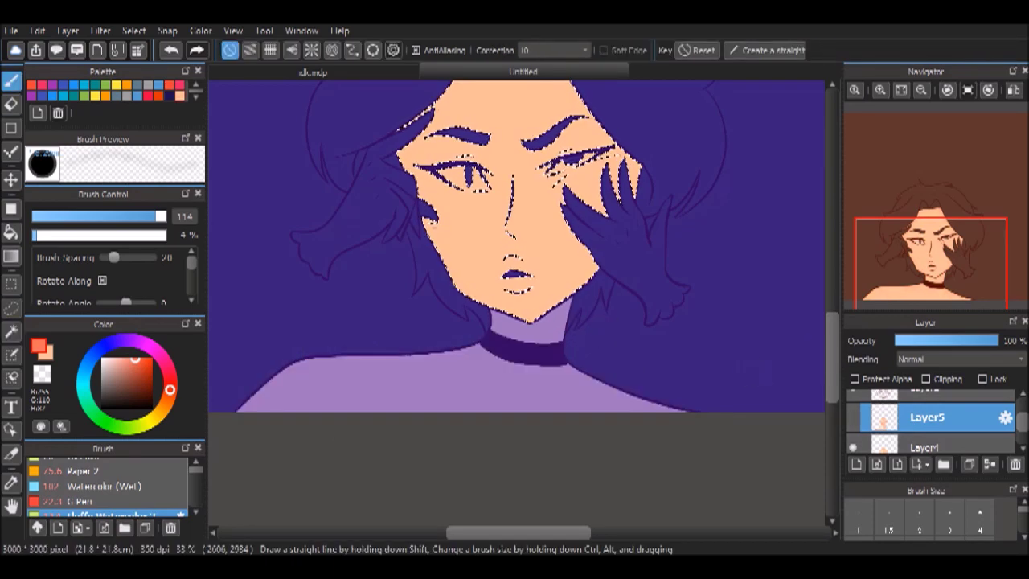
{"action": "left_click", "coordinate": [852, 417]}
{"action": "mouse_move", "coordinate": [450, 201]}
{"action": "left_mouse_down"}
{"action": "mouse_move", "coordinate": [409, 214]}
{"action": "mouse_move", "coordinate": [422, 262]}
{"action": "mouse_move", "coordinate": [563, 161]}
{"action": "mouse_move", "coordinate": [466, 185]}
{"action": "mouse_move", "coordinate": [418, 144]}
{"action": "mouse_move", "coordinate": [727, 358]}
{"action": "left_mouse_up"}
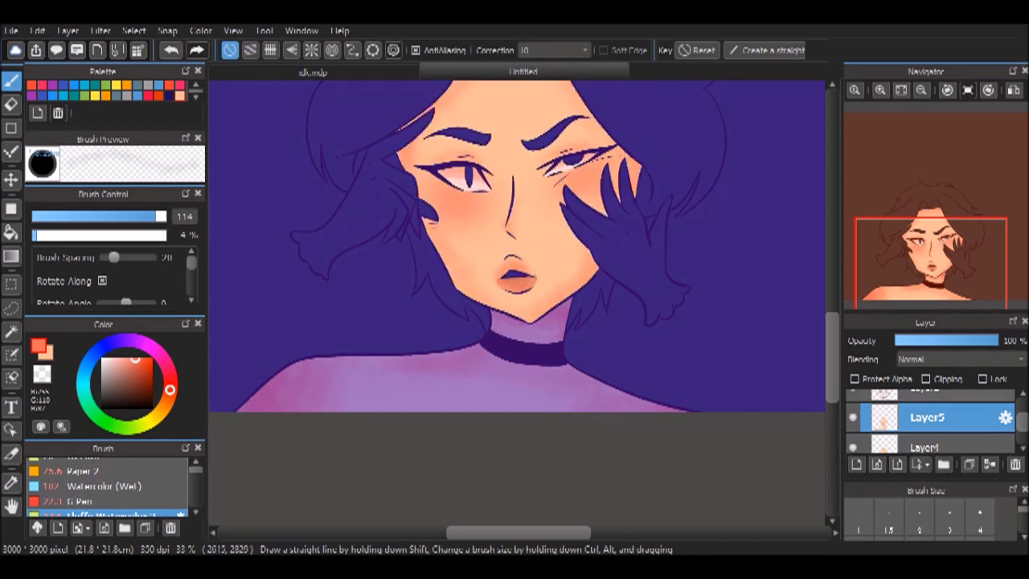
{"action": "scroll", "coordinate": [727, 359], "scroll_direction": "up", "scroll_amount": 3}
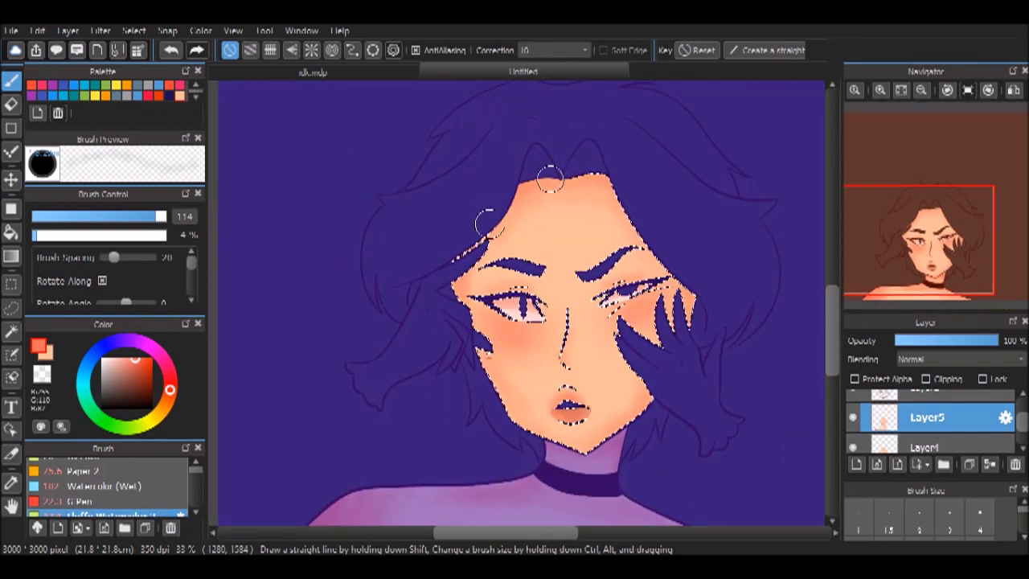
Brush light peach (R 252, G 206, B 177) highlights onto the facial skin and clear the selection
{"action": "left_click", "coordinate": [167, 401]}
{"action": "left_click", "coordinate": [118, 360]}
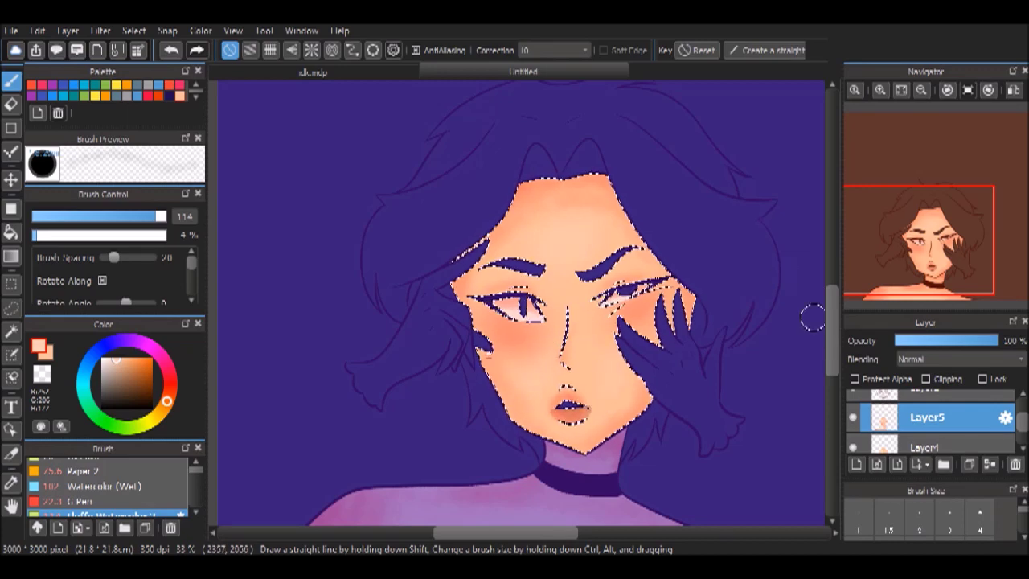
{"action": "key", "text": "ctrl+d"}
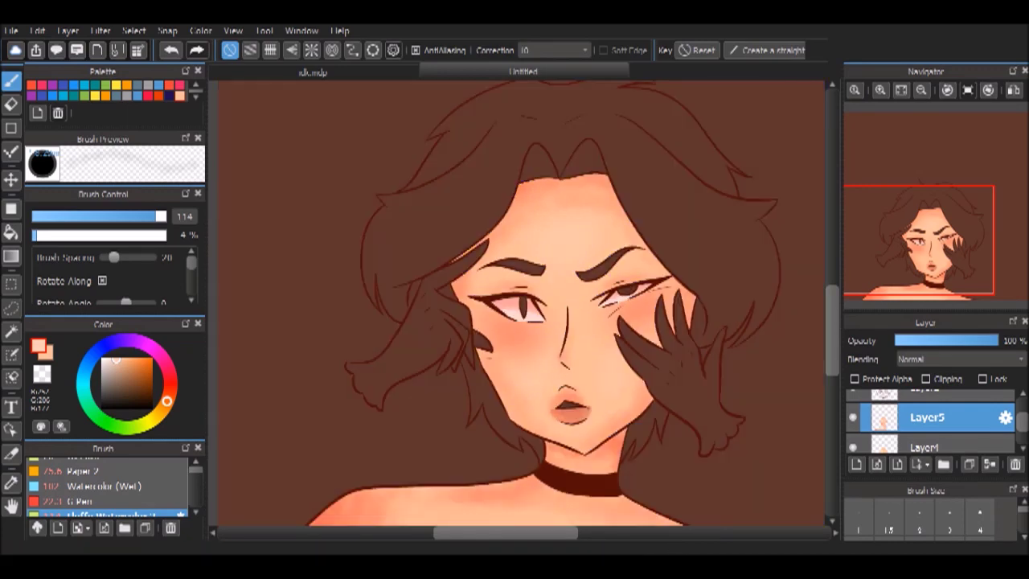
Fill the teeth between the lips with pale pink (R 255, G 213, B 207) on Layer4 and Layer5
{"action": "key", "text": "g"}
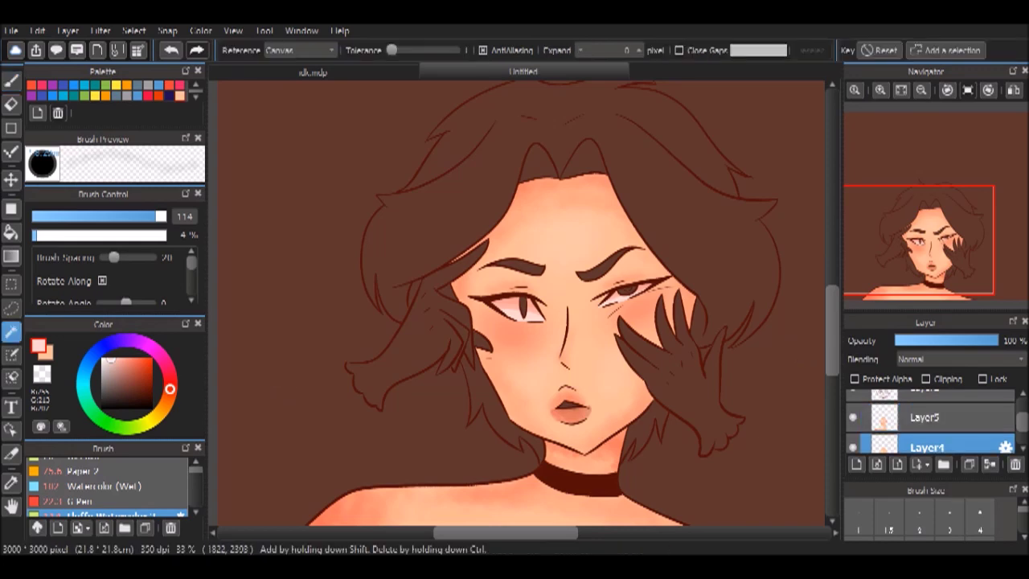
{"action": "key", "text": "b"}
{"action": "key", "text": "g"}
{"action": "left_click", "coordinate": [927, 417]}
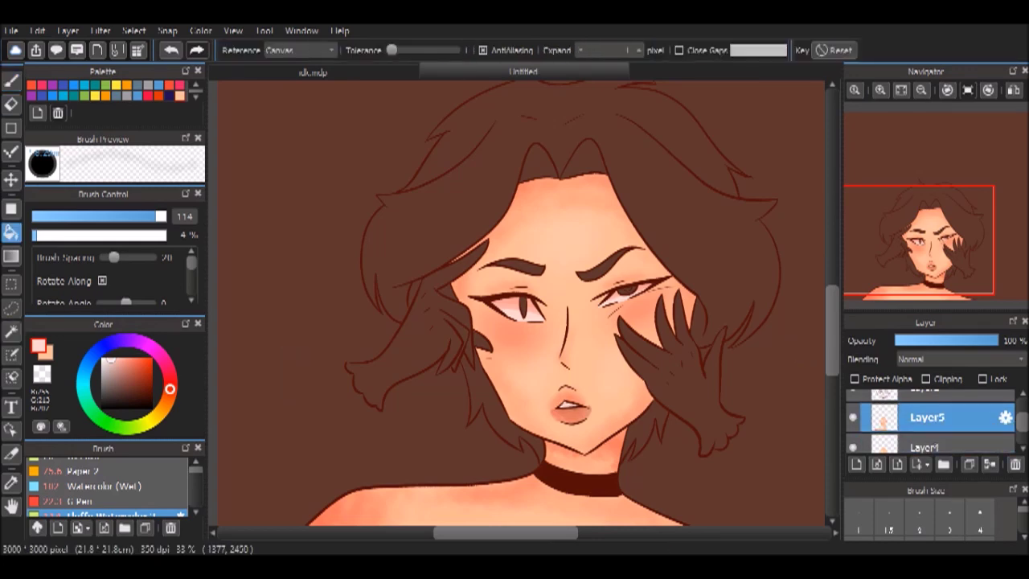
Select the teeth and shade them in salmon pink with Fluffy Watercolor 3 at size 16 and 57% opacity, clearing the selection at the end
{"action": "left_click", "coordinate": [571, 406]}
{"action": "scroll", "coordinate": [521, 304], "scroll_direction": "up", "scroll_amount": 5}
{"action": "scroll", "coordinate": [521, 303], "scroll_direction": "down", "scroll_amount": 5}
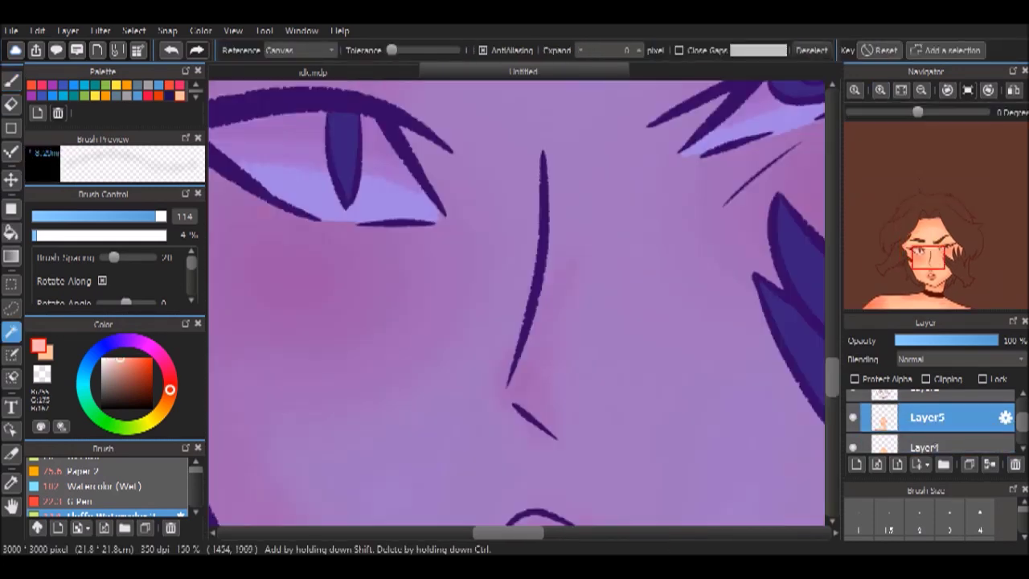
{"action": "key", "text": "b"}
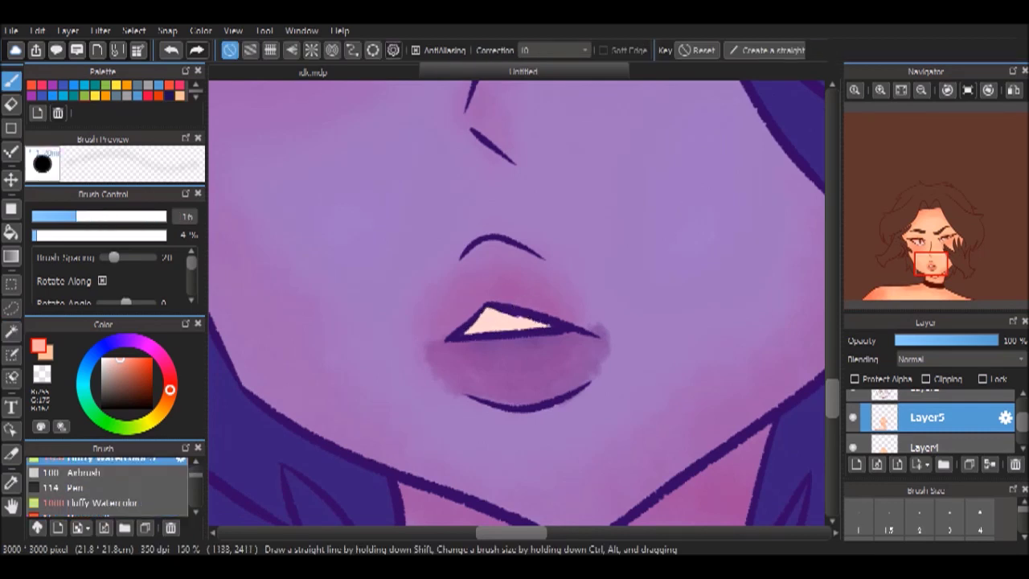
{"action": "scroll", "coordinate": [769, 394], "scroll_direction": "down", "scroll_amount": 5}
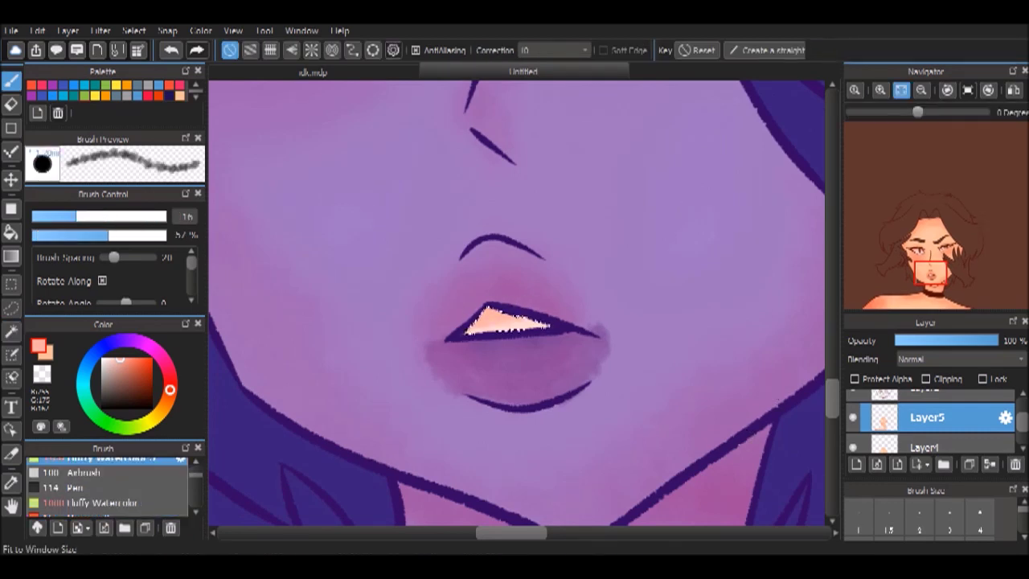
{"action": "key", "text": "ctrl+d"}
Fill the irises of both eyes with gray-blue (R 159, G 177, B 183) on Layer4 and Layer5
{"action": "scroll", "coordinate": [769, 393], "scroll_direction": "up", "scroll_amount": 1}
{"action": "scroll", "coordinate": [518, 305], "scroll_direction": "up", "scroll_amount": 1}
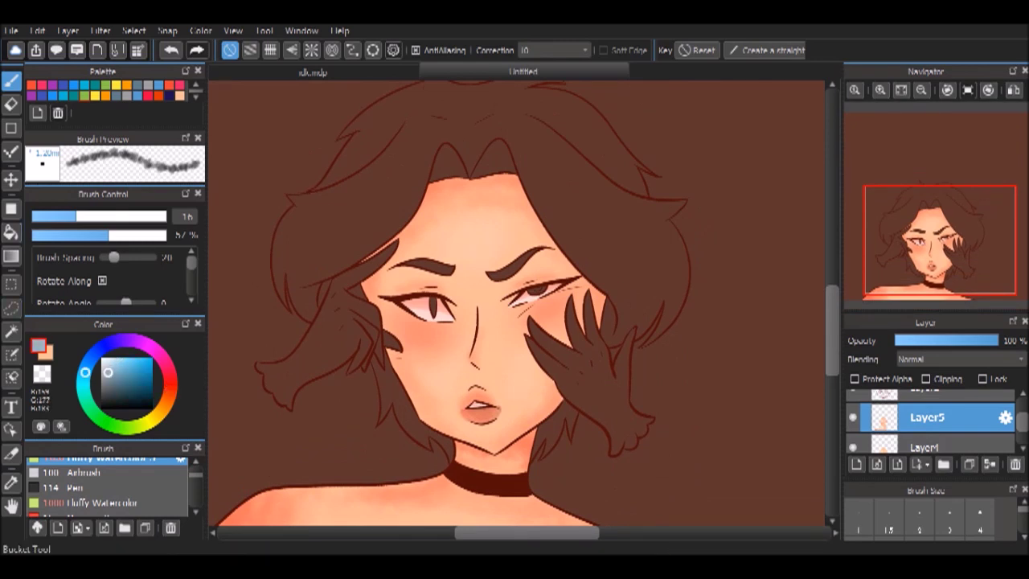
{"action": "left_click", "coordinate": [12, 233]}
{"action": "scroll", "coordinate": [506, 305], "scroll_direction": "up", "scroll_amount": 3}
{"action": "left_click", "coordinate": [925, 447]}
{"action": "left_click", "coordinate": [925, 417]}
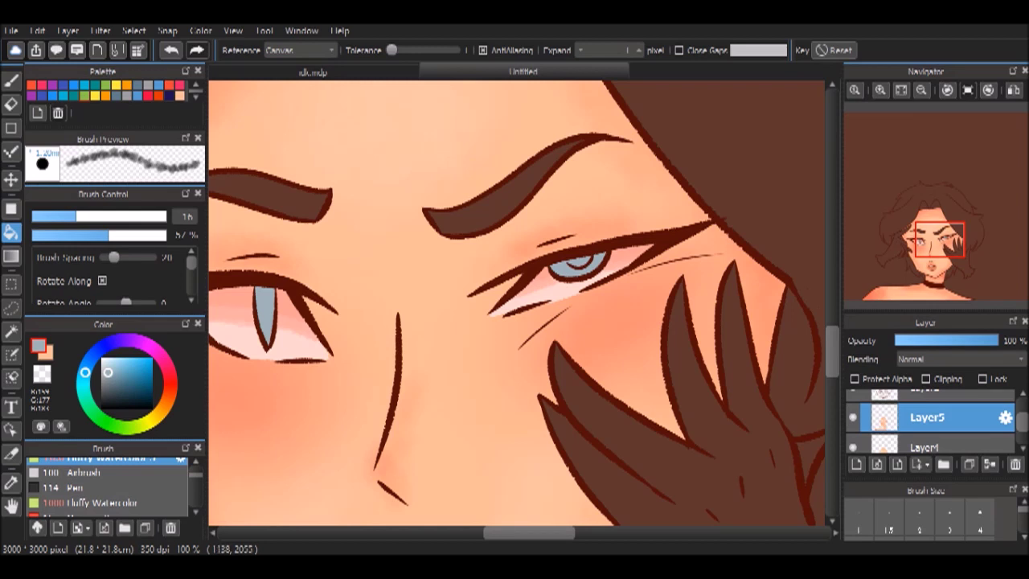
Select the gray-blue areas of both irises with the Magic Wand and keep Layer5 visible
{"action": "left_click", "coordinate": [11, 331]}
{"action": "left_click", "coordinate": [852, 417]}
{"action": "left_click", "coordinate": [853, 418]}
{"action": "left_click", "coordinate": [852, 417]}
{"action": "left_click", "coordinate": [852, 417]}
{"action": "left_click", "coordinate": [562, 233]}
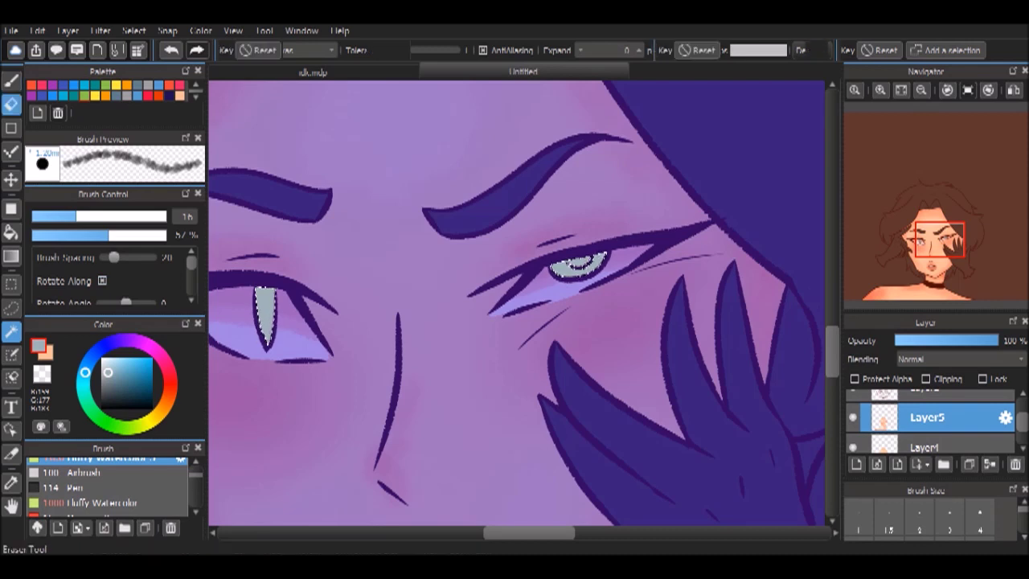
Save #9FB1B7 as a palette color named eye color and shade the upper irises in darker blue-gray (R 101, G 130, B 140)
{"action": "left_click", "coordinate": [12, 81]}
{"action": "left_click", "coordinate": [36, 113]}
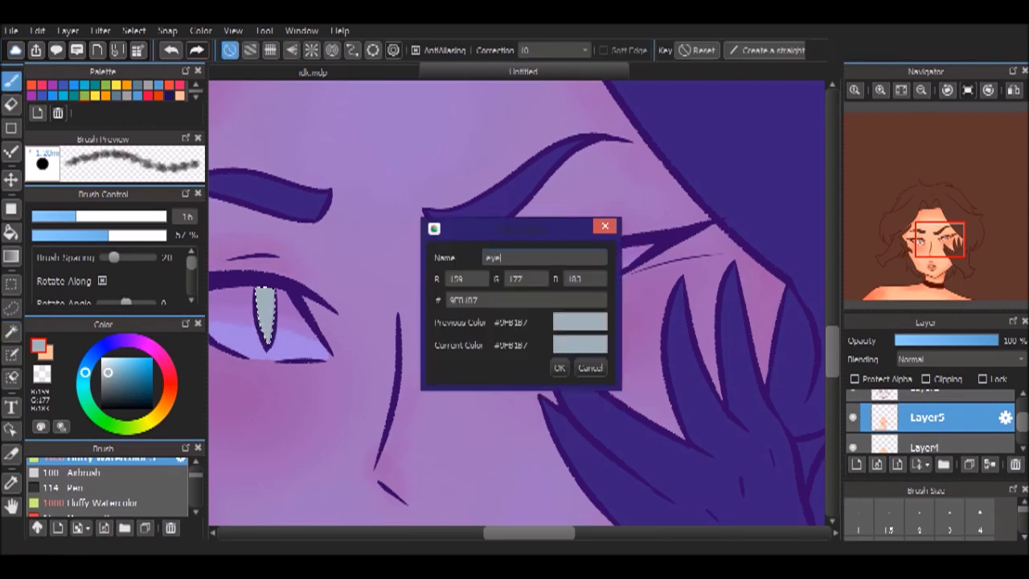
{"action": "left_click", "coordinate": [559, 368]}
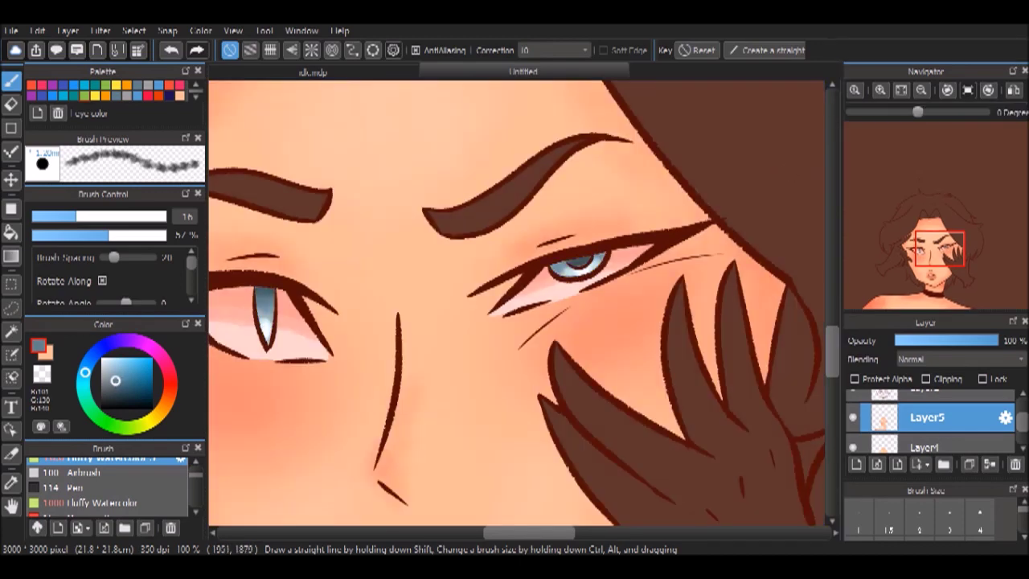
Choose a blonde yellow and fill the hair and eyebrows with it on Layer4
{"action": "scroll", "coordinate": [514, 306], "scroll_direction": "down", "scroll_amount": 5}
{"action": "scroll", "coordinate": [514, 306], "scroll_direction": "up", "scroll_amount": 6}
{"action": "scroll", "coordinate": [515, 306], "scroll_direction": "down", "scroll_amount": 5}
{"action": "left_click", "coordinate": [150, 419]}
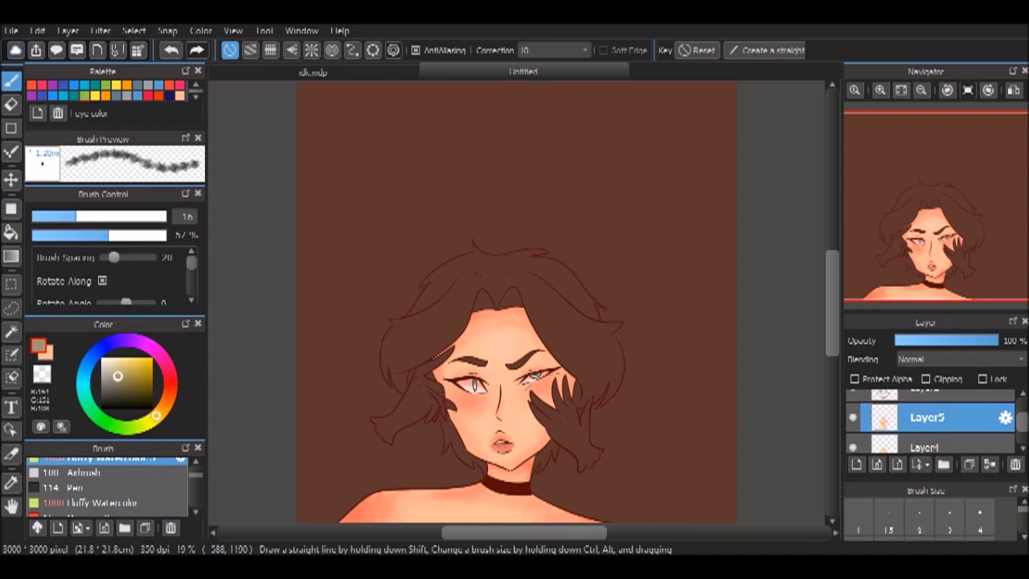
{"action": "key", "text": "g"}
{"action": "left_click", "coordinate": [925, 447]}
{"action": "left_click", "coordinate": [450, 290]}
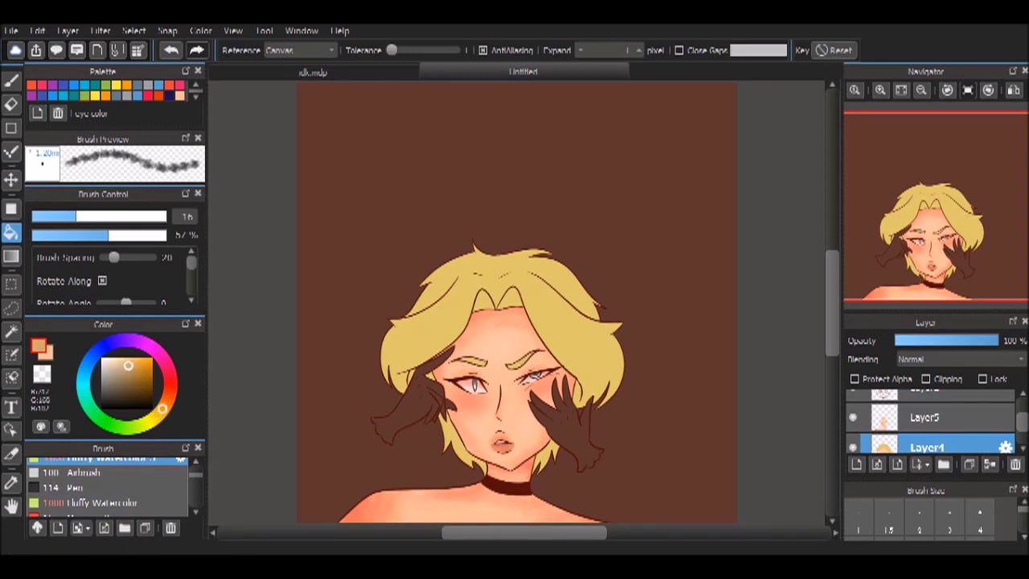
{"action": "left_click", "coordinate": [454, 326]}
{"action": "key", "text": "ctrl+z"}
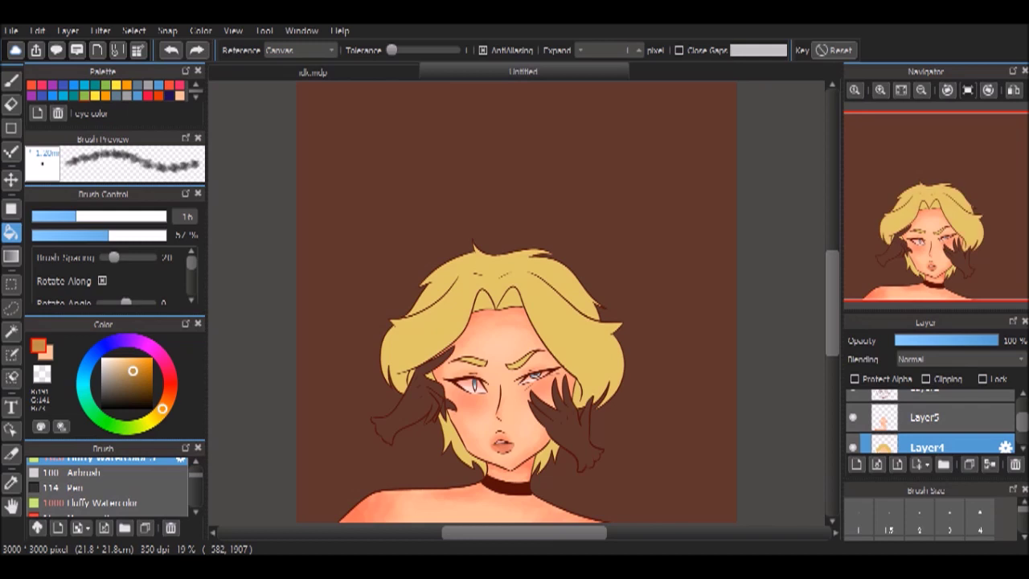
{"action": "key", "text": "ctrl+y"}
{"action": "key", "text": "ctrl+z"}
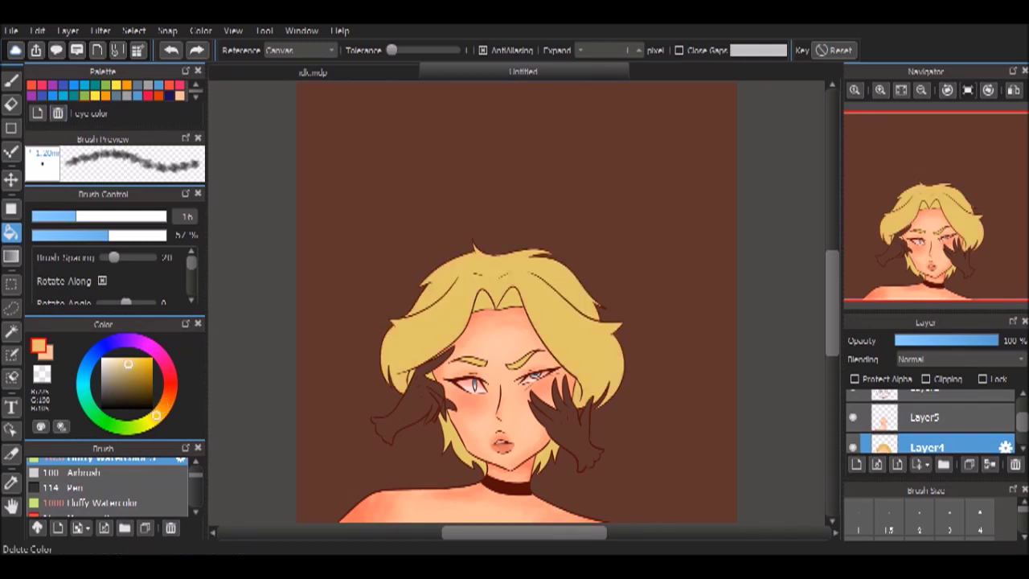
Save the blonde as a palette color named hair and fill the hair on Layer5, comparing it with Layer4 hidden and shown
{"action": "key", "text": "Return"}
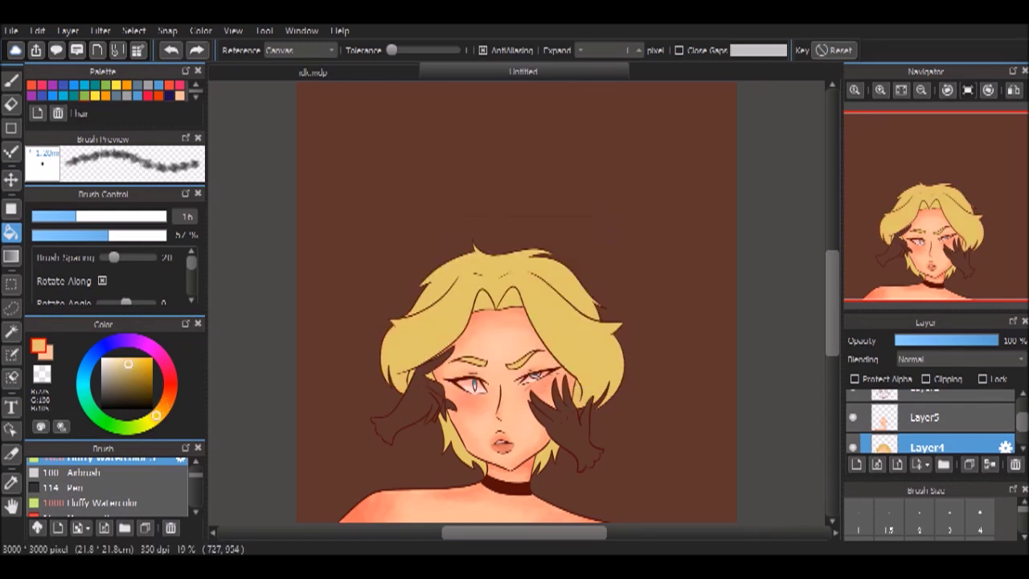
{"action": "left_click", "coordinate": [924, 417]}
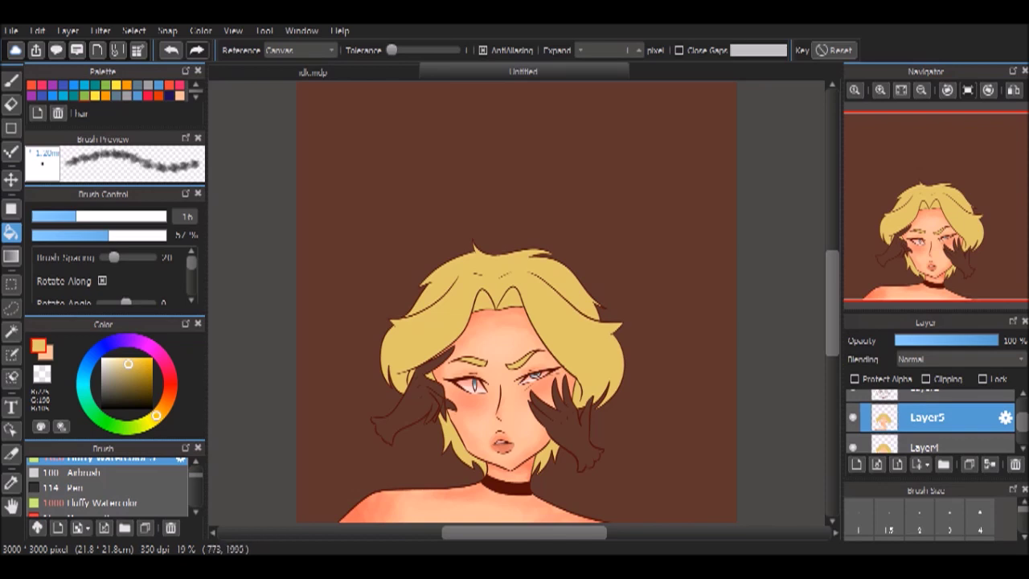
{"action": "left_click", "coordinate": [853, 447]}
{"action": "left_click", "coordinate": [853, 447]}
{"action": "left_click", "coordinate": [853, 447]}
{"action": "left_click", "coordinate": [853, 447]}
{"action": "left_click", "coordinate": [853, 447]}
{"action": "left_click", "coordinate": [853, 447]}
Select all blonde hair sections with the Magic Wand, adding the locks beside the jaw to the selection
{"action": "left_click", "coordinate": [11, 332]}
{"action": "left_click", "coordinate": [515, 278]}
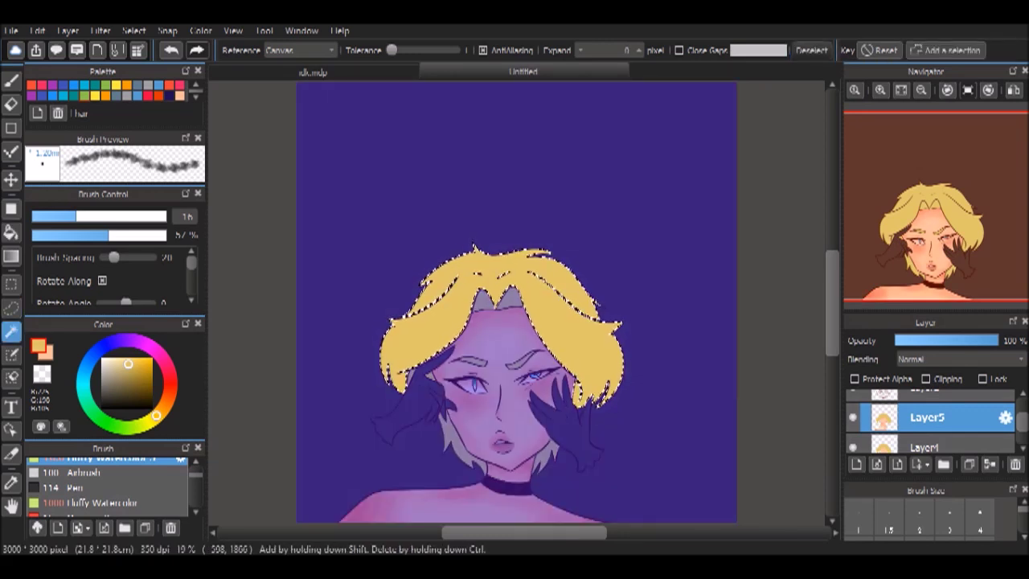
{"action": "left_click", "coordinate": [454, 443], "text": "shift"}
{"action": "left_click", "coordinate": [547, 457], "text": "shift"}
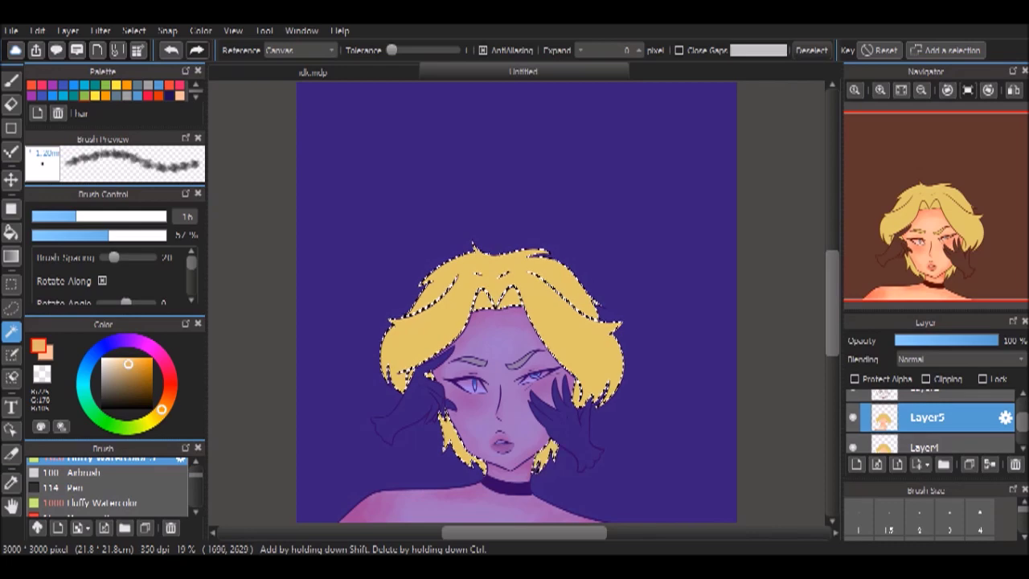
Shade the inner bangs, parting and side hair in ochre brown (R 187, G 140, B 66) at size 103 and 57% opacity
{"action": "key", "text": "b"}
{"action": "key", "text": "ctrl+plus"}
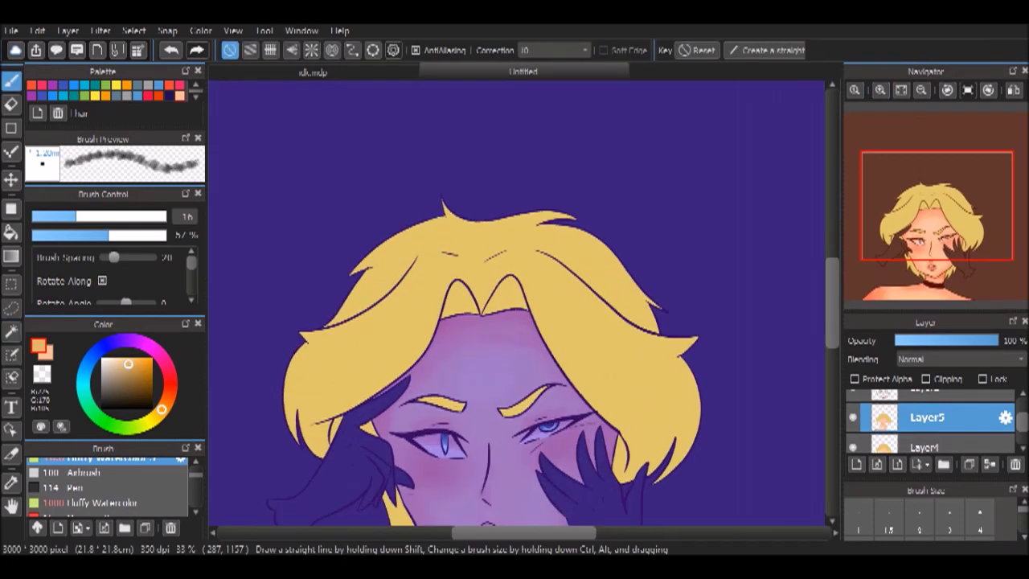
{"action": "key", "text": "ctrl+plus"}
{"action": "mouse_move", "coordinate": [482, 274]}
{"action": "left_mouse_down"}
{"action": "mouse_move", "coordinate": [486, 238]}
{"action": "mouse_move", "coordinate": [522, 302]}
{"action": "mouse_move", "coordinate": [479, 304]}
{"action": "mouse_move", "coordinate": [507, 297]}
{"action": "left_mouse_up"}
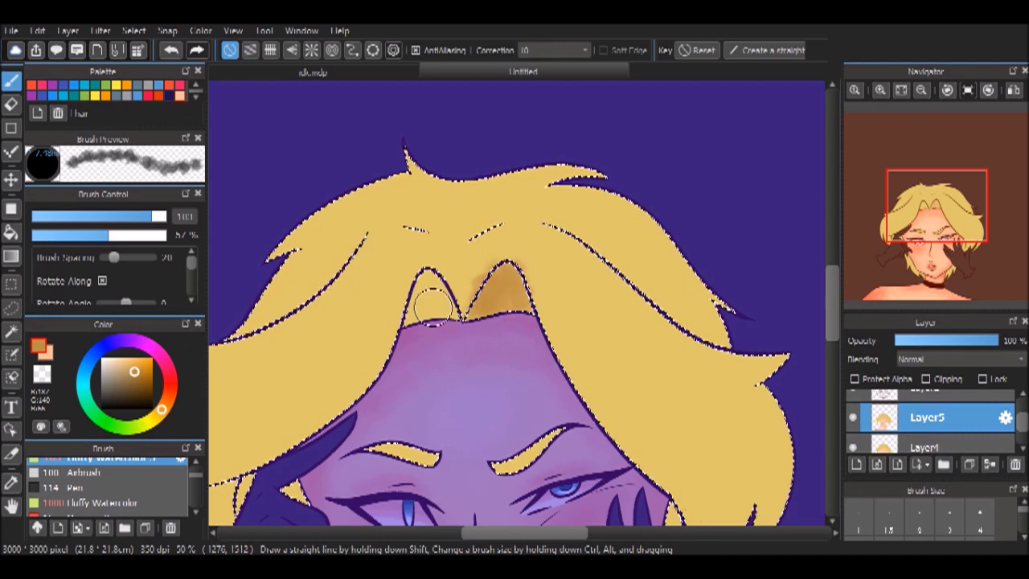
{"action": "scroll", "coordinate": [257, 281], "scroll_direction": "down", "scroll_amount": 5}
{"action": "mouse_move", "coordinate": [257, 281]}
{"action": "left_mouse_down"}
{"action": "mouse_move", "coordinate": [313, 450]}
{"action": "mouse_move", "coordinate": [338, 483]}
{"action": "left_mouse_up"}
{"action": "mouse_move", "coordinate": [676, 330]}
{"action": "left_mouse_down"}
{"action": "mouse_move", "coordinate": [734, 233]}
{"action": "mouse_move", "coordinate": [708, 177]}
{"action": "mouse_move", "coordinate": [643, 306]}
{"action": "left_mouse_up"}
{"action": "scroll", "coordinate": [421, 179], "scroll_direction": "up", "scroll_amount": 4}
{"action": "left_click_drag", "start_coordinate": [421, 180], "coordinate": [372, 147]}
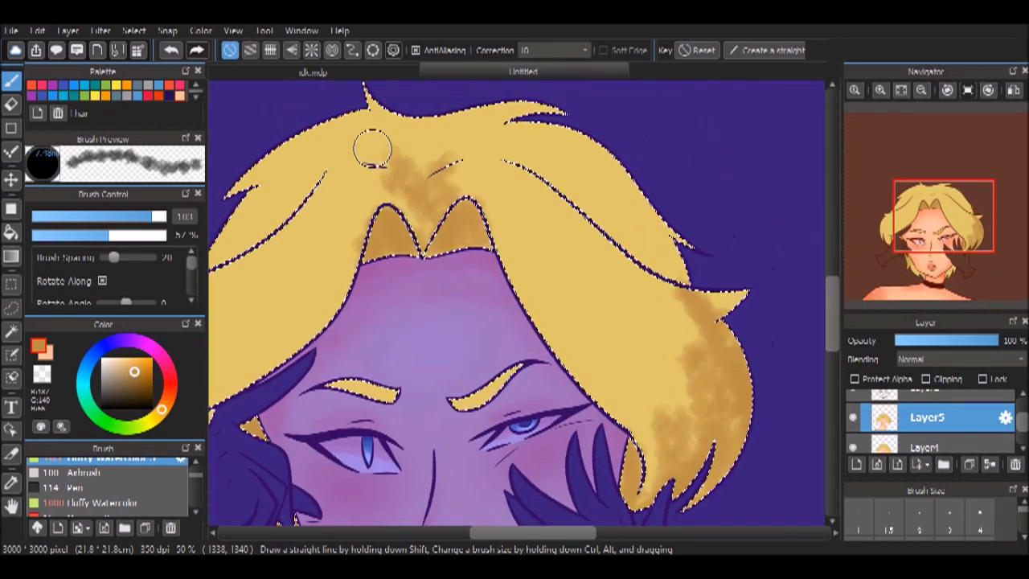
Lower the brush opacity to 26% and extend the ochre shading over the crown and both sides of the hair
{"action": "left_click", "coordinate": [66, 235]}
{"action": "left_click_drag", "start_coordinate": [402, 113], "coordinate": [458, 165]}
{"action": "left_click_drag", "start_coordinate": [683, 322], "coordinate": [635, 466]}
{"action": "left_click_drag", "start_coordinate": [627, 273], "coordinate": [595, 161]}
{"action": "key", "text": "space"}
{"action": "mouse_move", "coordinate": [217, 414]}
{"action": "left_mouse_down"}
{"action": "mouse_move", "coordinate": [406, 353]}
{"action": "mouse_move", "coordinate": [305, 321]}
{"action": "mouse_move", "coordinate": [384, 333]}
{"action": "mouse_move", "coordinate": [345, 303]}
{"action": "mouse_move", "coordinate": [290, 292]}
{"action": "left_mouse_up"}
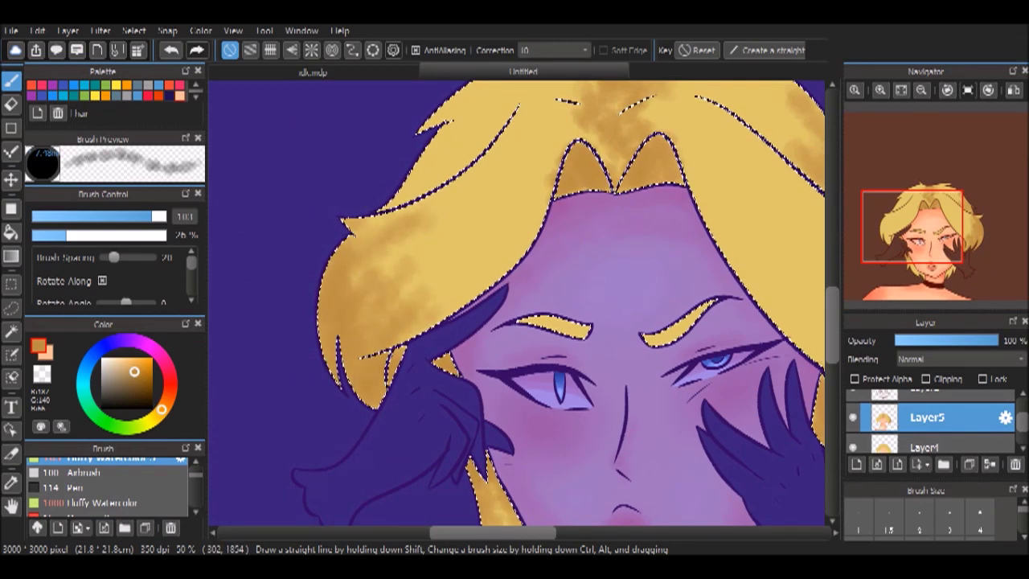
Lower the brush opacity to 5% and softly blend more ochre shading over the sides, jaw locks and crown of the hair
{"action": "left_click", "coordinate": [70, 235]}
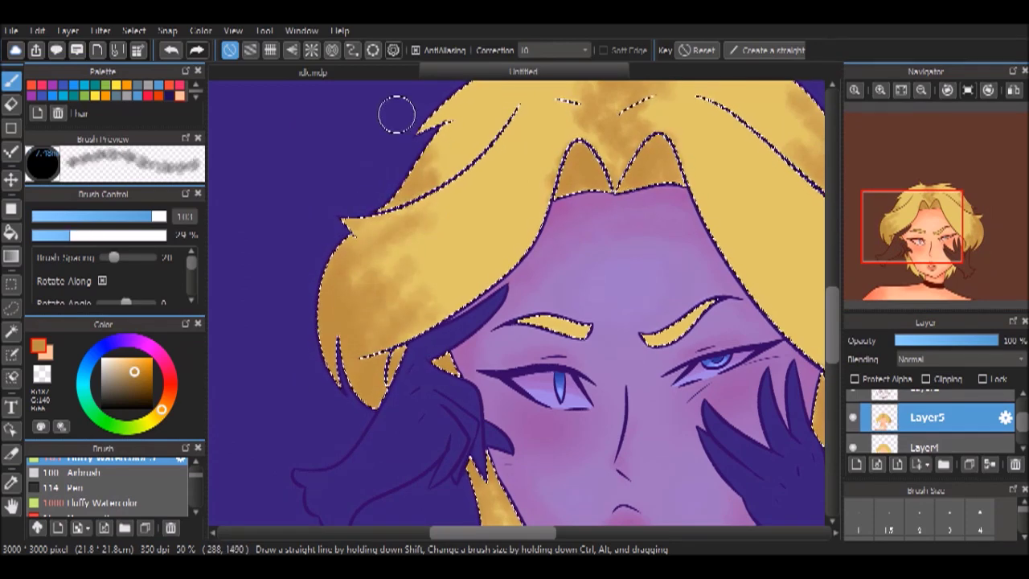
{"action": "left_click", "coordinate": [34, 235]}
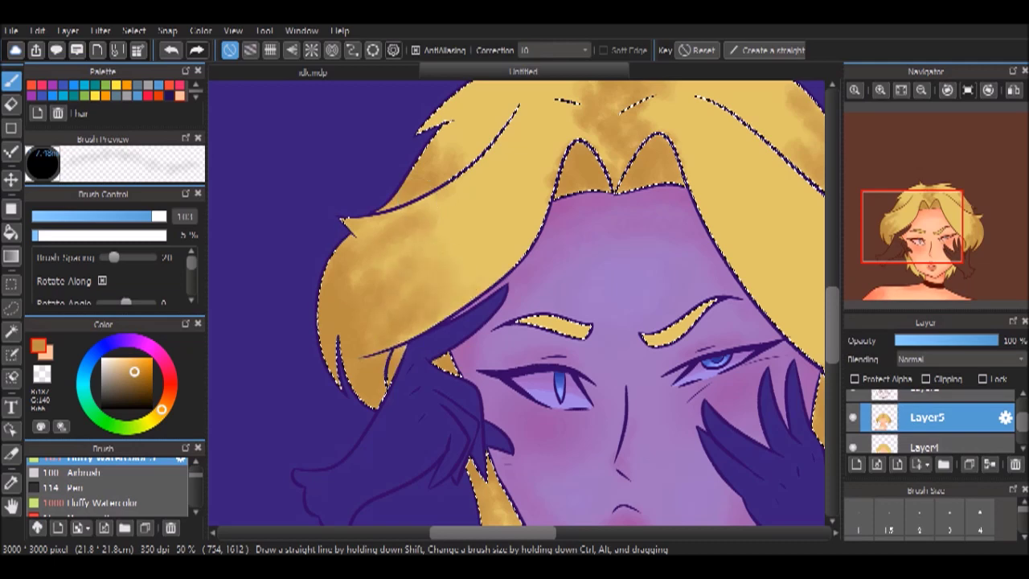
{"action": "scroll", "coordinate": [639, 392], "scroll_direction": "down", "scroll_amount": 3}
{"action": "scroll", "coordinate": [639, 393], "scroll_direction": "right", "scroll_amount": 3}
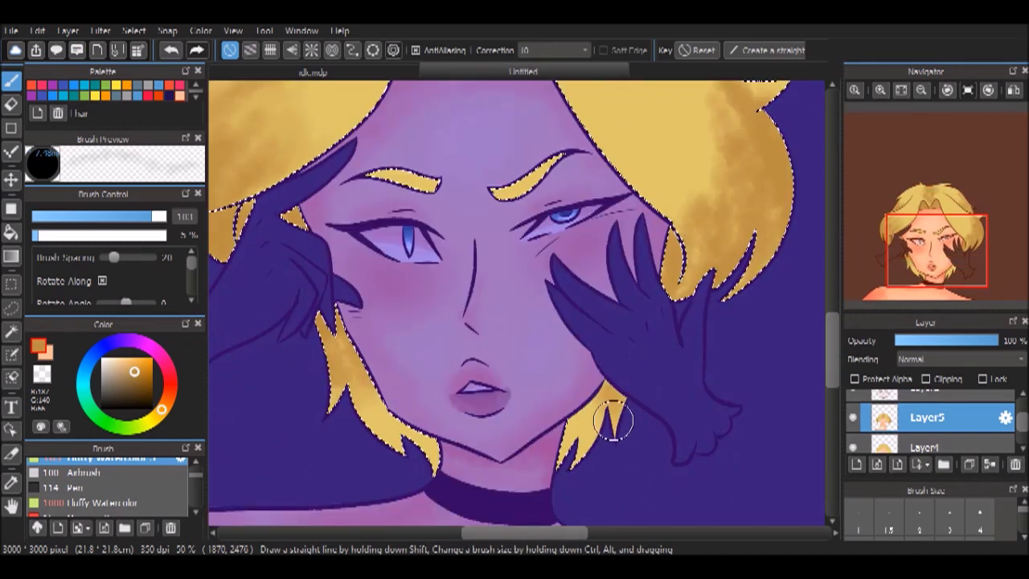
{"action": "scroll", "coordinate": [565, 438], "scroll_direction": "up", "scroll_amount": 3}
{"action": "scroll", "coordinate": [566, 438], "scroll_direction": "right", "scroll_amount": 2}
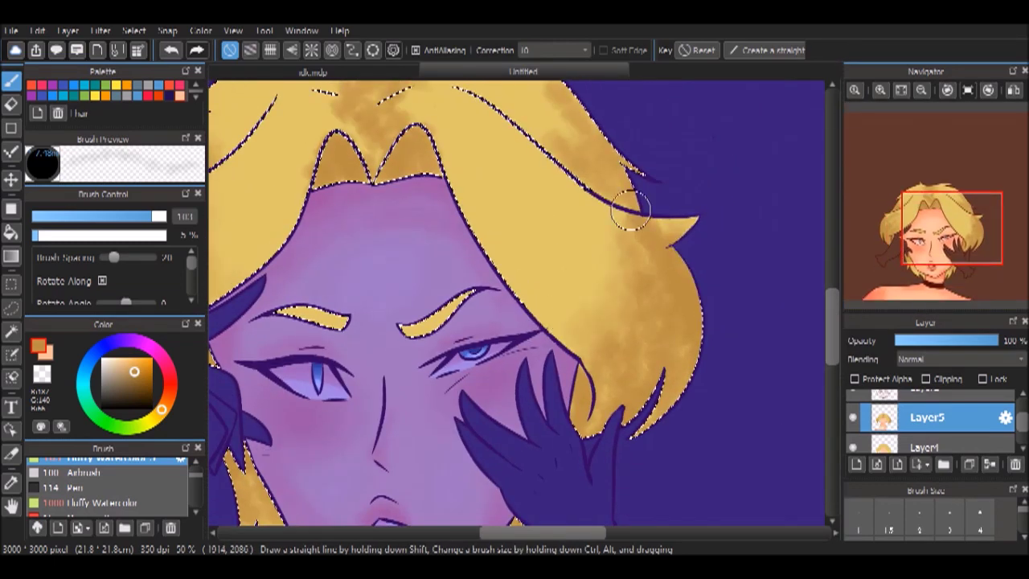
{"action": "scroll", "coordinate": [572, 239], "scroll_direction": "up", "scroll_amount": 3}
{"action": "scroll", "coordinate": [573, 239], "scroll_direction": "left", "scroll_amount": 2}
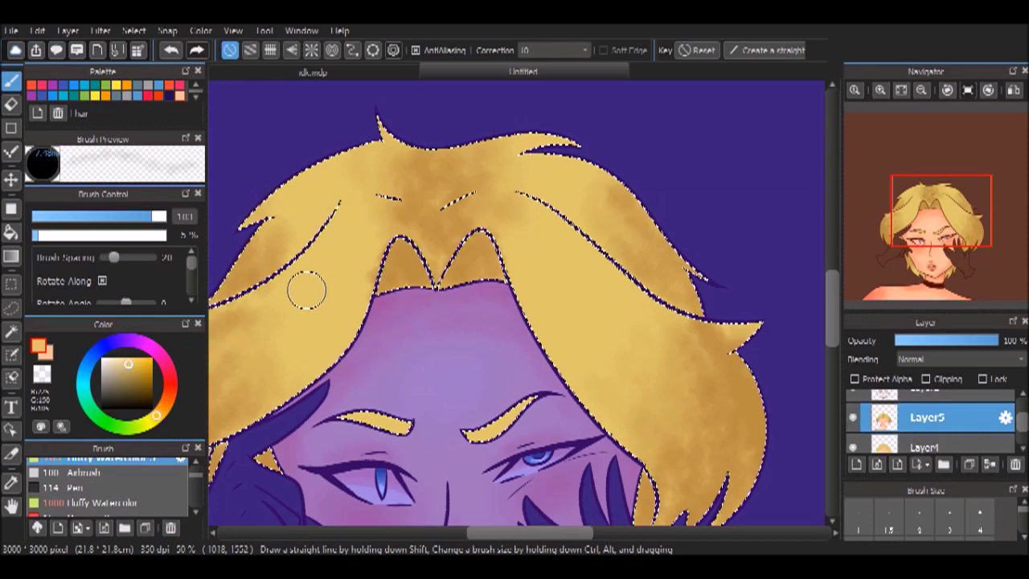
Paint broad pale yellow highlights over both front sections and the jaw locks of the hair at size 103 and 22% opacity
{"action": "left_click", "coordinate": [291, 335], "text": "alt"}
{"action": "left_click", "coordinate": [60, 235]}
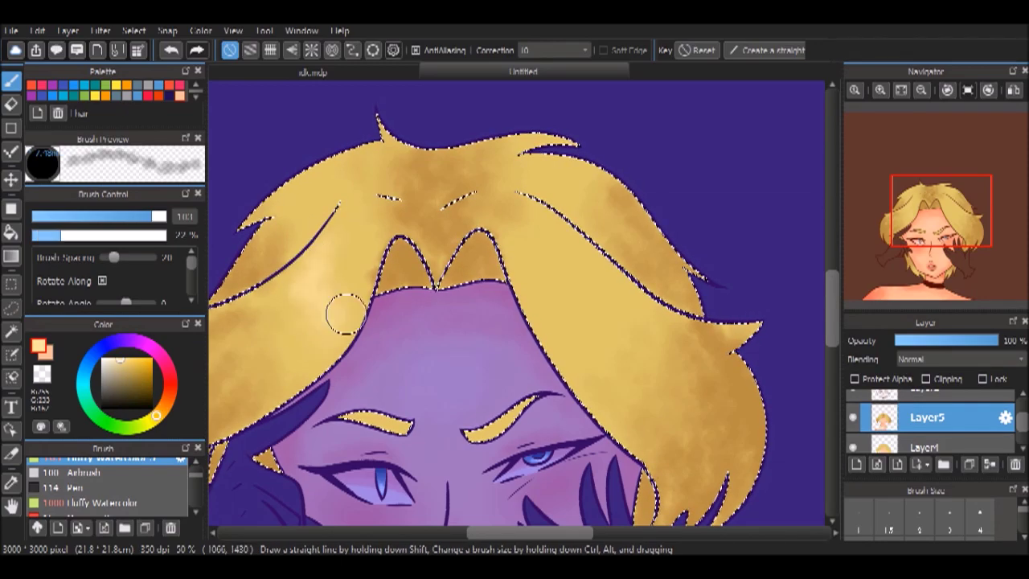
{"action": "left_click_drag", "start_coordinate": [559, 287], "coordinate": [524, 212]}
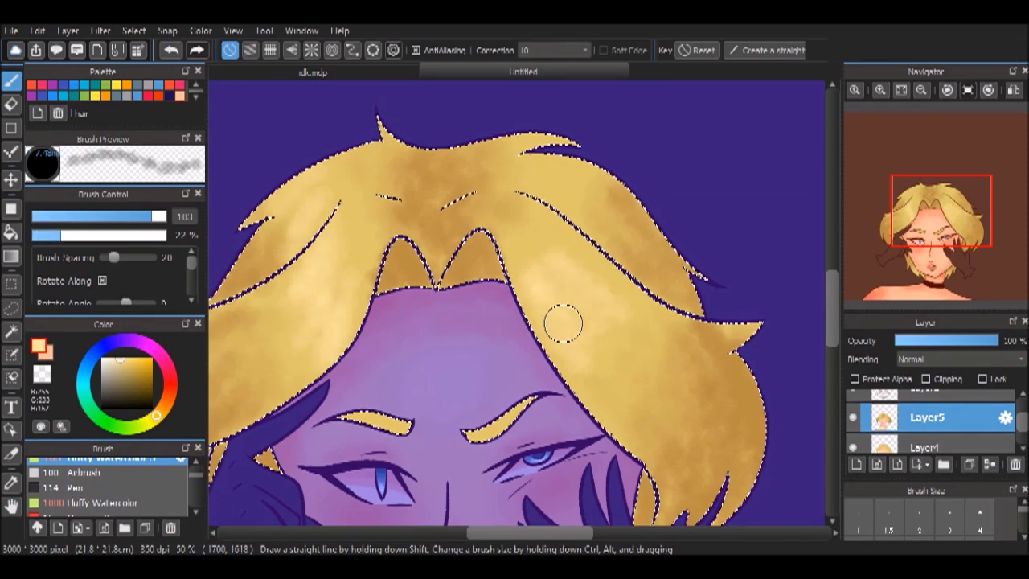
{"action": "scroll", "coordinate": [710, 308], "scroll_direction": "down", "scroll_amount": 5}
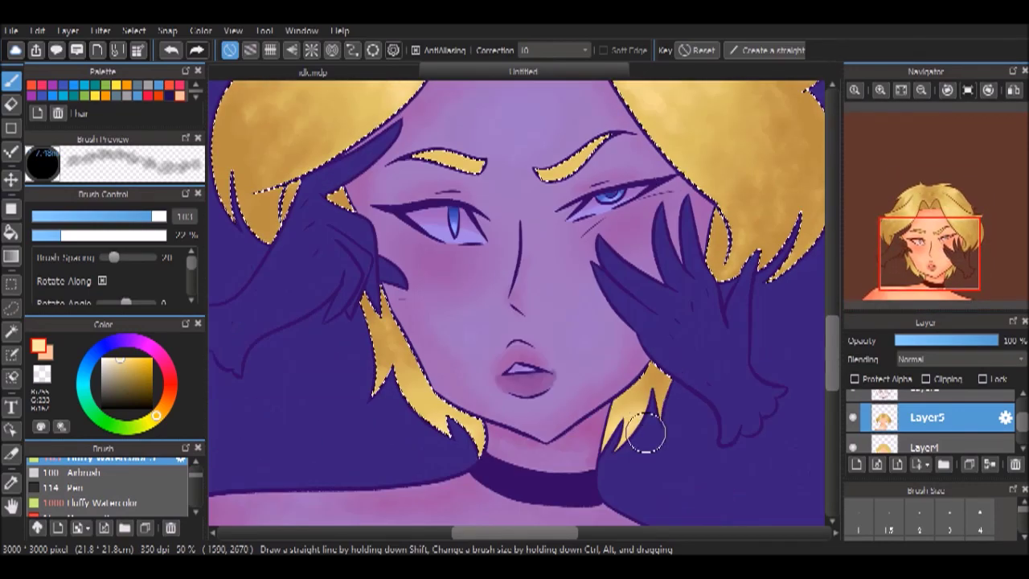
{"action": "scroll", "coordinate": [378, 277], "scroll_direction": "up", "scroll_amount": 3}
Add fine, paler highlight strands to the front hair at about size 22 and 22% opacity, sample hair tones for touch-ups, and clear the selection
{"action": "left_click_drag", "start_coordinate": [377, 277], "coordinate": [346, 212]}
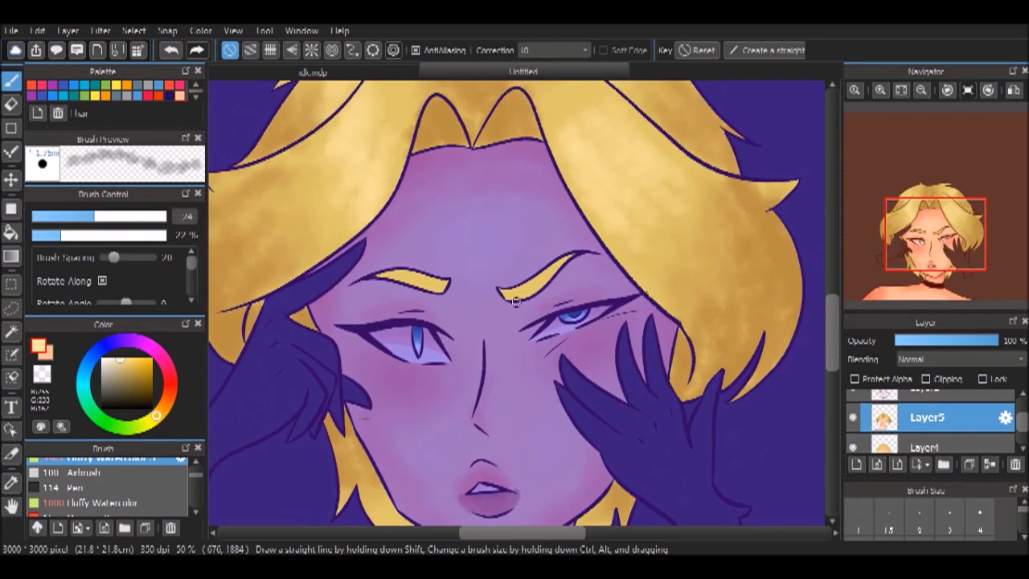
{"action": "scroll", "coordinate": [347, 212], "scroll_direction": "up", "scroll_amount": 2}
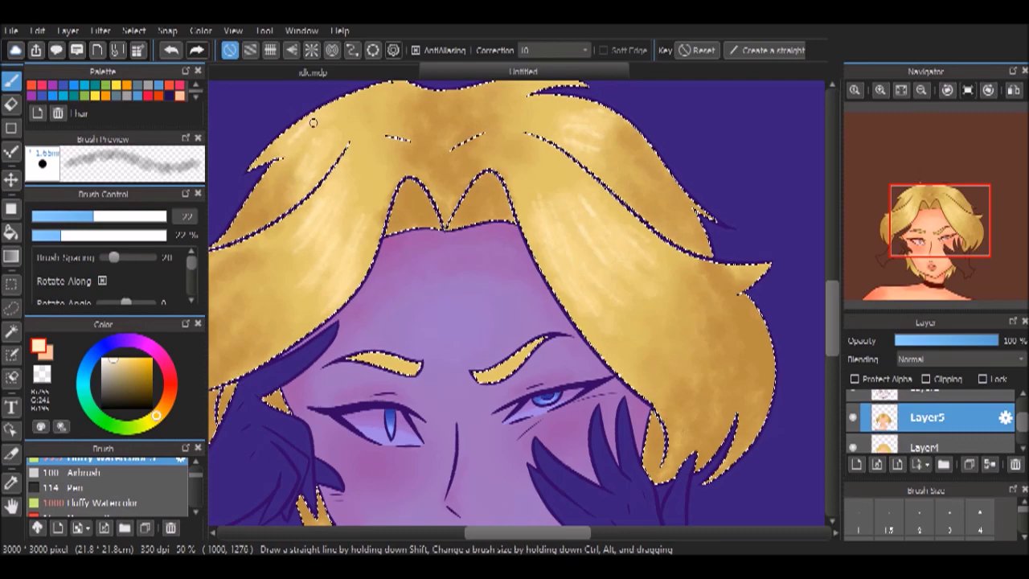
{"action": "key", "text": "ctrl+d"}
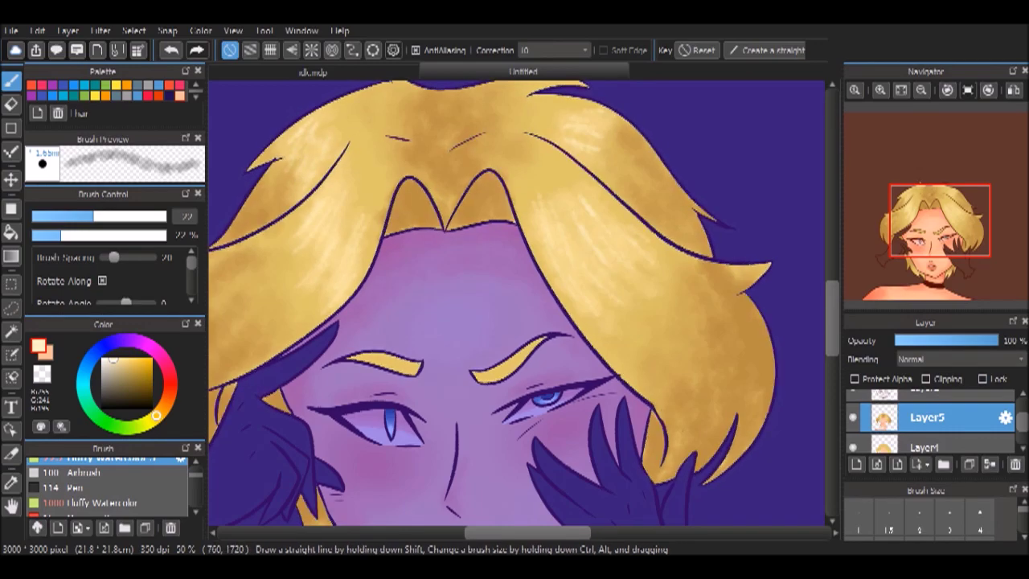
{"action": "key", "text": "ctrl+z"}
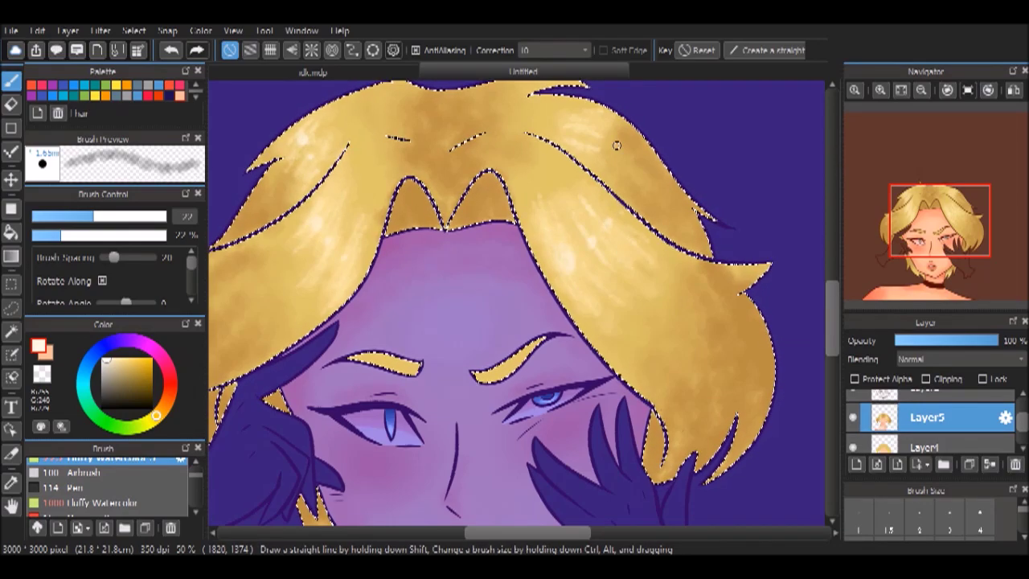
{"action": "left_click_drag", "start_coordinate": [602, 225], "coordinate": [682, 113]}
{"action": "left_click", "coordinate": [412, 240], "text": "alt"}
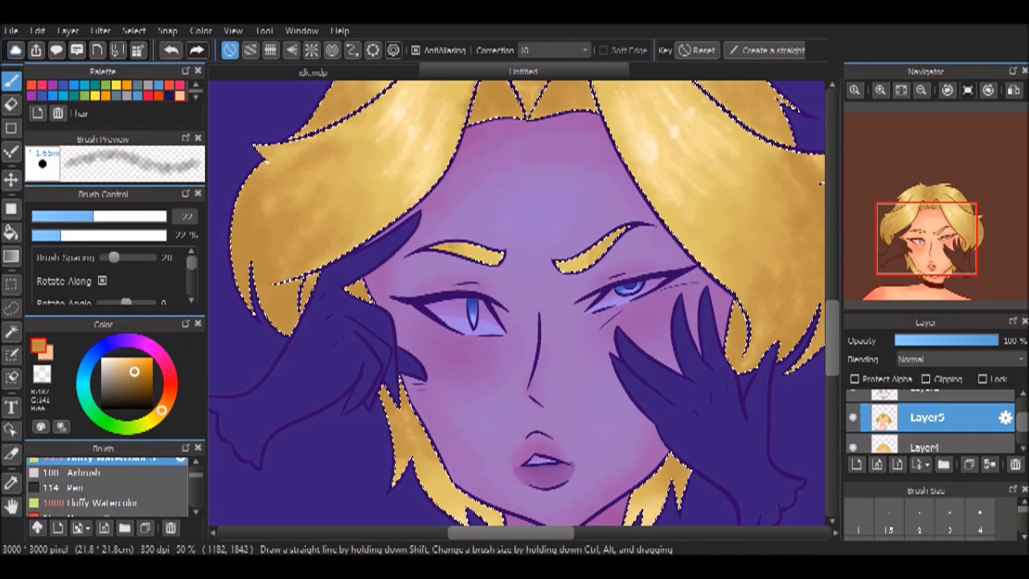
{"action": "left_click", "coordinate": [636, 137], "text": "alt"}
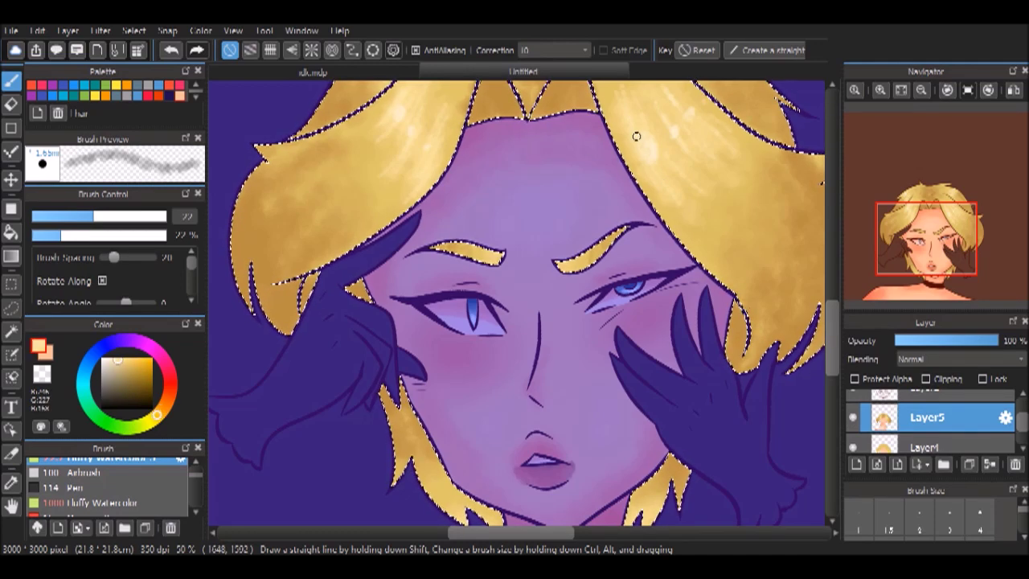
{"action": "left_click", "coordinate": [414, 249], "text": "alt"}
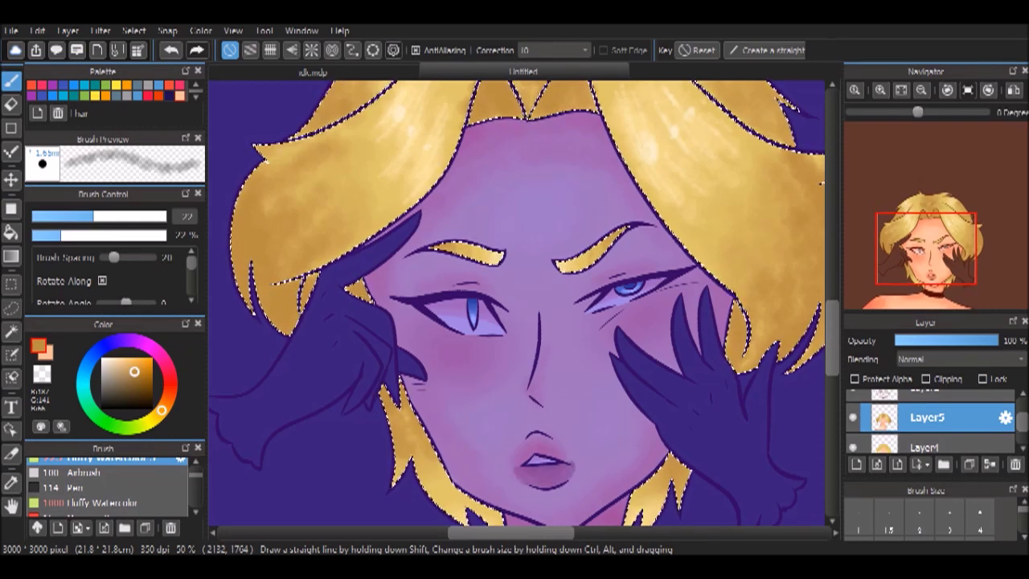
{"action": "key", "text": "ctrl+d"}
Fill both gloves with light gray (R 221, G 221, B 221) on Layer4 using the Bucket tool
{"action": "scroll", "coordinate": [515, 305], "scroll_direction": "down", "scroll_amount": 3}
{"action": "left_click", "coordinate": [927, 447]}
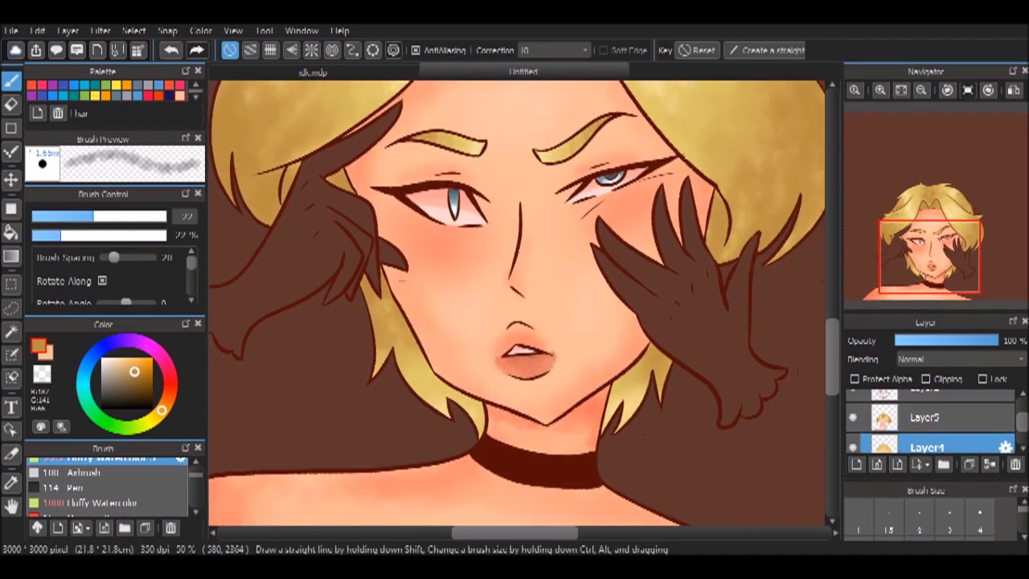
{"action": "left_click", "coordinate": [12, 233]}
{"action": "left_click", "coordinate": [321, 241]}
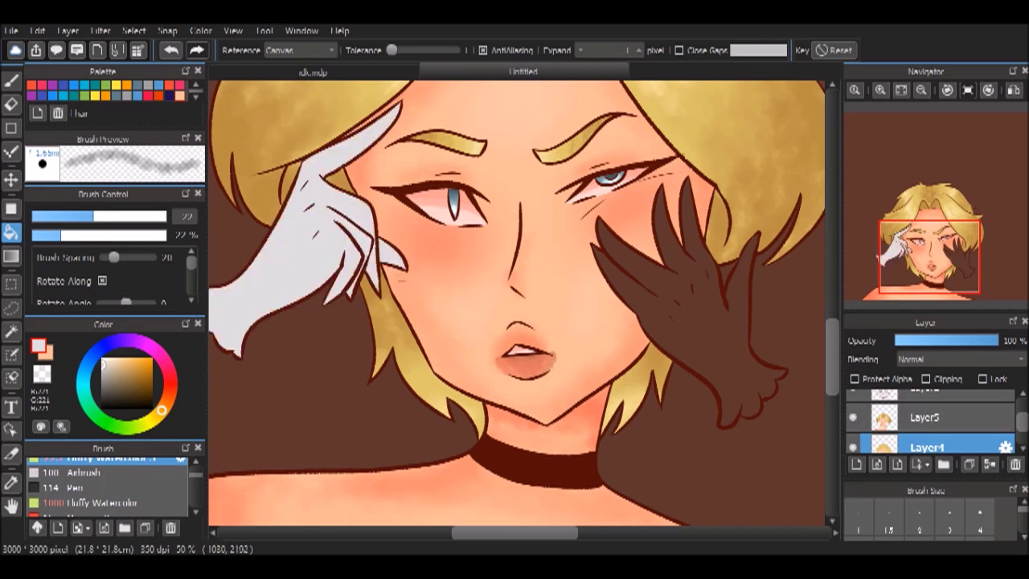
{"action": "left_click", "coordinate": [679, 337]}
{"action": "left_click", "coordinate": [954, 340]}
Make Layer5 active and select both light gray gloves with the Magic Wand
{"action": "left_click", "coordinate": [924, 420]}
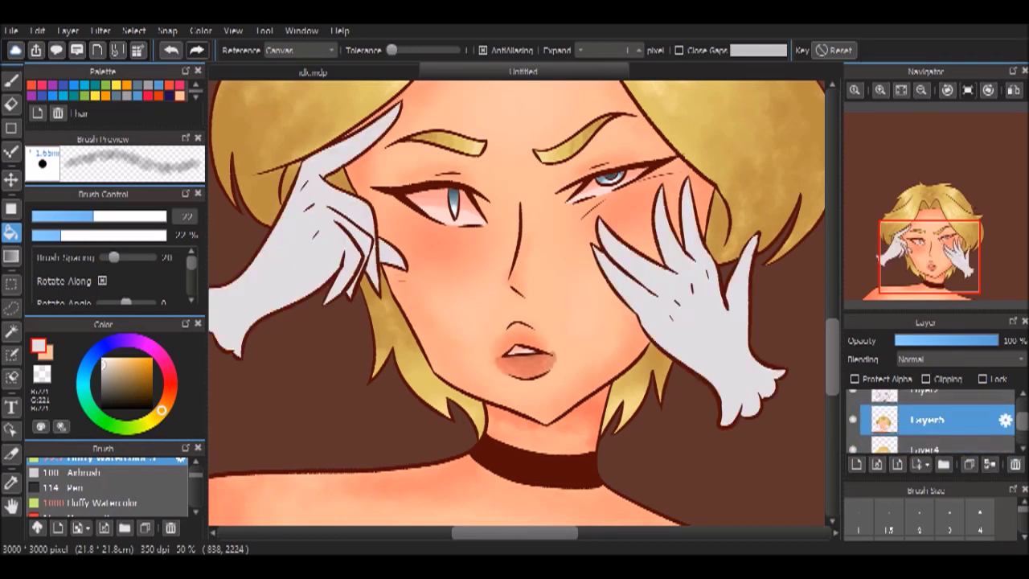
{"action": "left_click", "coordinate": [321, 241]}
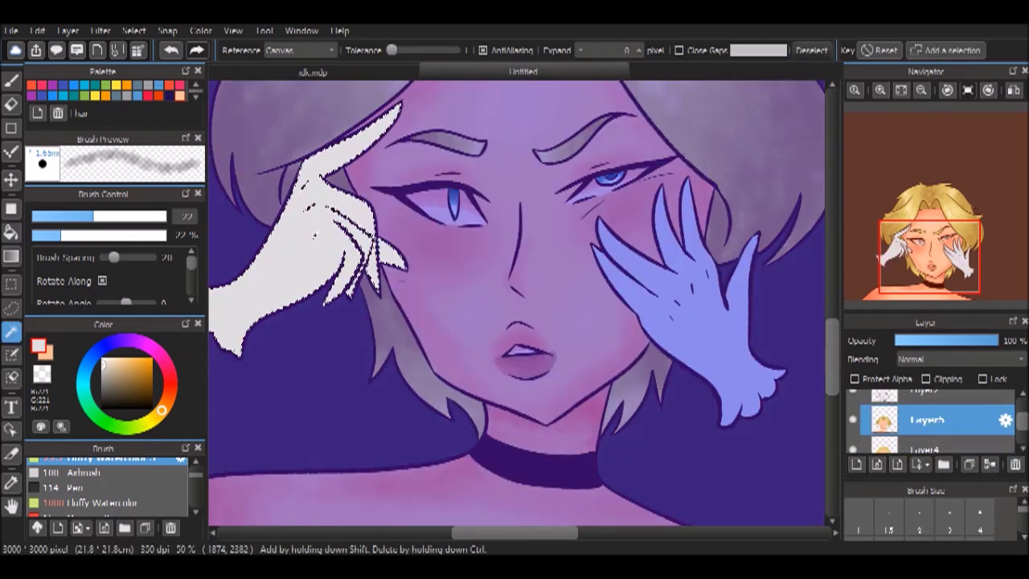
{"action": "left_click", "coordinate": [684, 321], "text": "shift"}
Shade the folds, fingers and wrists of both gloves in blue-gray at 22% opacity, enlarging the brush to size 37
{"action": "key", "text": "b"}
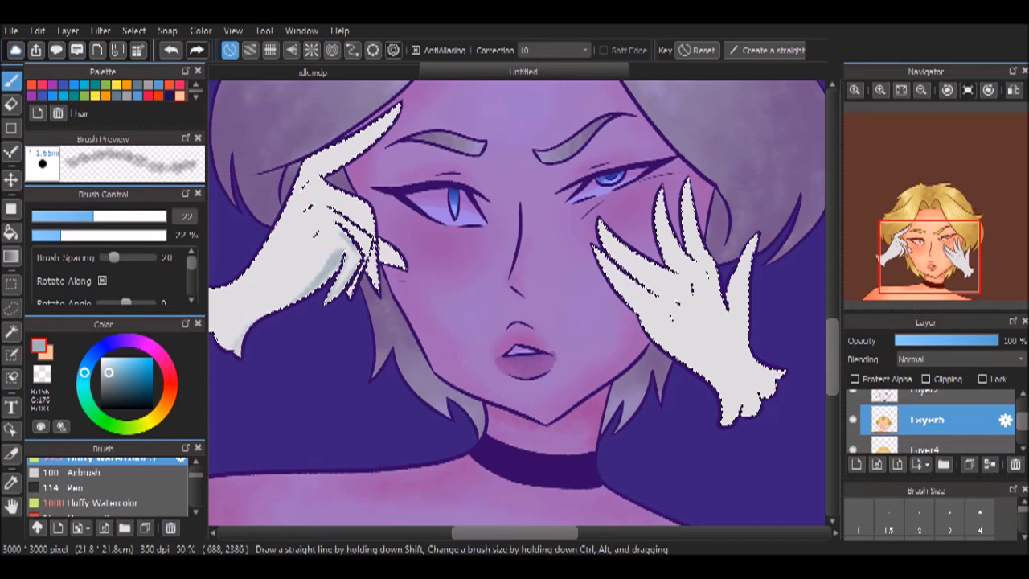
{"action": "left_click_drag", "start_coordinate": [322, 186], "coordinate": [344, 187]}
{"action": "mouse_move", "coordinate": [364, 264]}
{"action": "left_mouse_down"}
{"action": "mouse_move", "coordinate": [376, 272]}
{"action": "mouse_move", "coordinate": [338, 205]}
{"action": "mouse_move", "coordinate": [366, 269]}
{"action": "left_mouse_up"}
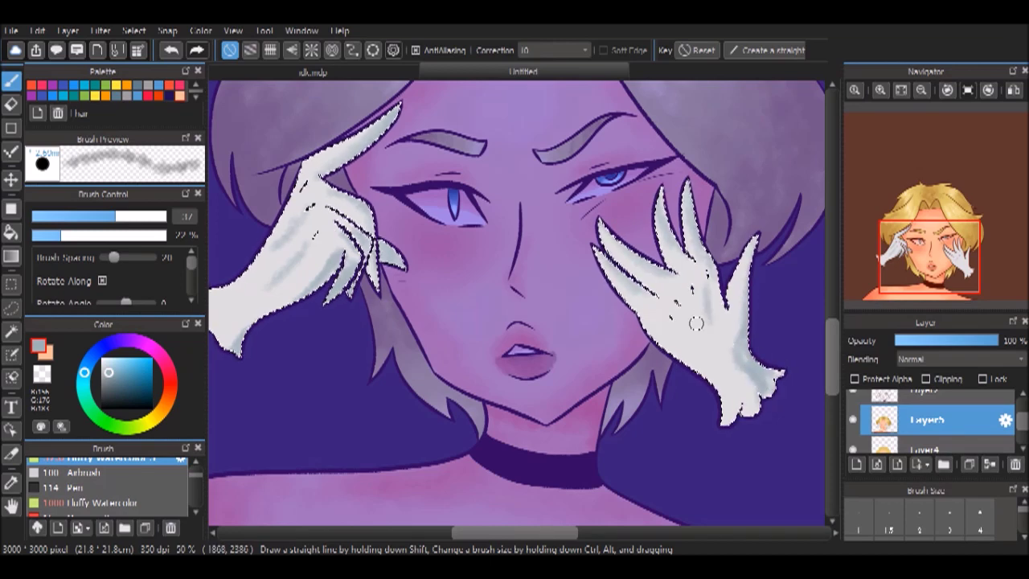
{"action": "left_click_drag", "start_coordinate": [318, 205], "coordinate": [358, 265]}
Soften the glove shading with lighter gray (R 208, G 212, B 214) at size 37 and 8% opacity
{"action": "left_click", "coordinate": [225, 306], "text": "alt"}
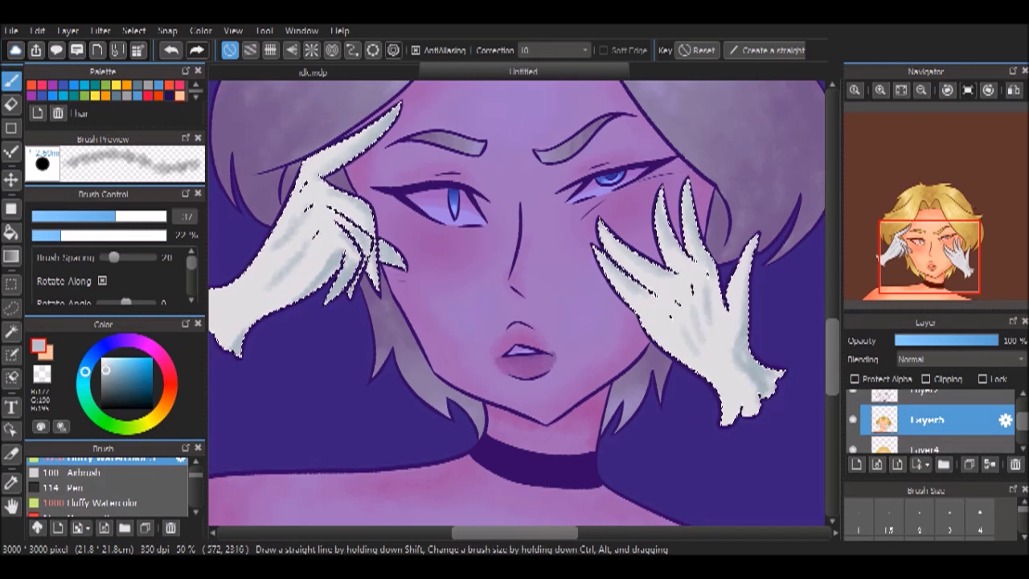
{"action": "left_click", "coordinate": [43, 235]}
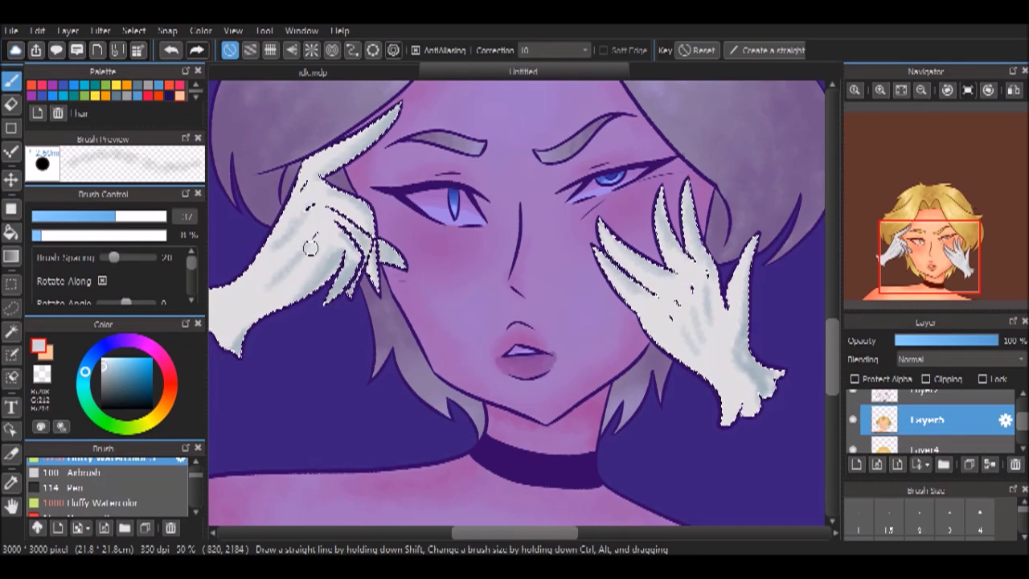
{"action": "left_click_drag", "start_coordinate": [342, 229], "coordinate": [370, 289]}
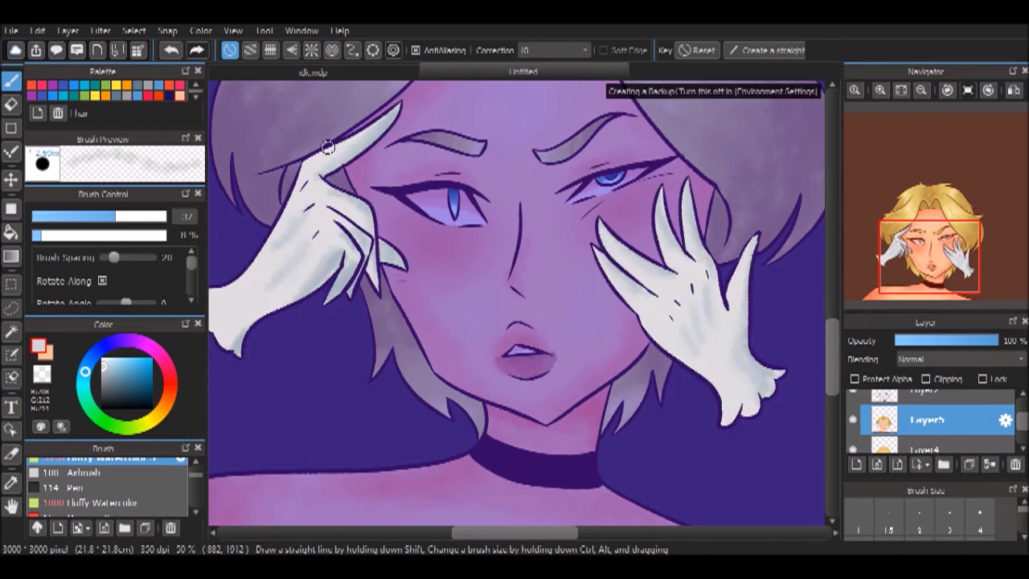
Brush white highlights onto both gloves at size 37 and 14% opacity
{"action": "left_click", "coordinate": [51, 235]}
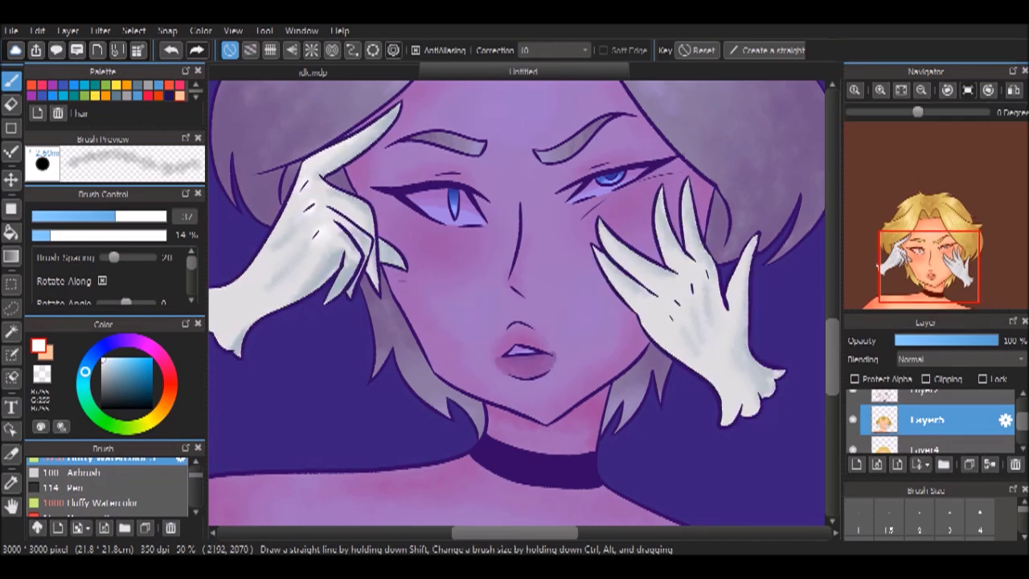
{"action": "left_click_drag", "start_coordinate": [321, 217], "coordinate": [433, 234]}
{"action": "mouse_move", "coordinate": [785, 317]}
{"action": "left_mouse_down"}
{"action": "mouse_move", "coordinate": [503, 310]}
{"action": "mouse_move", "coordinate": [483, 321]}
{"action": "mouse_move", "coordinate": [546, 361]}
{"action": "mouse_move", "coordinate": [506, 313]}
{"action": "mouse_move", "coordinate": [519, 291]}
{"action": "mouse_move", "coordinate": [506, 225]}
{"action": "mouse_move", "coordinate": [438, 265]}
{"action": "mouse_move", "coordinate": [498, 233]}
{"action": "mouse_move", "coordinate": [417, 252]}
{"action": "mouse_move", "coordinate": [563, 410]}
{"action": "mouse_move", "coordinate": [599, 394]}
{"action": "left_mouse_up"}
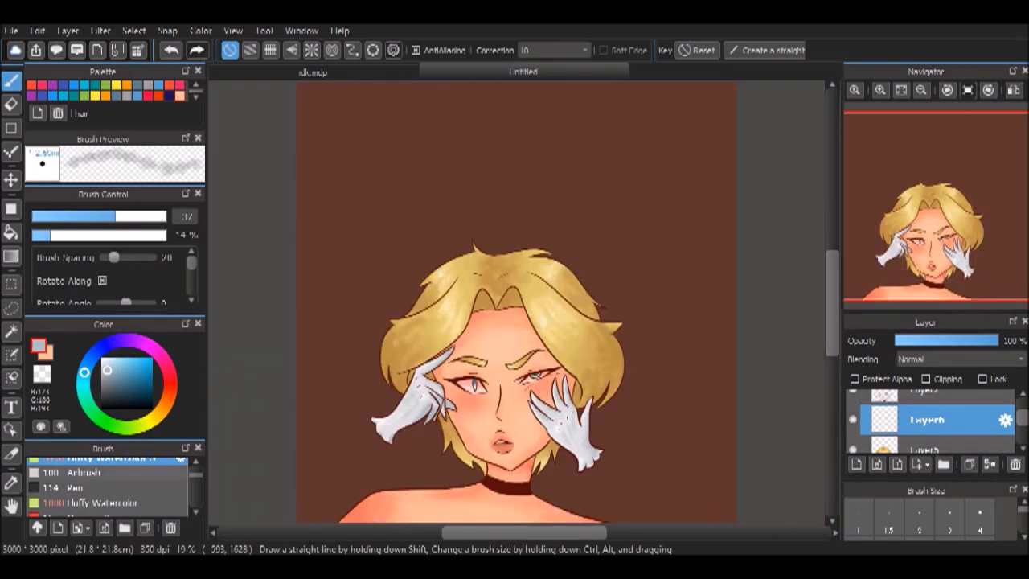
Switch to the Airbrush at size 1000 and 61% opacity with a saturated pink
{"action": "left_click", "coordinate": [81, 472]}
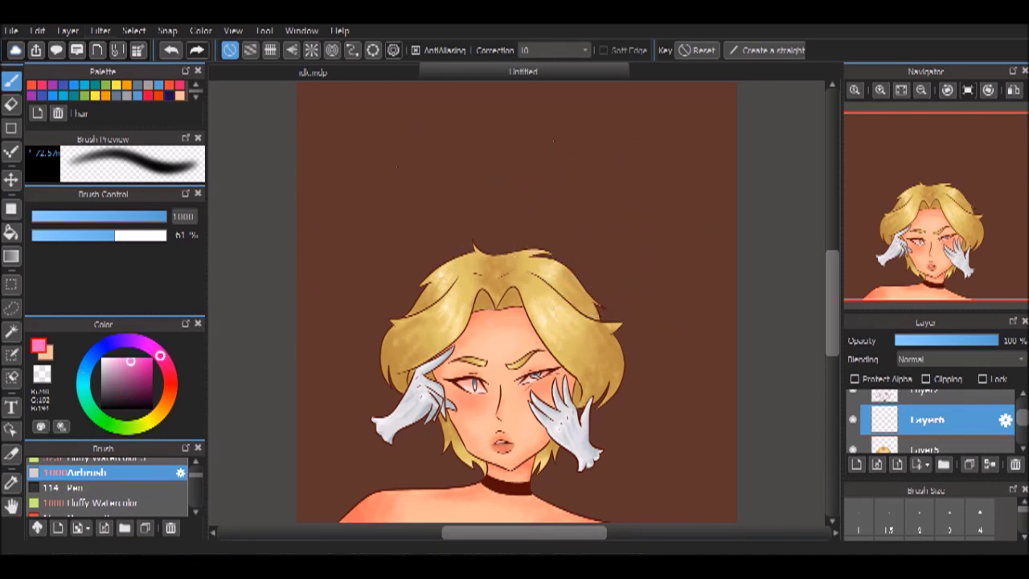
Select the painted figure from Layer5 and airbrush pink over most of the hair, face and one glove on Layer6
{"action": "left_click", "coordinate": [133, 31]}
{"action": "left_click", "coordinate": [161, 71]}
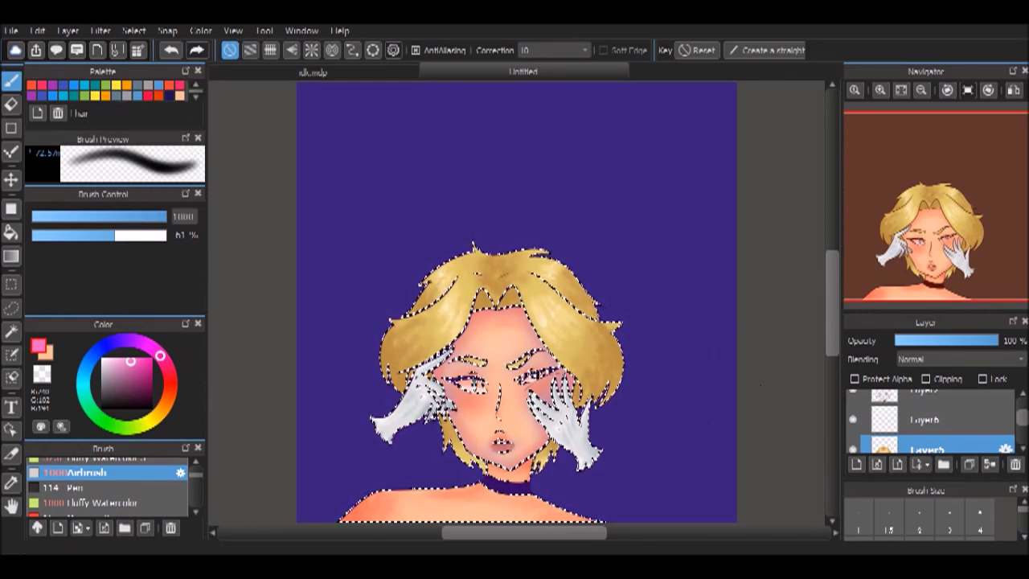
{"action": "left_click", "coordinate": [924, 419]}
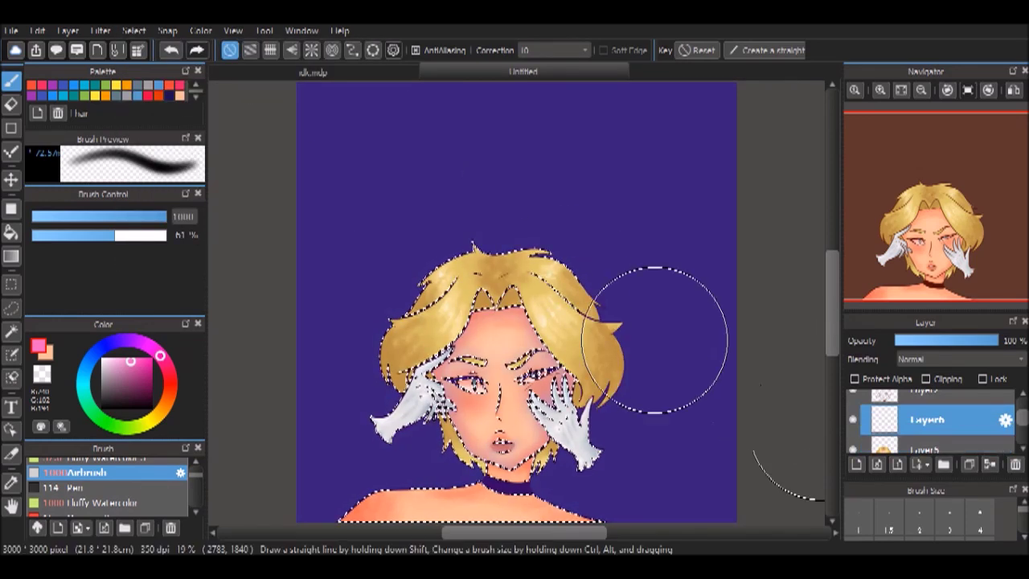
{"action": "mouse_move", "coordinate": [552, 223]}
{"action": "left_mouse_down"}
{"action": "mouse_move", "coordinate": [740, 402]}
{"action": "mouse_move", "coordinate": [683, 494]}
{"action": "mouse_move", "coordinate": [386, 354]}
{"action": "mouse_move", "coordinate": [563, 402]}
{"action": "left_mouse_up"}
Try a Gaussian Blur on the pink overlay, clear the selection, and try the blur again
{"action": "left_click", "coordinate": [99, 30]}
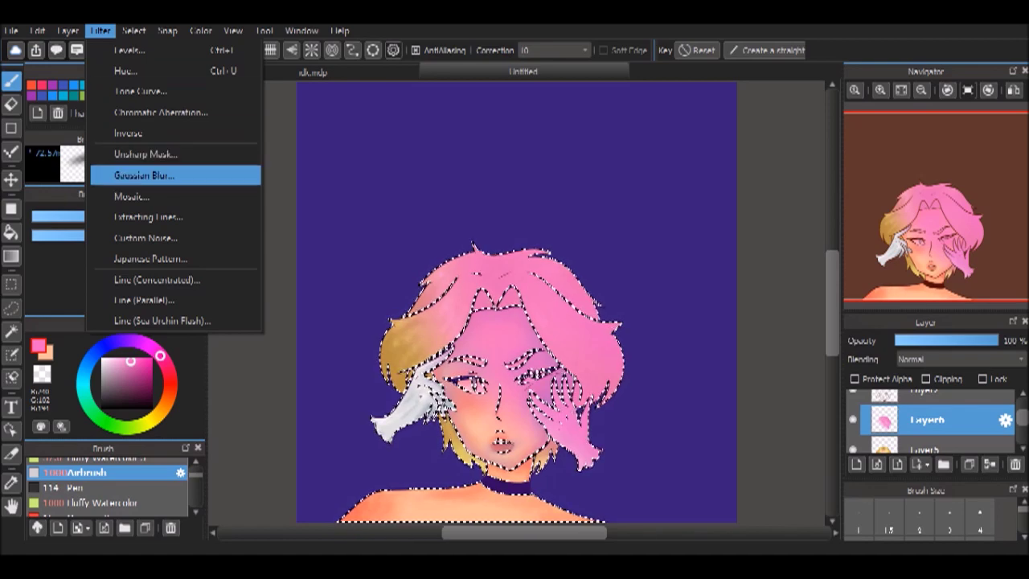
{"action": "left_click", "coordinate": [144, 174]}
{"action": "left_click", "coordinate": [683, 217]}
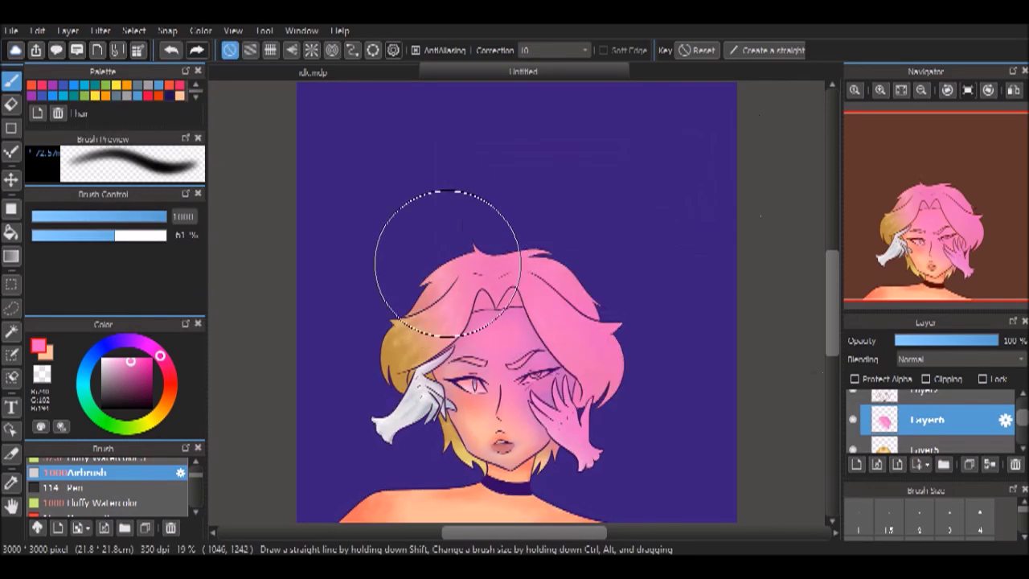
{"action": "left_click", "coordinate": [133, 30]}
{"action": "left_click", "coordinate": [151, 69]}
{"action": "left_click", "coordinate": [99, 31]}
{"action": "left_click", "coordinate": [144, 174]}
{"action": "left_click_drag", "start_coordinate": [647, 175], "coordinate": [656, 175]}
{"action": "left_click", "coordinate": [653, 217]}
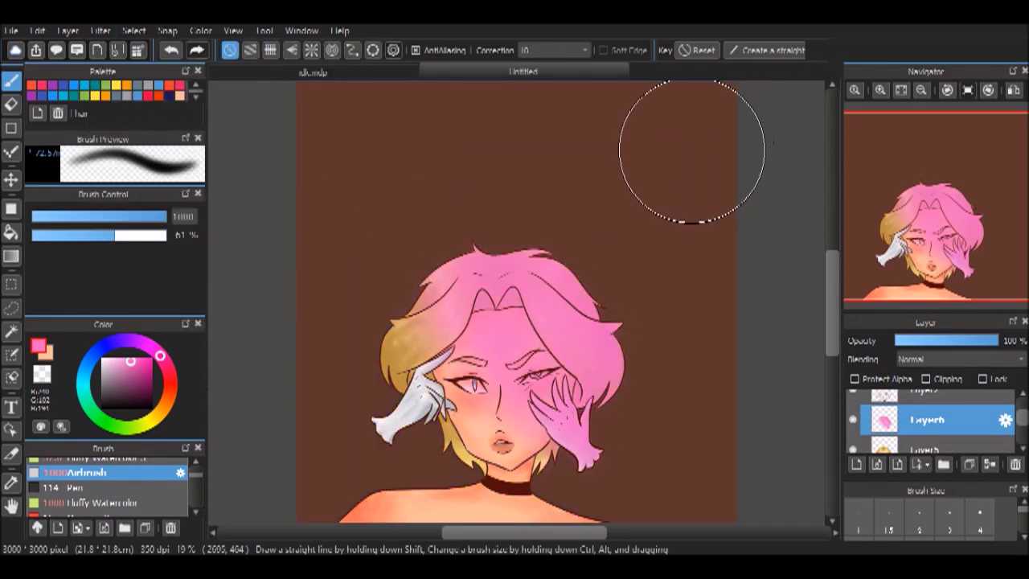
Undo the pink overlay and its blur attempts on Layer6
{"action": "key", "text": "ctrl+z"}
{"action": "key", "text": "ctrl+z"}
{"action": "key", "text": "ctrl+z"}
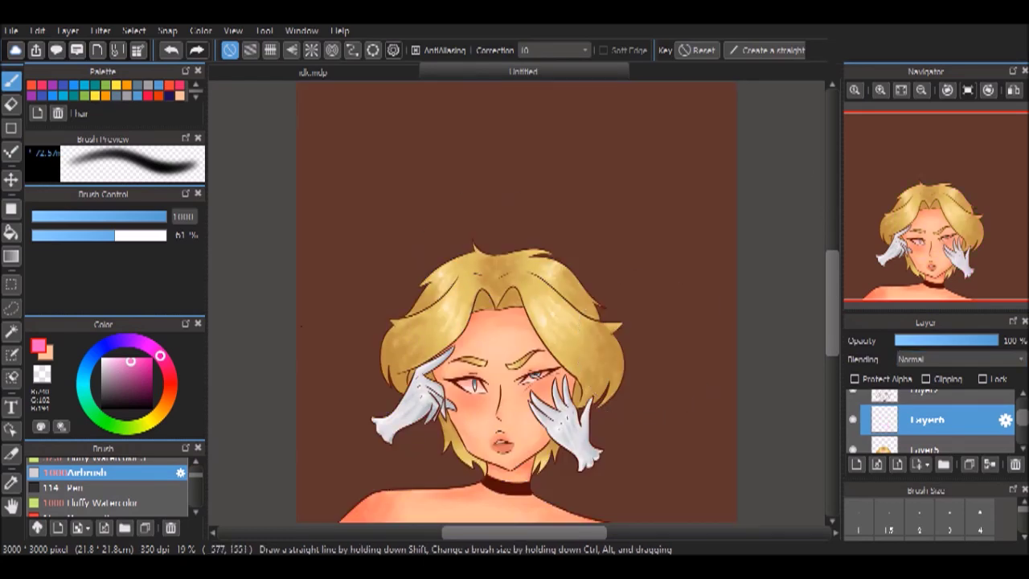
Airbrush a pale pink (R 255, G 184, B 231) glow on Layer6 over the upper hair and face, spilling onto the background
{"action": "mouse_move", "coordinate": [552, 206]}
{"action": "left_mouse_down"}
{"action": "mouse_move", "coordinate": [524, 264]}
{"action": "mouse_move", "coordinate": [528, 241]}
{"action": "mouse_move", "coordinate": [641, 407]}
{"action": "left_mouse_up"}
{"action": "key", "text": "ctrl+z"}
{"action": "key", "text": "ctrl+y"}
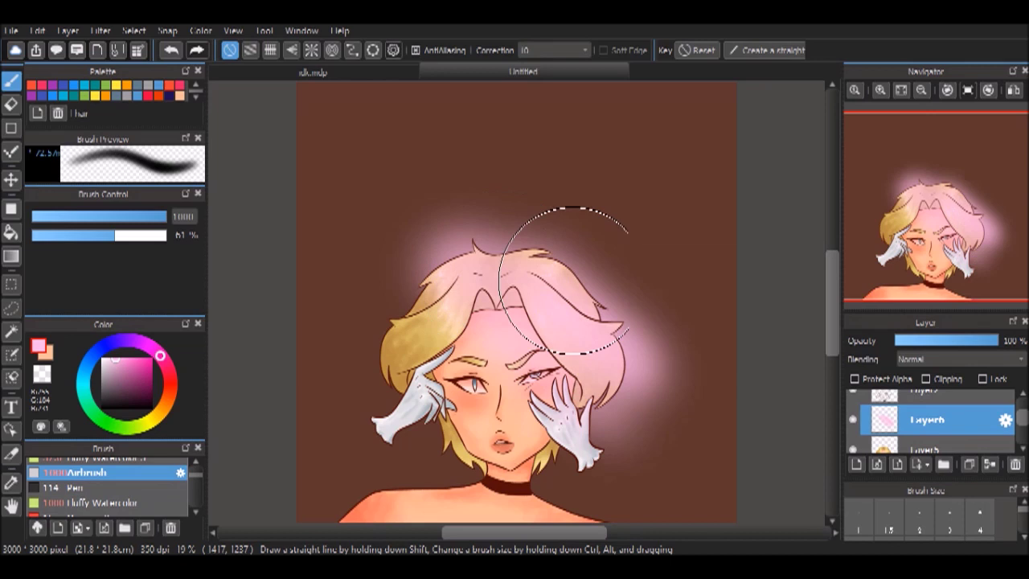
Try recoloring the pink glow on Layer6 with Hue 64 and Saturation 142%
{"action": "left_click", "coordinate": [99, 29]}
{"action": "left_click", "coordinate": [124, 71]}
{"action": "left_click_drag", "start_coordinate": [523, 249], "coordinate": [516, 90]}
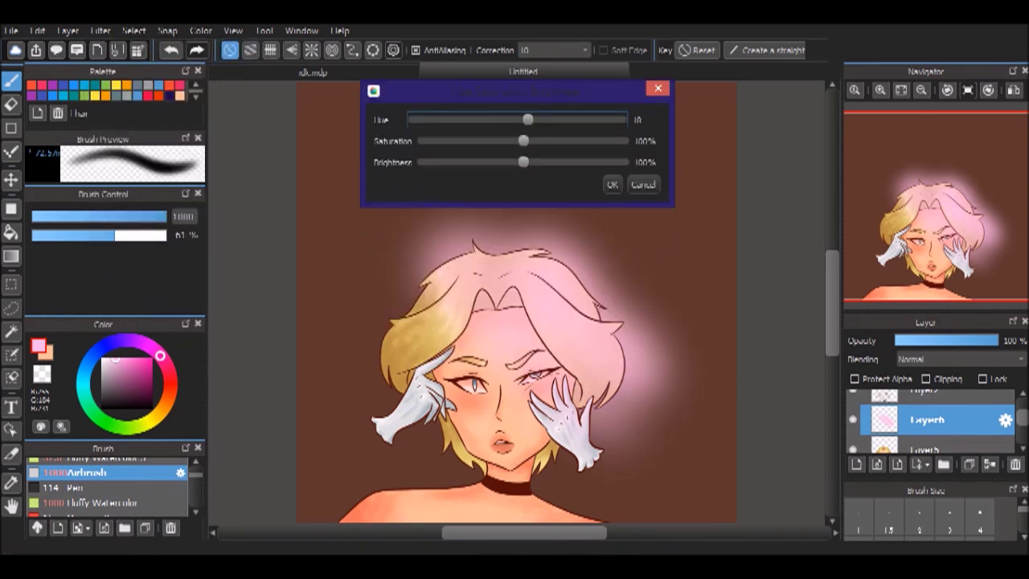
{"action": "left_click_drag", "start_coordinate": [524, 140], "coordinate": [546, 141]}
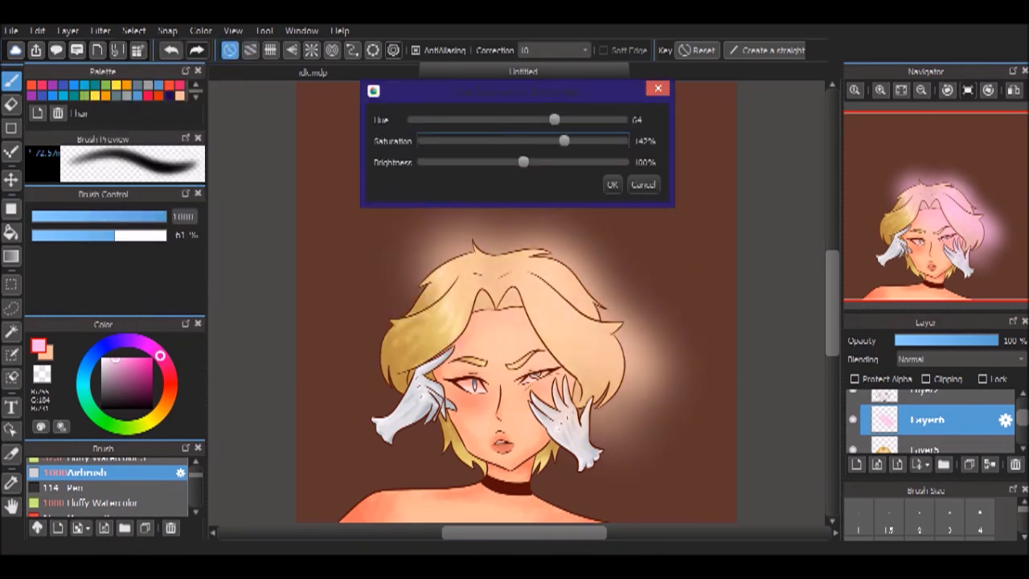
{"action": "left_click", "coordinate": [642, 184]}
Reduce the opacity of the Layer6 glow to 21% and delete the glow layer
{"action": "key", "text": "ctrl+z"}
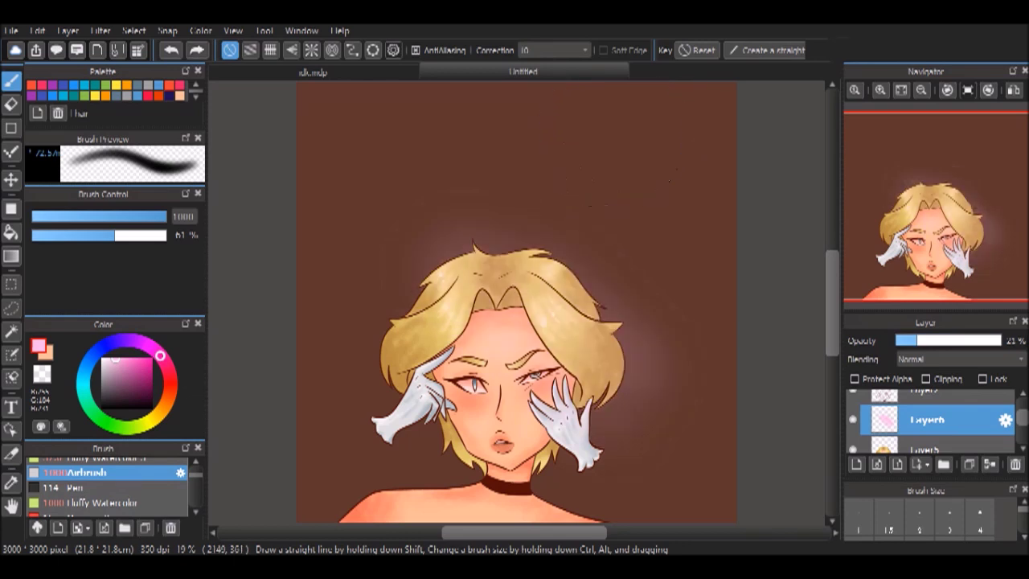
{"action": "scroll", "coordinate": [933, 418], "scroll_direction": "down", "scroll_amount": 1}
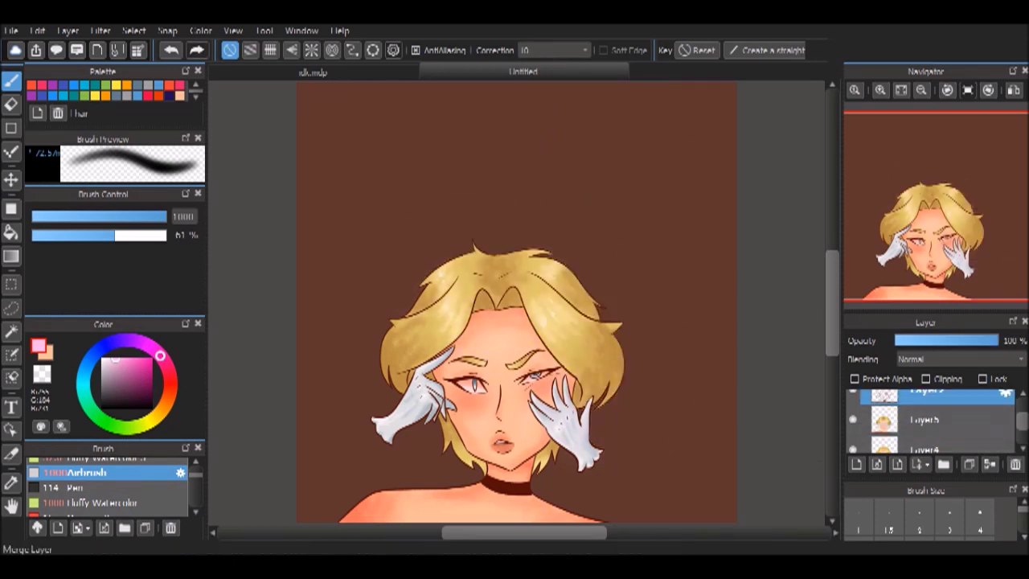
{"action": "left_click_drag", "start_coordinate": [933, 209], "coordinate": [942, 218]}
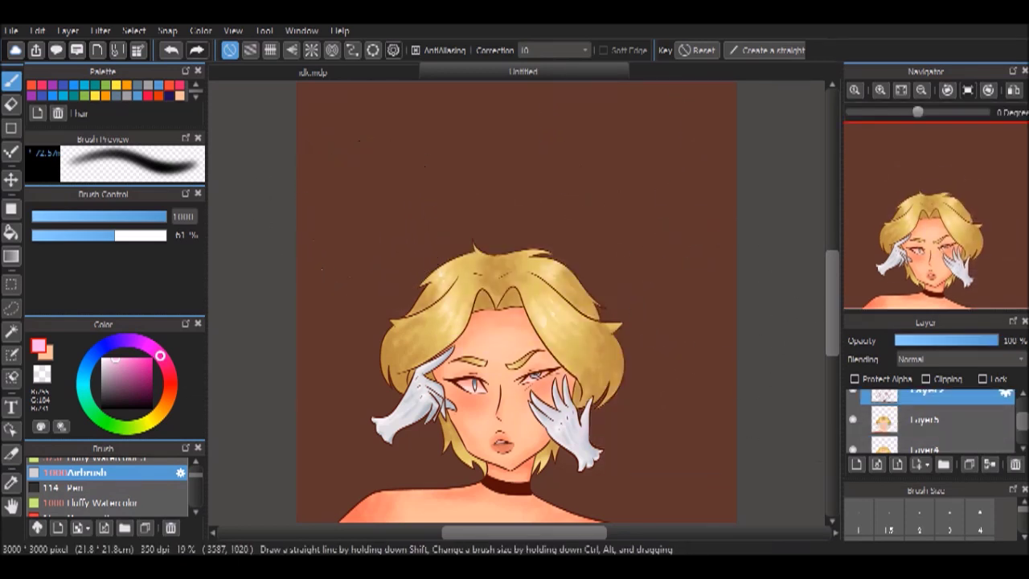
Show the pink tear under the eye on Layer3 and unlock that layer for editing
{"action": "scroll", "coordinate": [933, 419], "scroll_direction": "down", "scroll_amount": 2}
{"action": "left_click", "coordinate": [868, 404]}
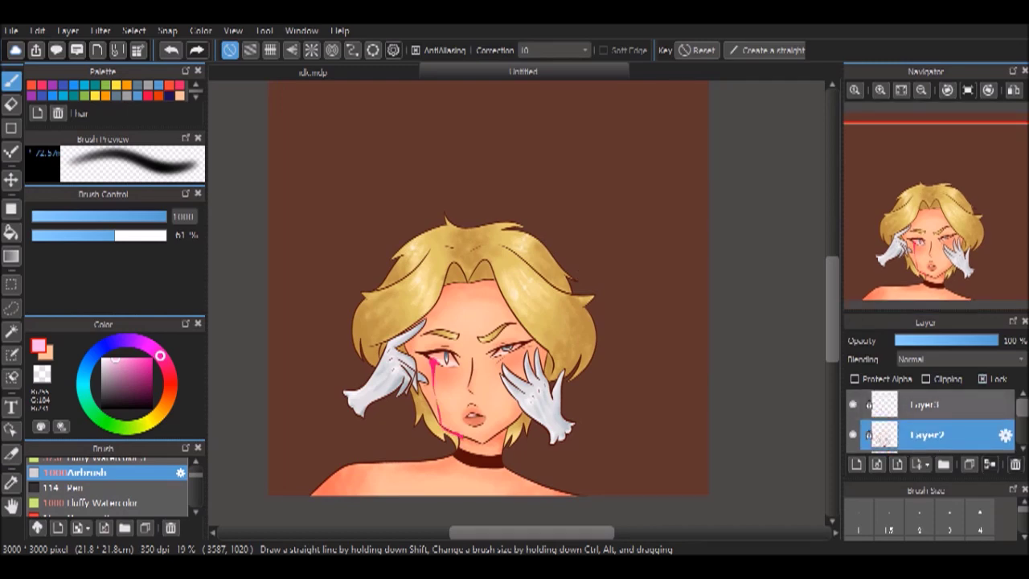
{"action": "left_click", "coordinate": [925, 405]}
{"action": "scroll", "coordinate": [522, 309], "scroll_direction": "up", "scroll_amount": 5}
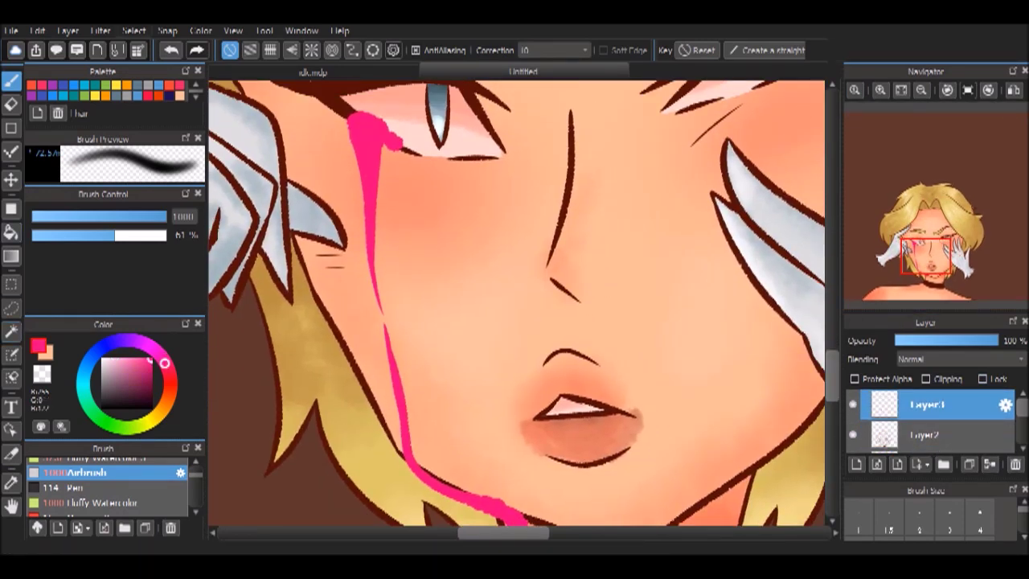
Recolor the tear on Layer3 with Hue -11, Saturation 200% and Brightness 200%
{"action": "left_click", "coordinate": [100, 30]}
{"action": "left_click", "coordinate": [137, 129]}
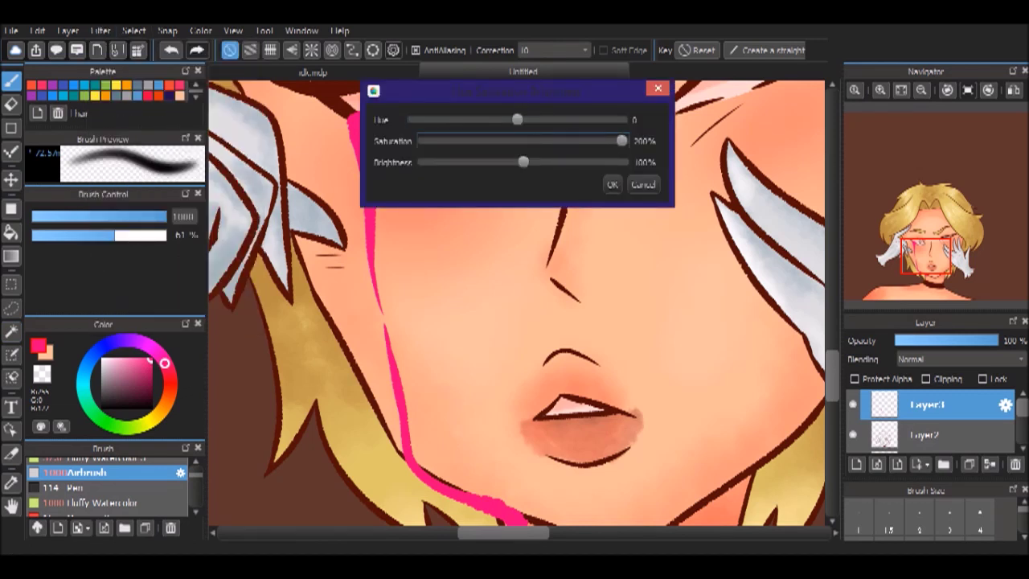
{"action": "mouse_move", "coordinate": [609, 161]}
{"action": "left_mouse_down"}
{"action": "mouse_move", "coordinate": [436, 162]}
{"action": "mouse_move", "coordinate": [622, 162]}
{"action": "left_mouse_up"}
{"action": "left_click_drag", "start_coordinate": [517, 119], "coordinate": [525, 119]}
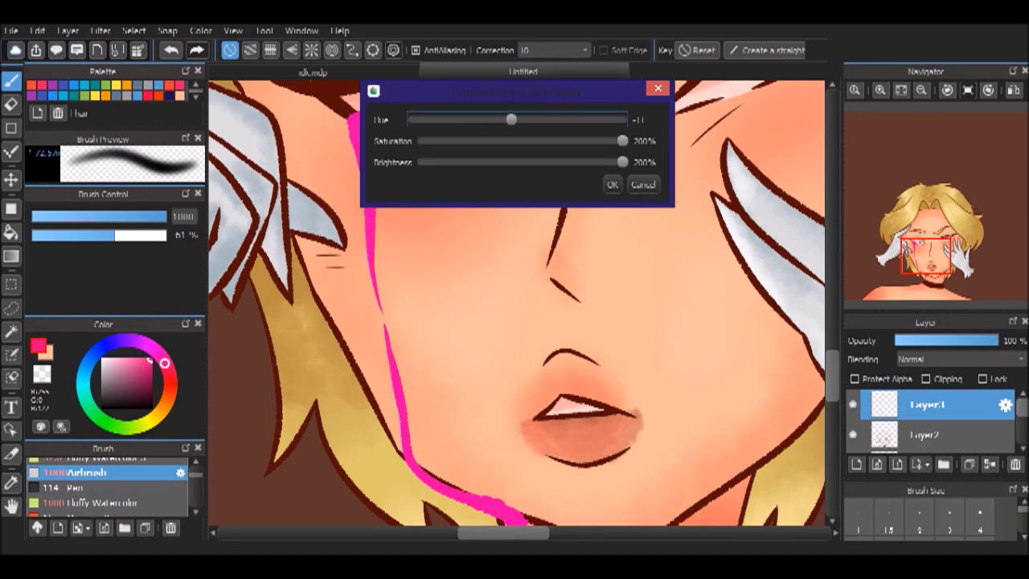
{"action": "left_click", "coordinate": [612, 184]}
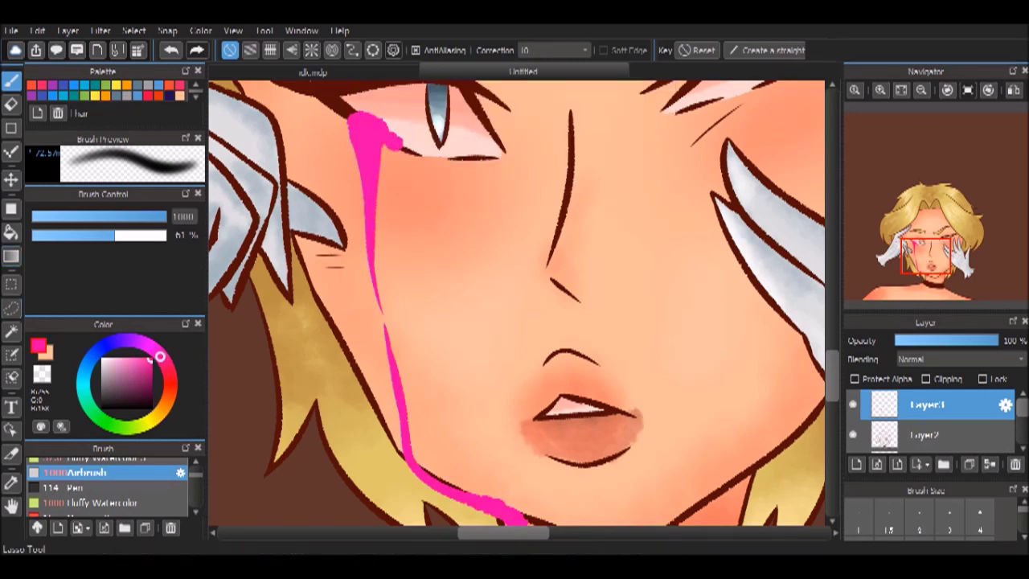
Select both segments of the pink tear with the Magic Wand tool
{"action": "left_click", "coordinate": [11, 331]}
{"action": "left_click", "coordinate": [372, 241]}
{"action": "left_click", "coordinate": [398, 402], "text": "shift"}
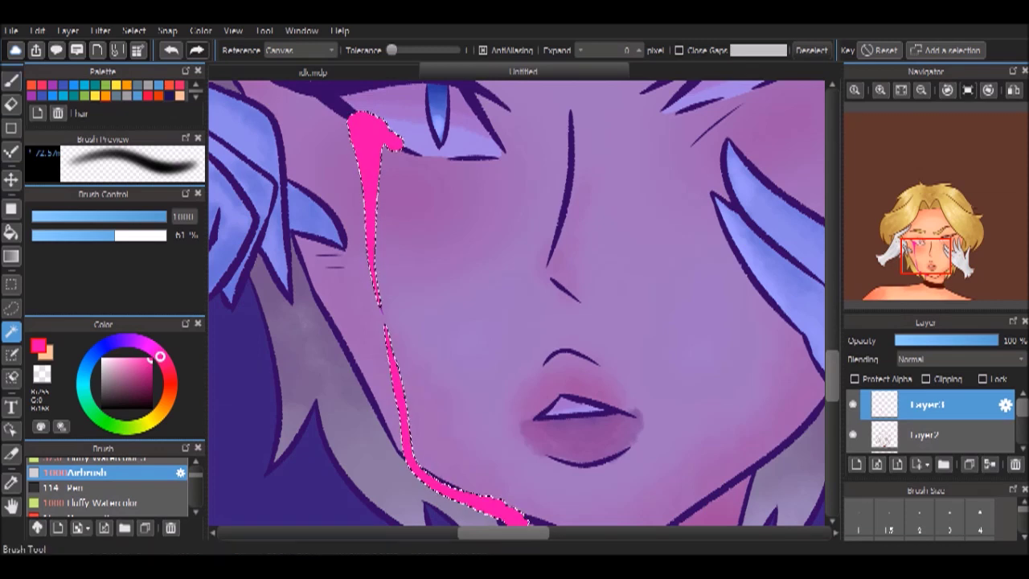
Paint a lighter pink highlight on the tear's upper blob with the Fluffy Watercolor brush at size 37 and 29% opacity
{"action": "left_click", "coordinate": [11, 80]}
{"action": "left_click", "coordinate": [88, 503]}
{"action": "left_click", "coordinate": [104, 515]}
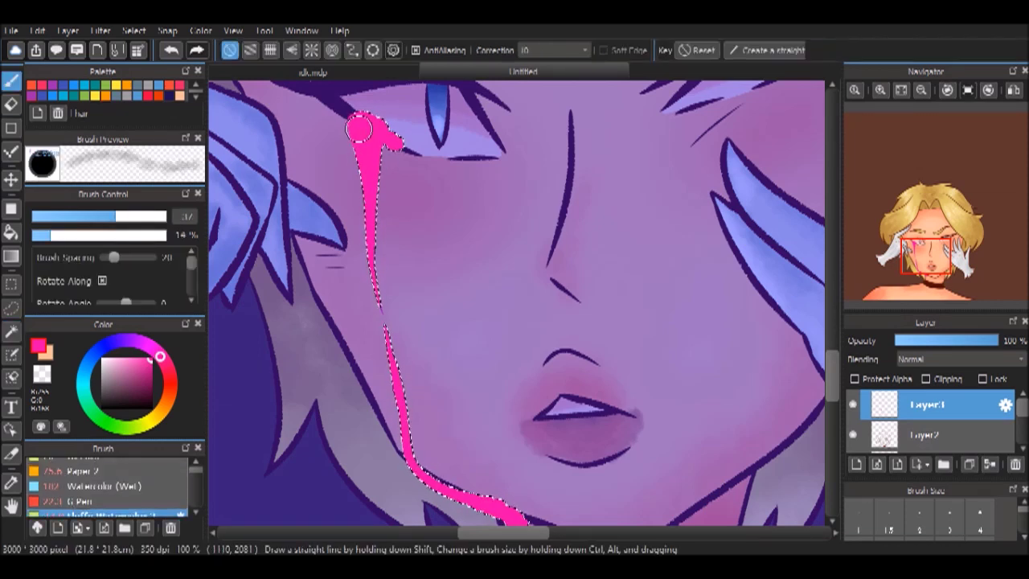
{"action": "left_click", "coordinate": [69, 234]}
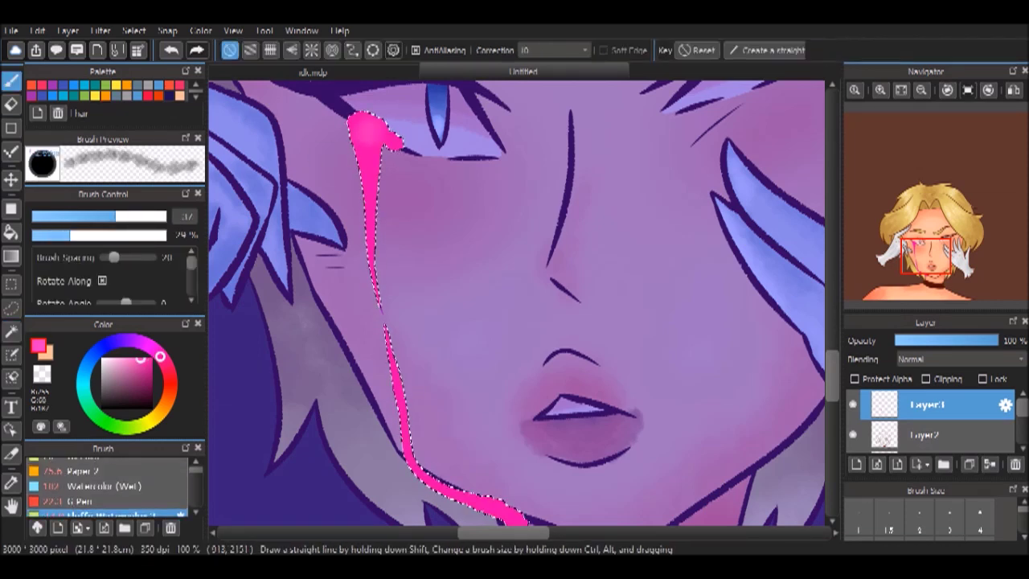
{"action": "left_click_drag", "start_coordinate": [389, 328], "coordinate": [329, 271]}
Add progressively paler pink highlights along the tear streak and its lower drip with brush size 19
{"action": "key", "text": "bracketleft"}
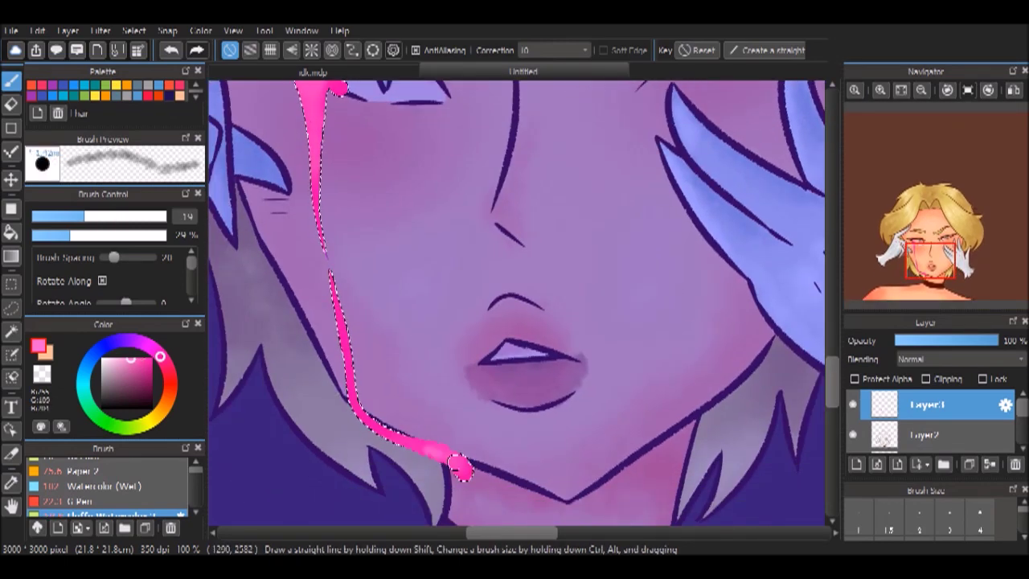
{"action": "left_click_drag", "start_coordinate": [319, 96], "coordinate": [351, 244]}
{"action": "mouse_move", "coordinate": [346, 225]}
{"action": "left_mouse_down"}
{"action": "mouse_move", "coordinate": [347, 309]}
{"action": "mouse_move", "coordinate": [342, 223]}
{"action": "left_mouse_up"}
{"action": "scroll", "coordinate": [371, 231], "scroll_direction": "down", "scroll_amount": 3}
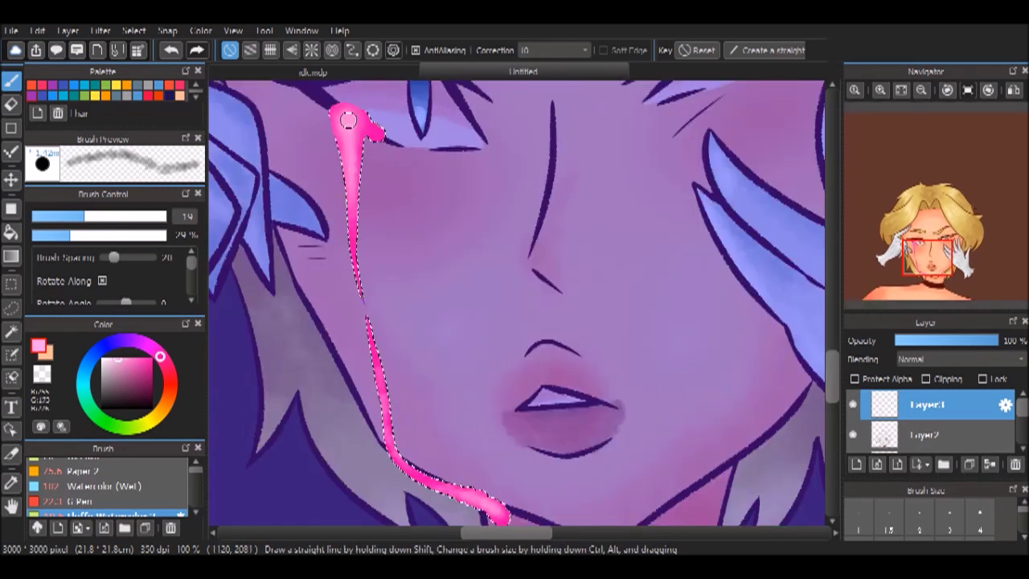
{"action": "left_click_drag", "start_coordinate": [360, 296], "coordinate": [348, 206]}
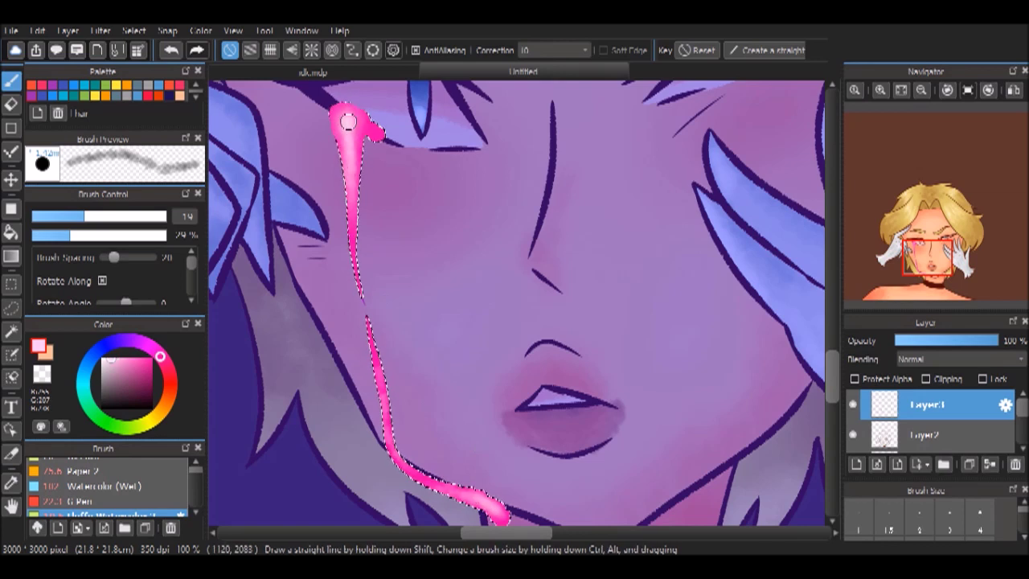
Touch up the tear with a darker pink sampled from its edge and clear the selection
{"action": "left_click", "coordinate": [383, 132], "text": "alt"}
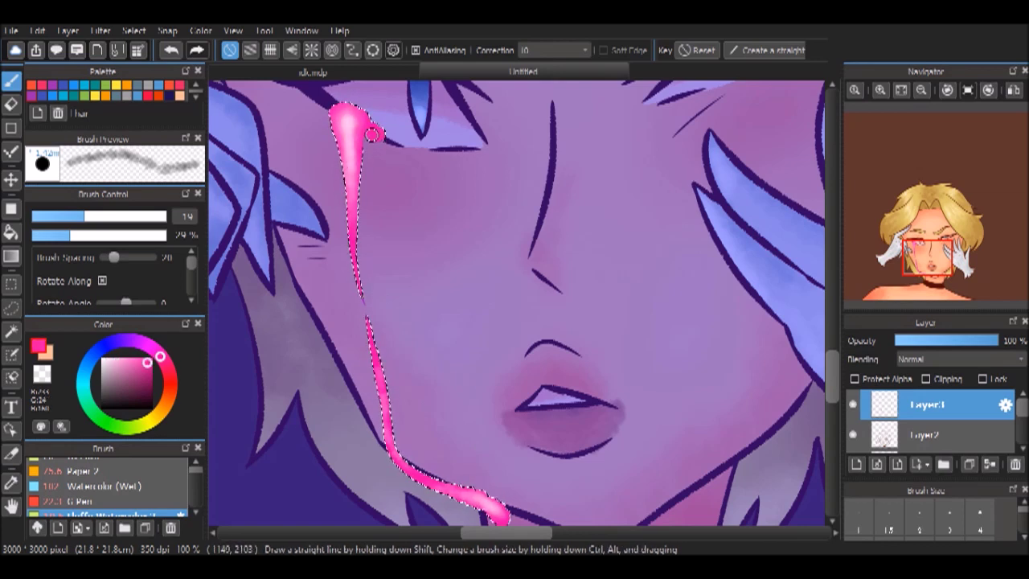
{"action": "left_click_drag", "start_coordinate": [362, 177], "coordinate": [332, 169]}
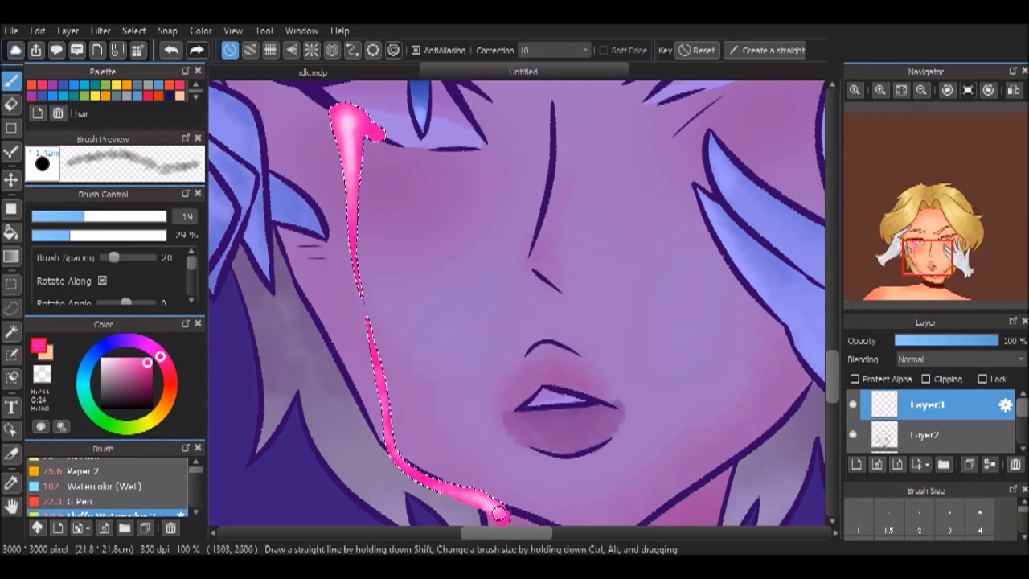
{"action": "scroll", "coordinate": [515, 303], "scroll_direction": "down", "scroll_amount": 1}
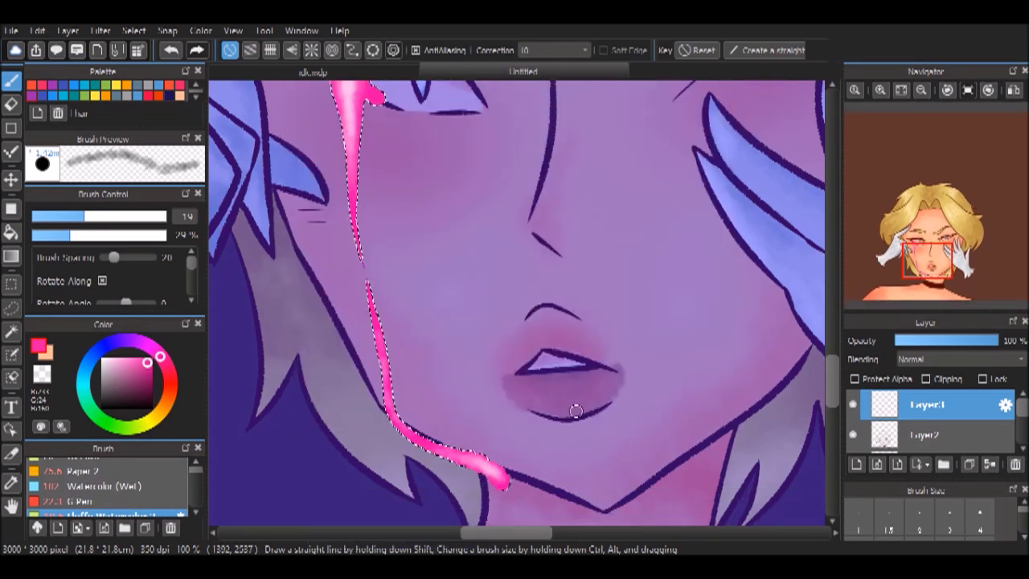
{"action": "key", "text": "ctrl+0"}
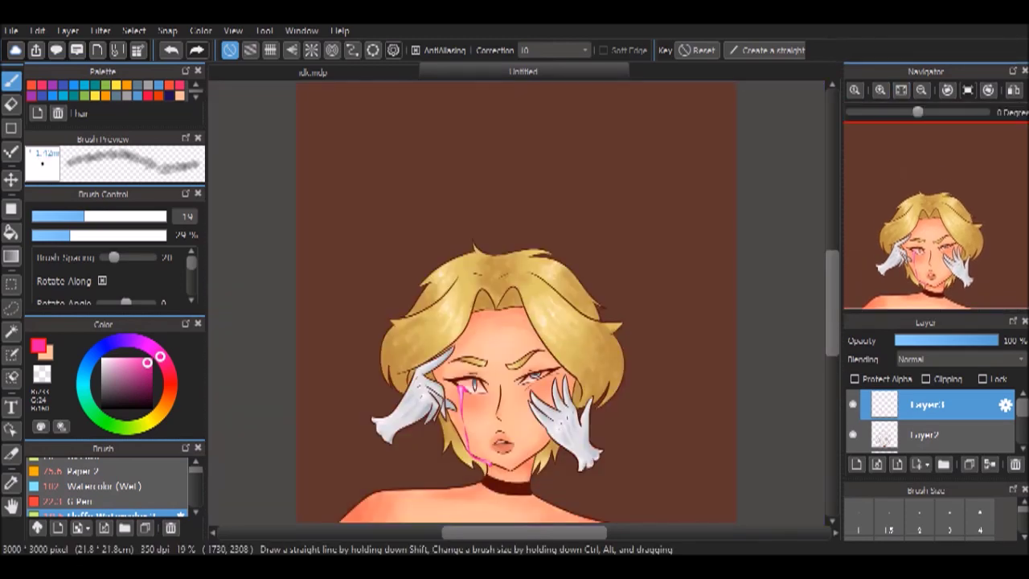
{"action": "scroll", "coordinate": [514, 302], "scroll_direction": "down", "scroll_amount": 2}
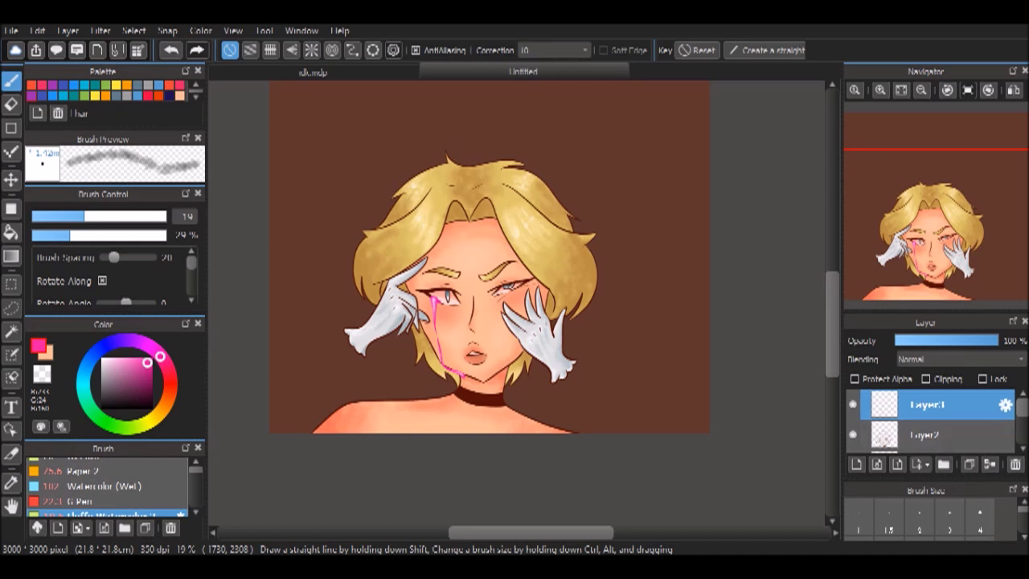
{"action": "scroll", "coordinate": [514, 303], "scroll_direction": "up", "scroll_amount": 2}
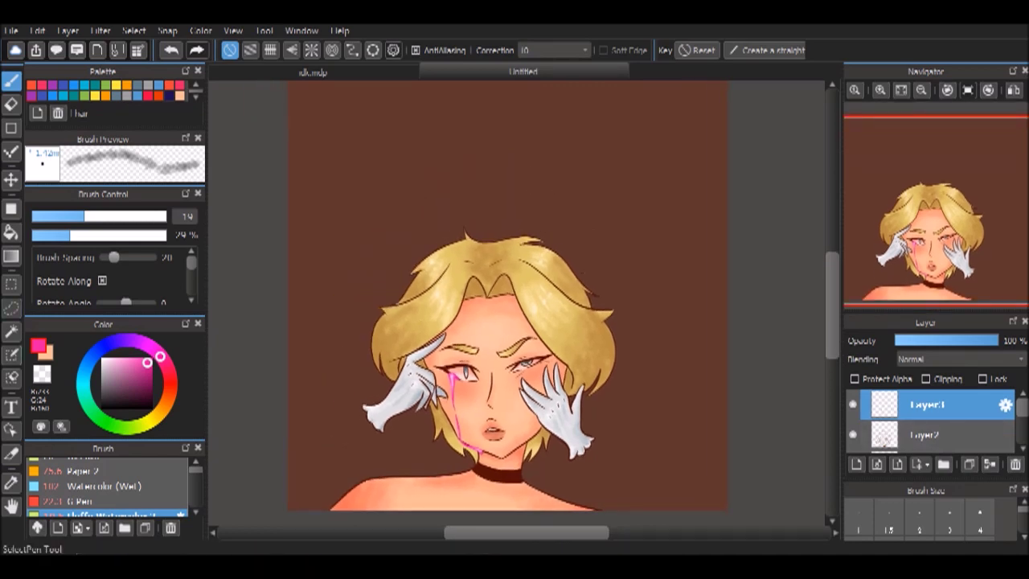
Move the line art on Layer2 and the base colors on Layer4 upward on the canvas
{"action": "key", "text": "v"}
{"action": "left_click", "coordinate": [925, 434]}
{"action": "left_click_drag", "start_coordinate": [563, 310], "coordinate": [579, 238]}
{"action": "scroll", "coordinate": [924, 418], "scroll_direction": "down", "scroll_amount": 1}
{"action": "left_click", "coordinate": [925, 440]}
{"action": "left_click_drag", "start_coordinate": [515, 338], "coordinate": [515, 265]}
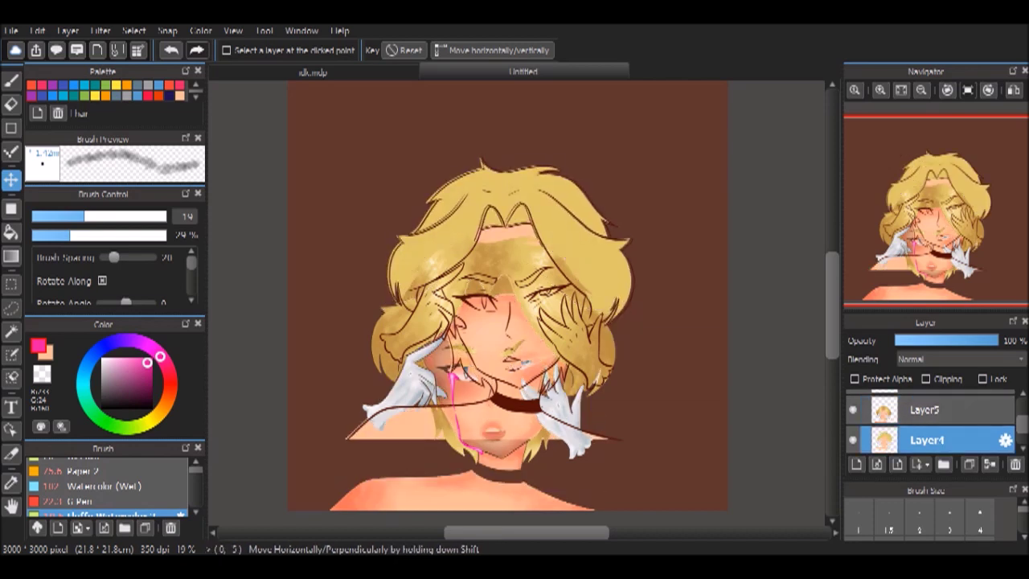
Move the Layer5 shading and the Layer3 tear up to line up with the moved figure
{"action": "left_click", "coordinate": [924, 409]}
{"action": "left_click_drag", "start_coordinate": [515, 402], "coordinate": [519, 338]}
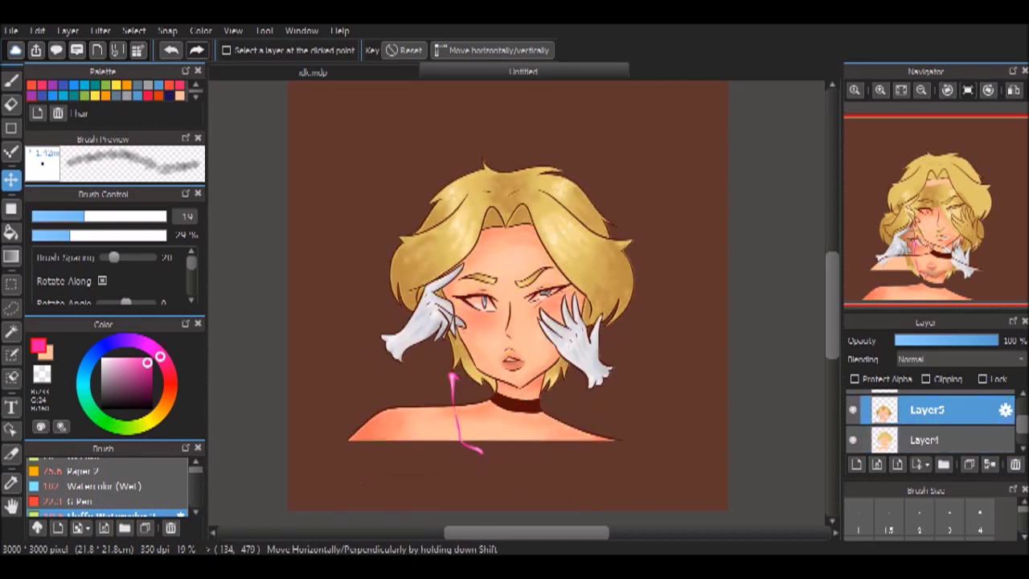
{"action": "scroll", "coordinate": [924, 418], "scroll_direction": "down", "scroll_amount": 1}
{"action": "left_click", "coordinate": [924, 402]}
{"action": "left_click_drag", "start_coordinate": [466, 410], "coordinate": [486, 342]}
{"action": "scroll", "coordinate": [498, 322], "scroll_direction": "up", "scroll_amount": 5}
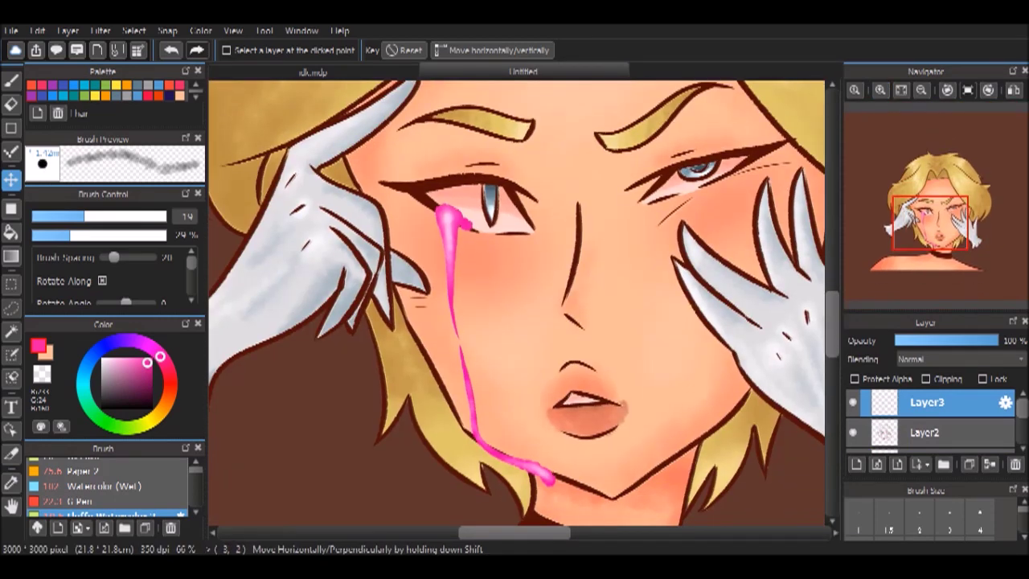
Nudge the Layer5 shading into alignment with the line art and undo the excess shift
{"action": "left_click", "coordinate": [925, 450]}
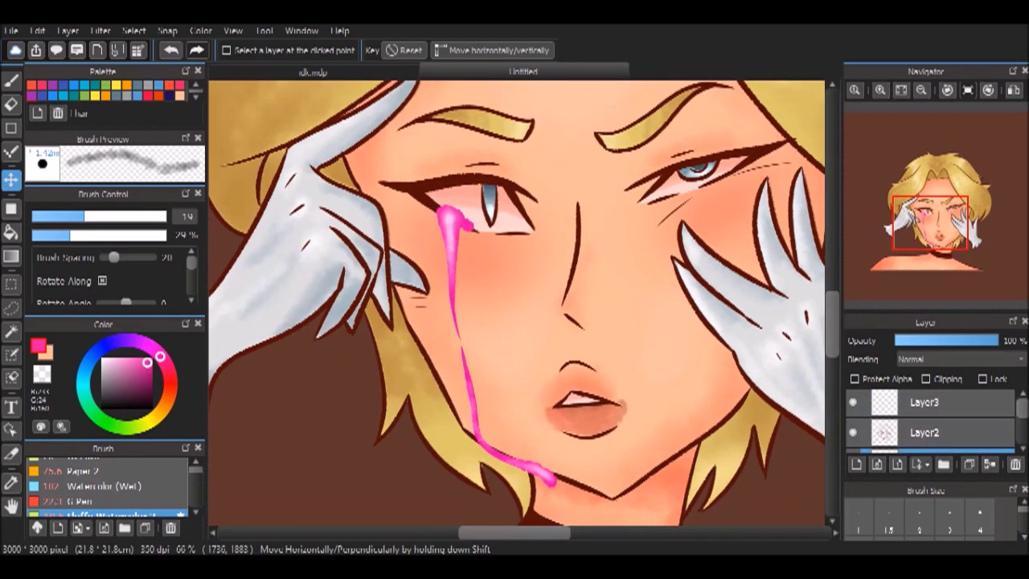
{"action": "left_click_drag", "start_coordinate": [563, 362], "coordinate": [570, 338]}
{"action": "scroll", "coordinate": [924, 418], "scroll_direction": "up", "scroll_amount": 1}
{"action": "left_click", "coordinate": [925, 437]}
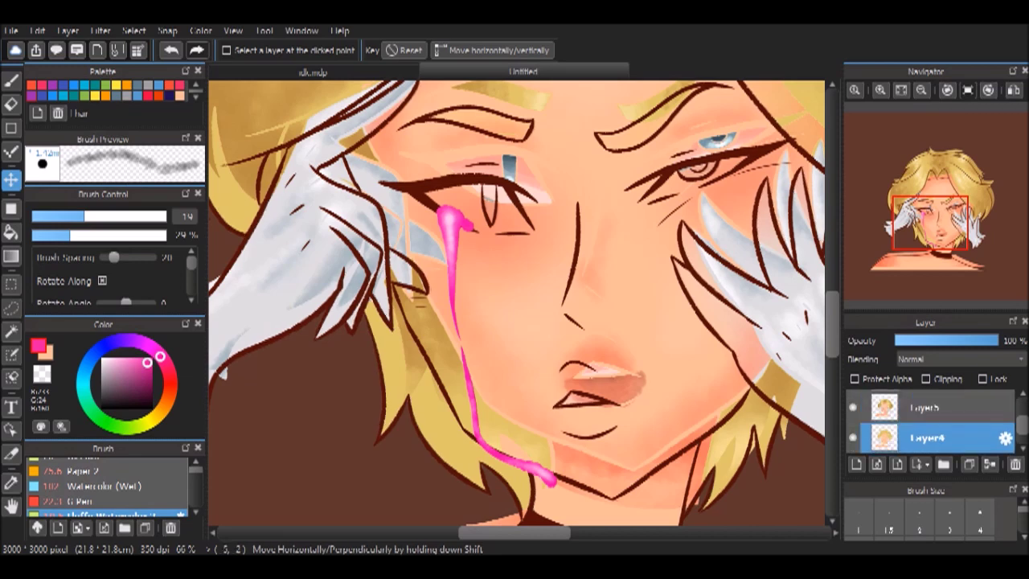
{"action": "key", "text": "ctrl+z"}
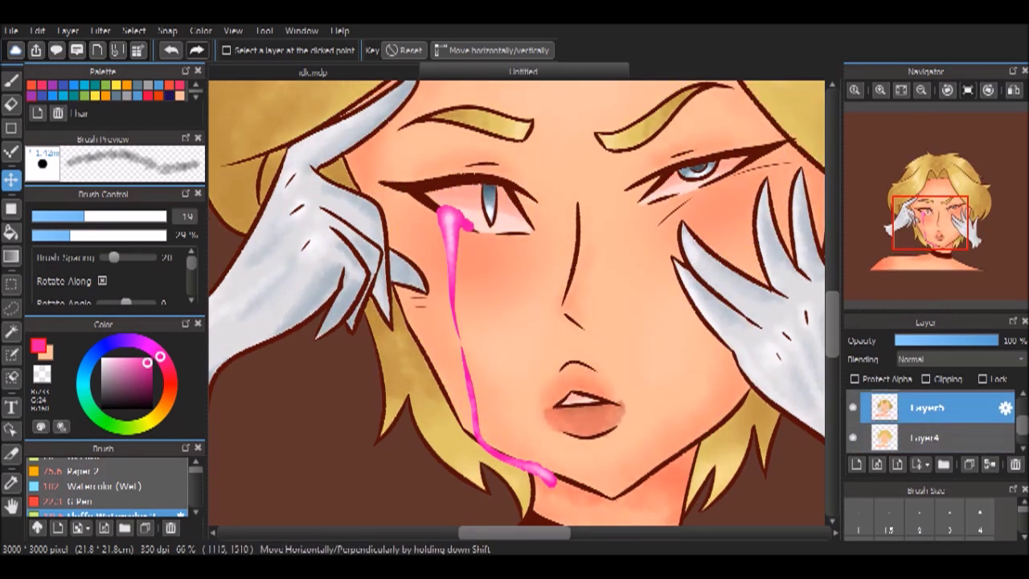
{"action": "scroll", "coordinate": [515, 306], "scroll_direction": "down", "scroll_amount": 5}
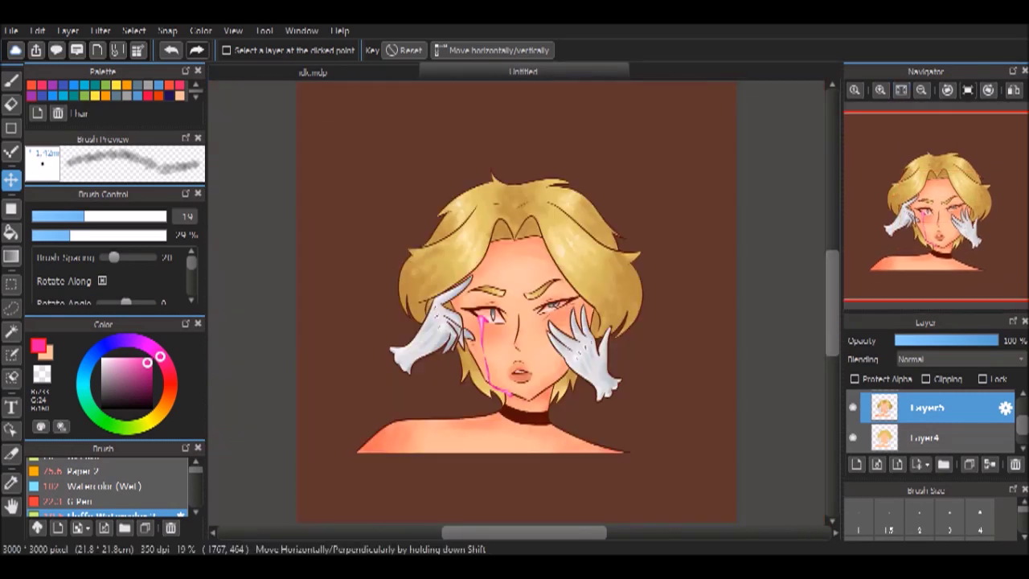
Crop the canvas height to 2300 px, anchored at the center
{"action": "left_click", "coordinate": [36, 31]}
{"action": "left_click", "coordinate": [48, 257]}
{"action": "type", "text": "2500"}
{"action": "key", "text": "BackSpace"}
{"action": "key", "text": "BackSpace"}
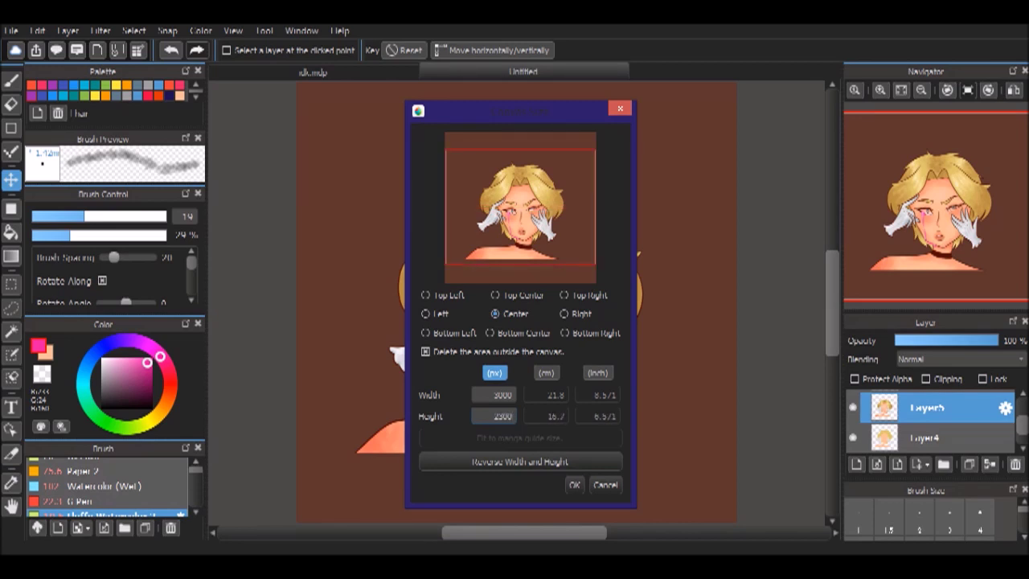
{"action": "left_click", "coordinate": [574, 484]}
{"action": "scroll", "coordinate": [932, 420], "scroll_direction": "down", "scroll_amount": 1}
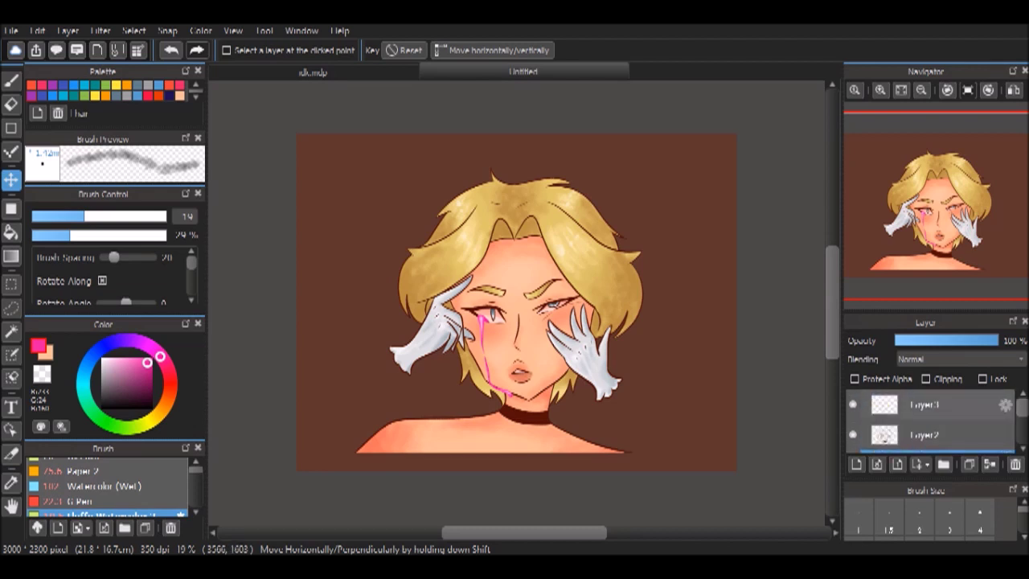
Add a new layer above Layer3, select the entire canvas, and contract the selection by 20 px
{"action": "left_click", "coordinate": [857, 464]}
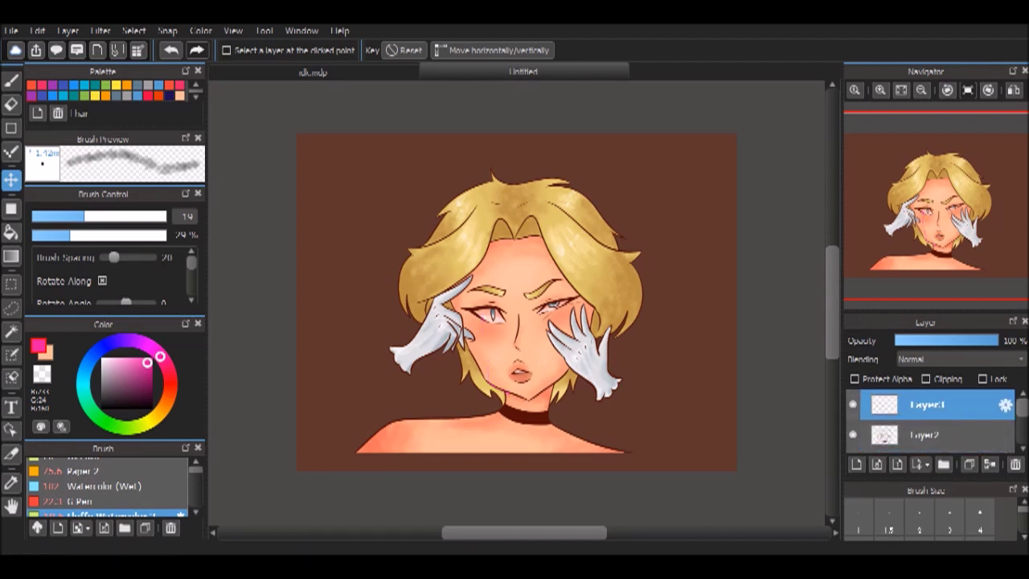
{"action": "left_click", "coordinate": [134, 30]}
{"action": "left_click", "coordinate": [149, 51]}
{"action": "left_click", "coordinate": [134, 31]}
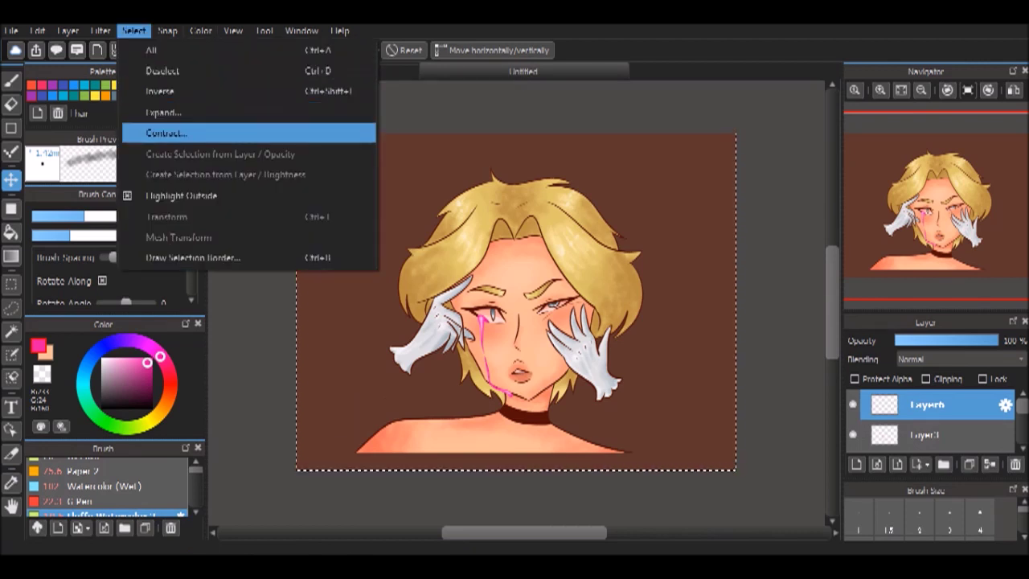
{"action": "left_click", "coordinate": [152, 131]}
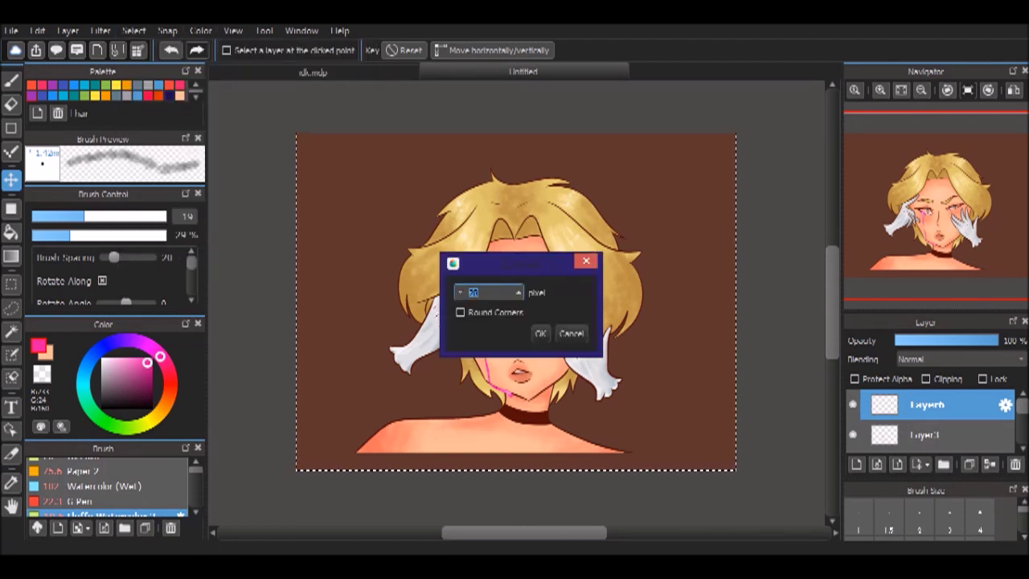
{"action": "key", "text": "Return"}
Contract the canvas selection by a further 70 px to widen the border area
{"action": "left_click", "coordinate": [134, 31]}
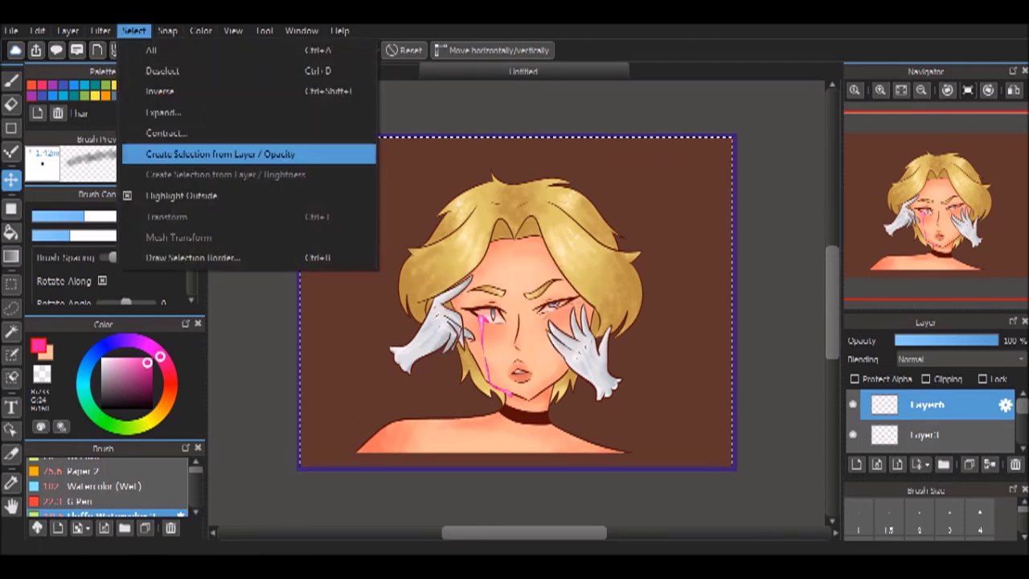
{"action": "left_click", "coordinate": [152, 132]}
{"action": "type", "text": "70"}
{"action": "key", "text": "Return"}
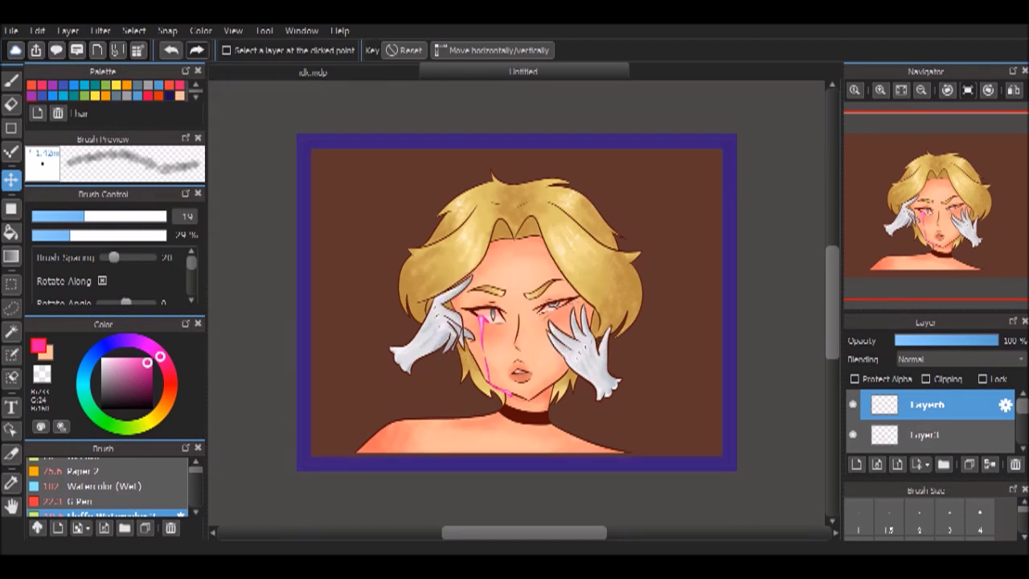
Try contracting the selection by another 70 px for a wider border
{"action": "left_click", "coordinate": [133, 31]}
{"action": "left_click", "coordinate": [152, 131]}
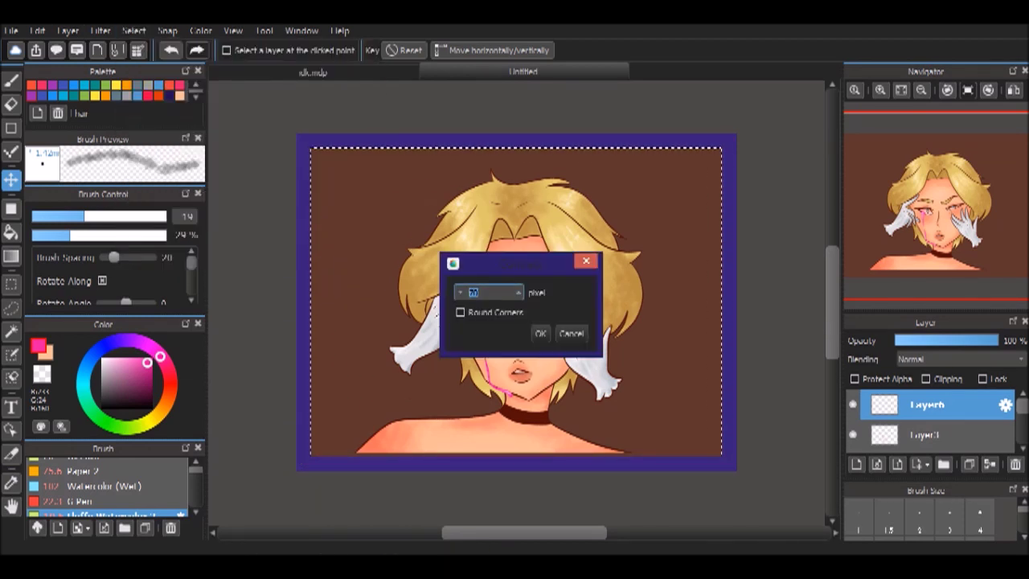
{"action": "key", "text": "Return"}
{"action": "left_click", "coordinate": [133, 31]}
{"action": "left_click", "coordinate": [153, 132]}
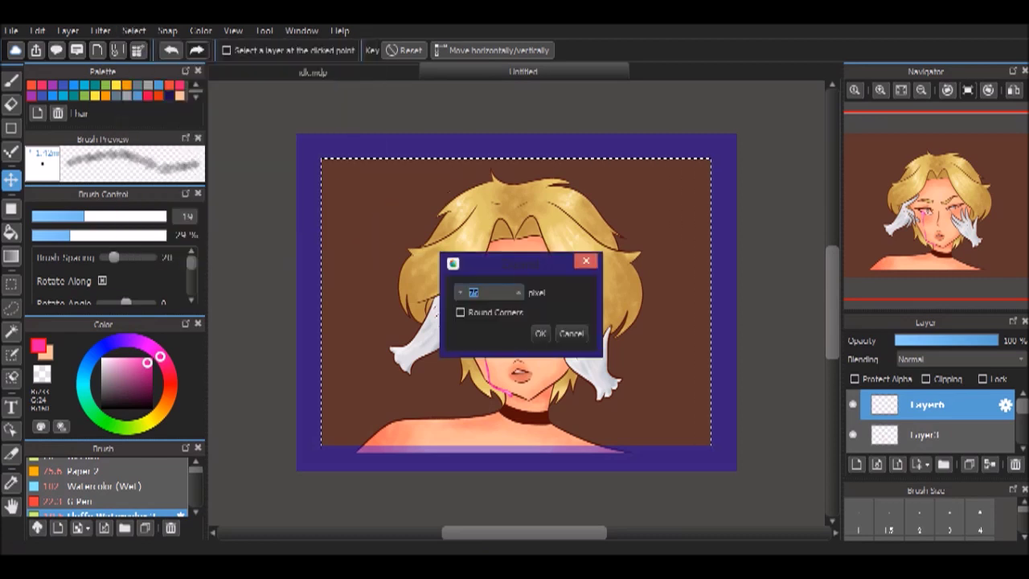
{"action": "key", "text": "Return"}
Contract the selection three more times by 10 px each to fine-tune the border width
{"action": "left_click", "coordinate": [133, 30]}
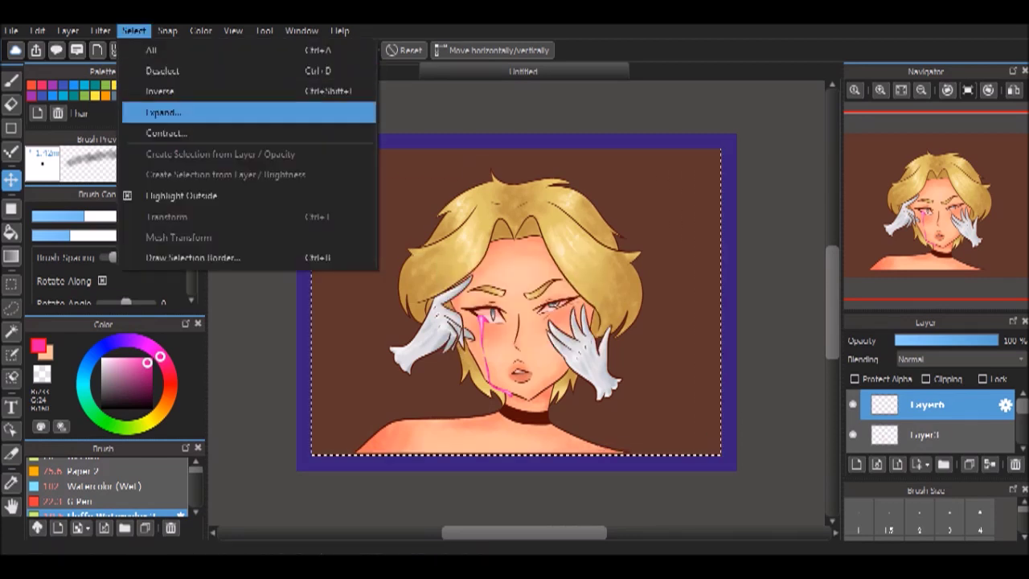
{"action": "left_click", "coordinate": [152, 111]}
{"action": "key", "text": "Return"}
{"action": "left_click", "coordinate": [134, 30]}
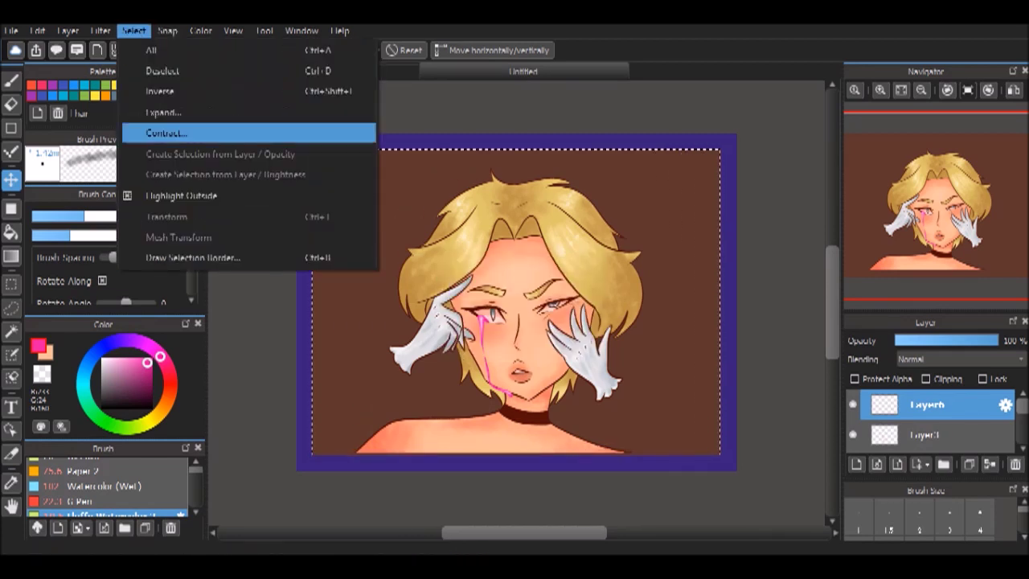
{"action": "left_click", "coordinate": [153, 131]}
{"action": "key", "text": "Return"}
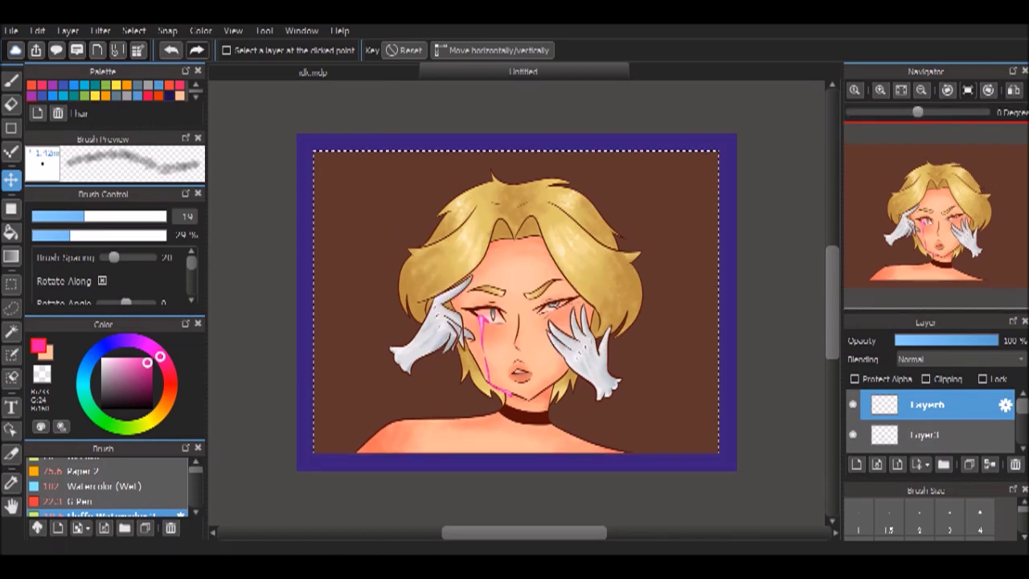
{"action": "scroll", "coordinate": [515, 305], "scroll_direction": "up", "scroll_amount": 5}
{"action": "left_click", "coordinate": [133, 30]}
{"action": "left_click", "coordinate": [152, 131]}
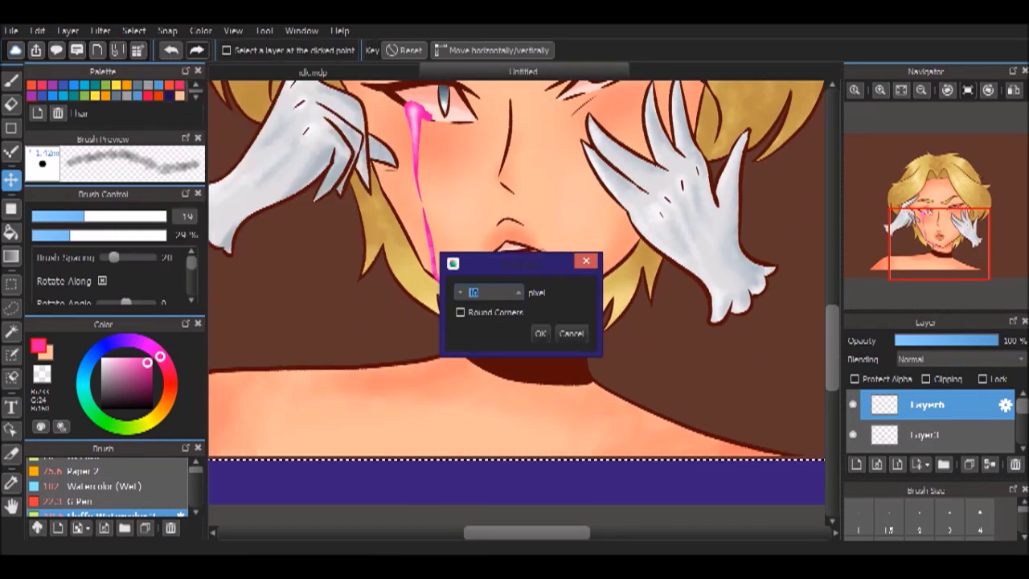
{"action": "key", "text": "Return"}
{"action": "scroll", "coordinate": [515, 306], "scroll_direction": "down", "scroll_amount": 5}
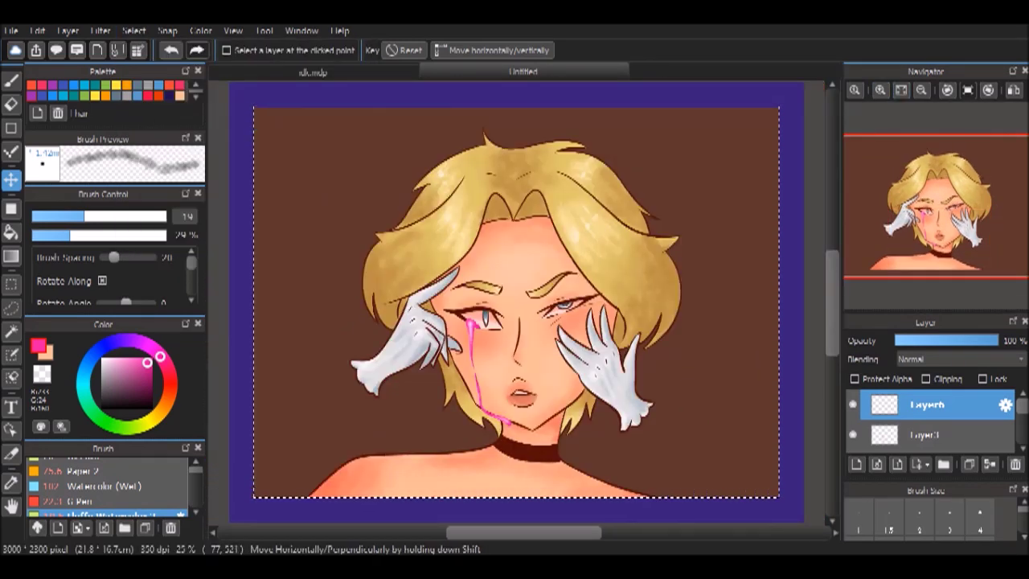
Invert the selection, fill the outer border with black on Layer6, and clear the selection
{"action": "left_click", "coordinate": [134, 30]}
{"action": "left_click", "coordinate": [156, 89]}
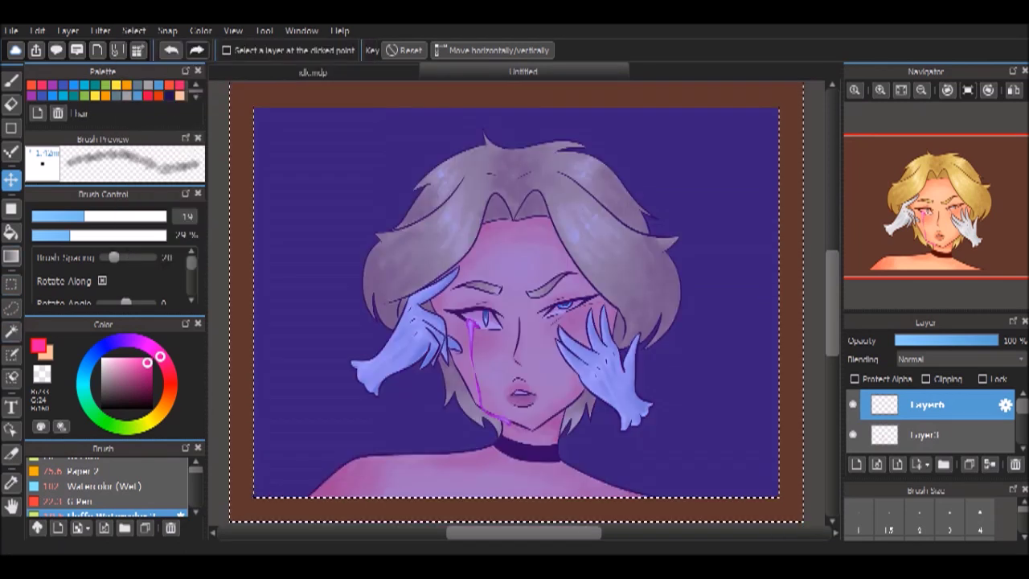
{"action": "left_click", "coordinate": [102, 405]}
{"action": "left_click", "coordinate": [11, 232]}
{"action": "left_click", "coordinate": [238, 189]}
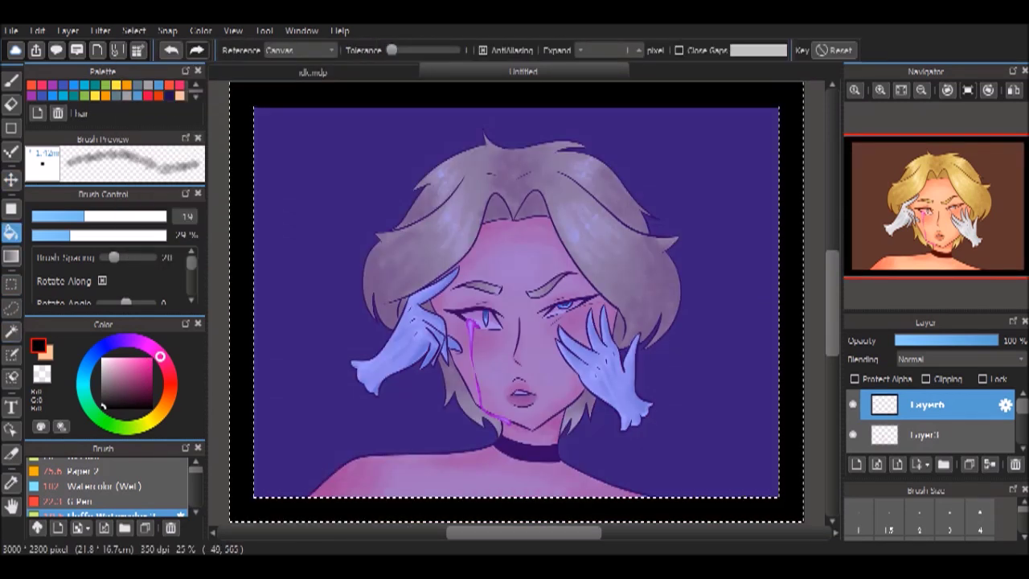
{"action": "mouse_move", "coordinate": [880, 89]}
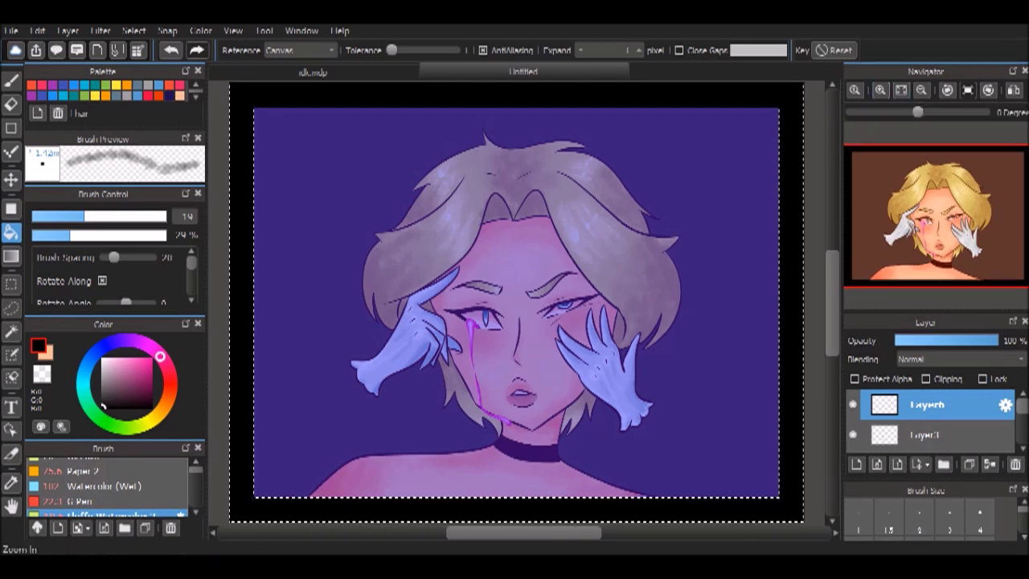
{"action": "key", "text": "ctrl+d"}
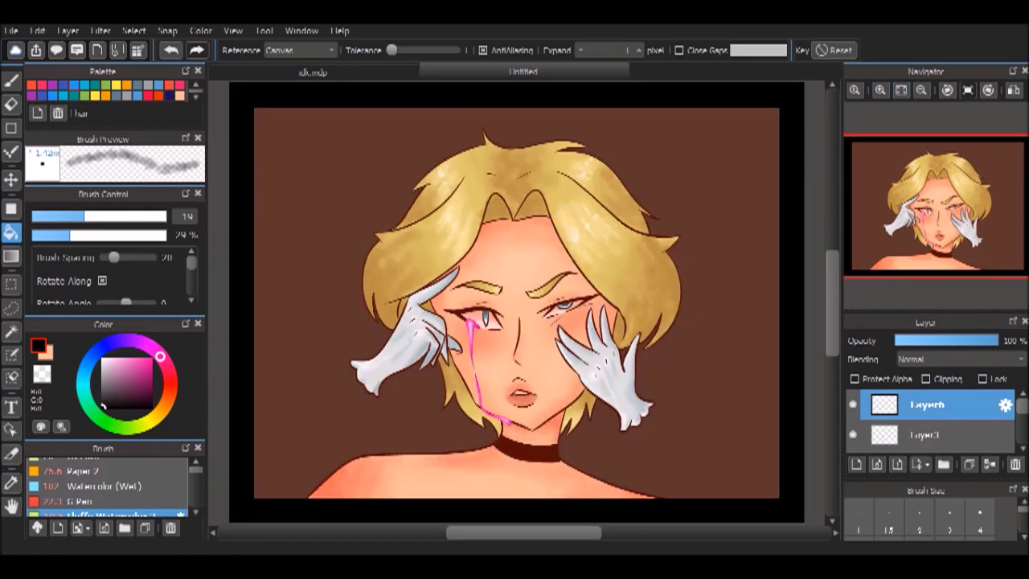
Draw a black L-shaped mark inside the frame's top-left corner from a vertical rectangle about 19 px wide and a horizontal one about 22 px high
{"action": "key", "text": "b"}
{"action": "scroll", "coordinate": [314, 96], "scroll_direction": "up", "scroll_amount": 5}
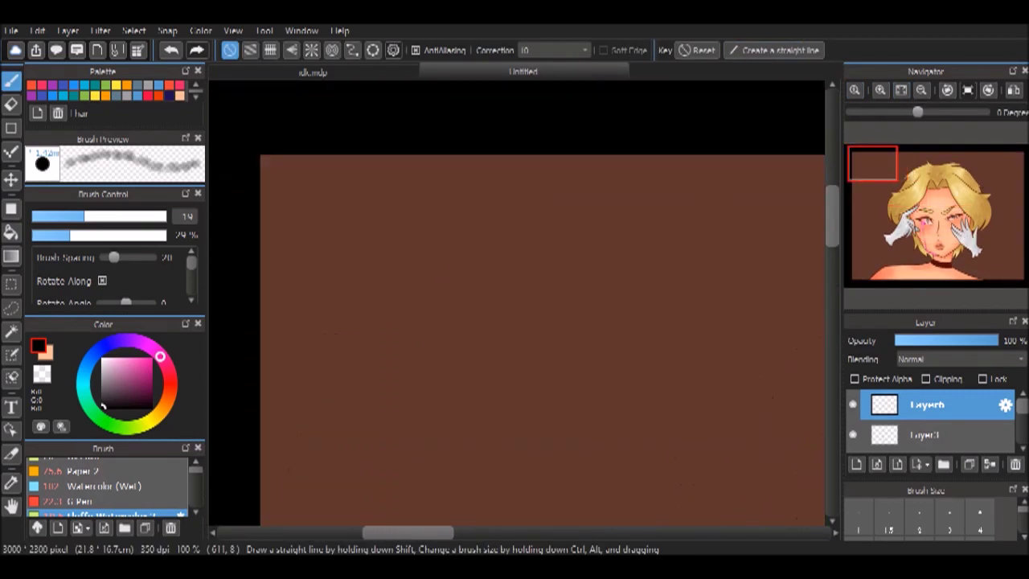
{"action": "left_click_drag", "start_coordinate": [327, 179], "coordinate": [327, 259]}
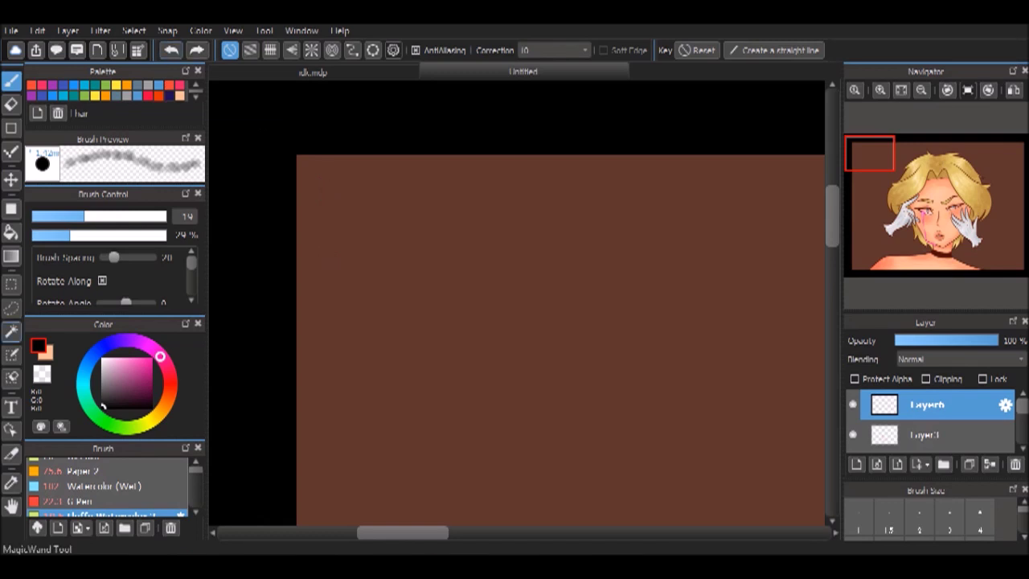
{"action": "left_click", "coordinate": [11, 208]}
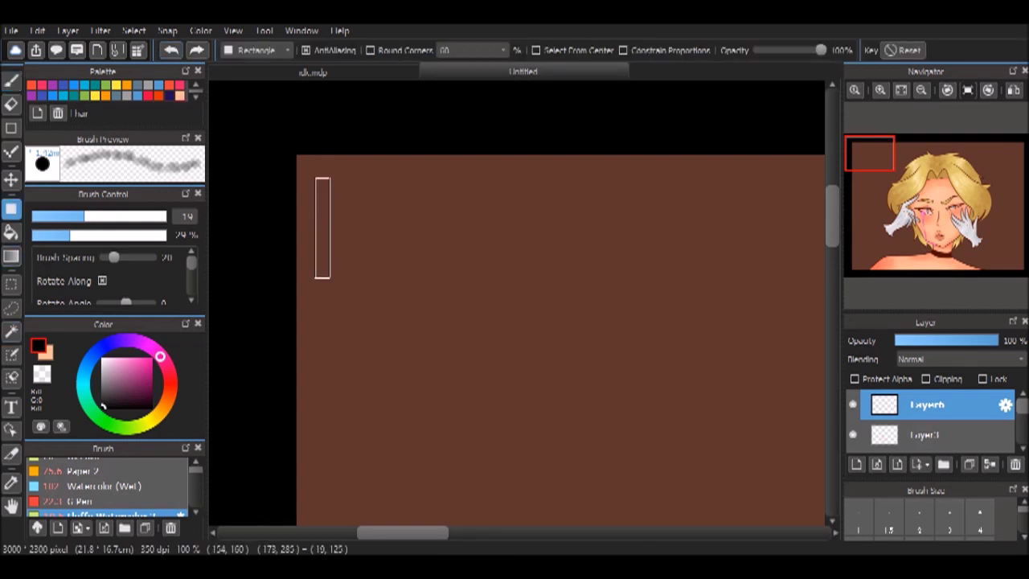
{"action": "left_click_drag", "start_coordinate": [329, 278], "coordinate": [330, 357]}
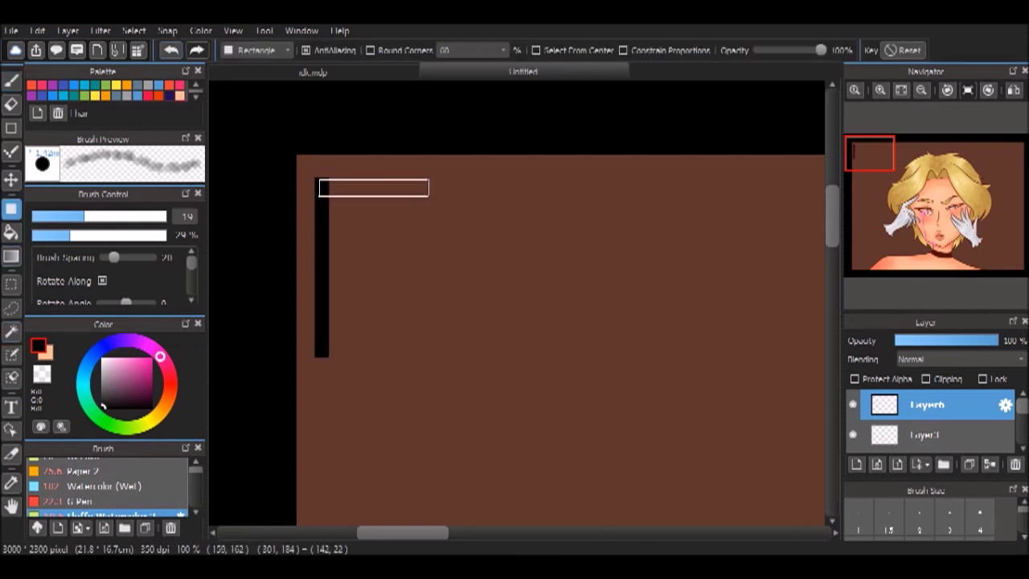
{"action": "left_click_drag", "start_coordinate": [487, 196], "coordinate": [486, 196]}
Select the L-shaped corner mark with the Magic Wand, paste three copies onto new layers, and clear the selection
{"action": "left_click", "coordinate": [11, 332]}
{"action": "left_click", "coordinate": [321, 274]}
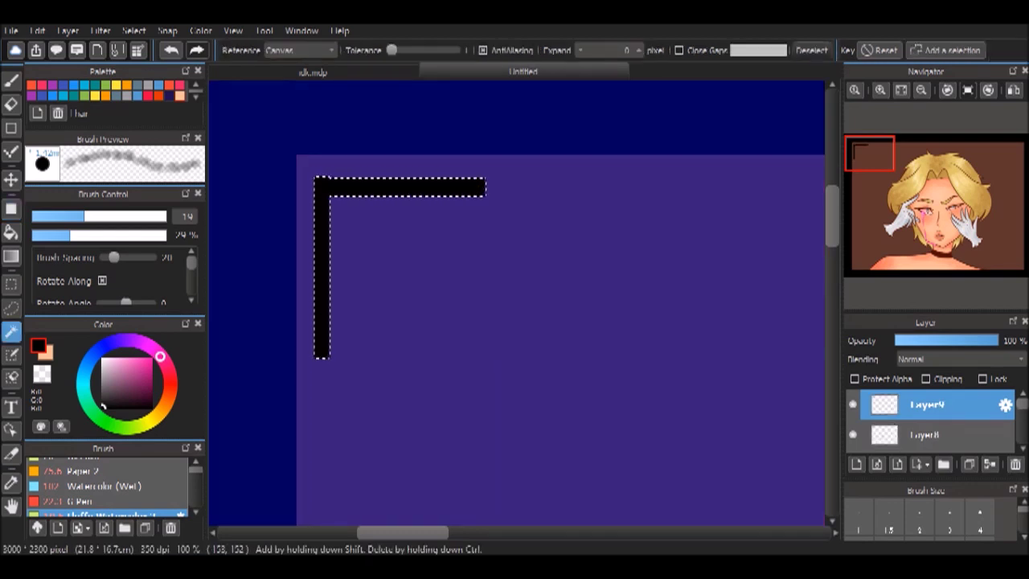
{"action": "key", "text": "ctrl+0"}
{"action": "key", "text": "ctrl+d"}
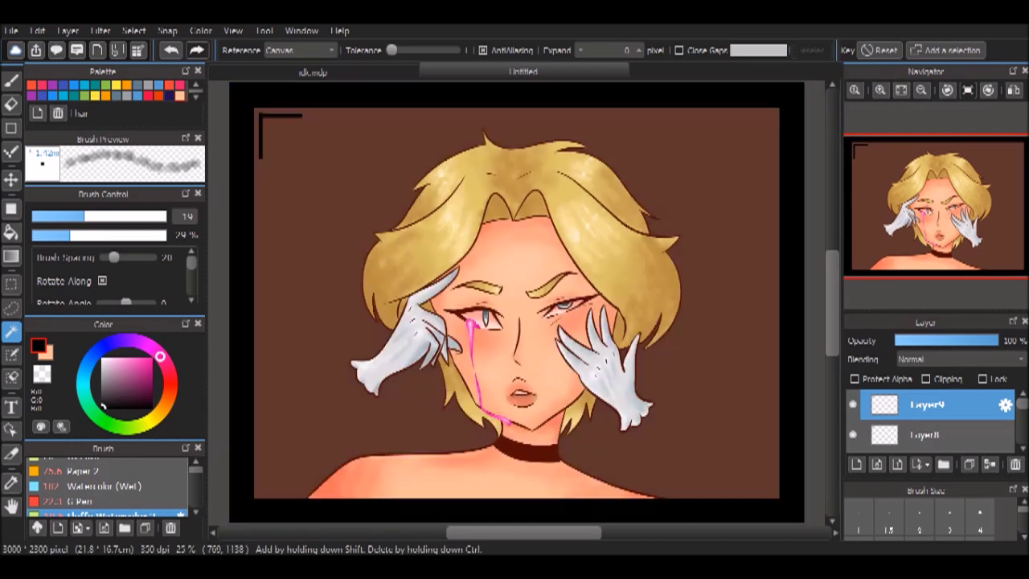
Transform the corner mark on Layer9 so it faces the frame's top-right corner and place it there
{"action": "key", "text": "ctrl+t"}
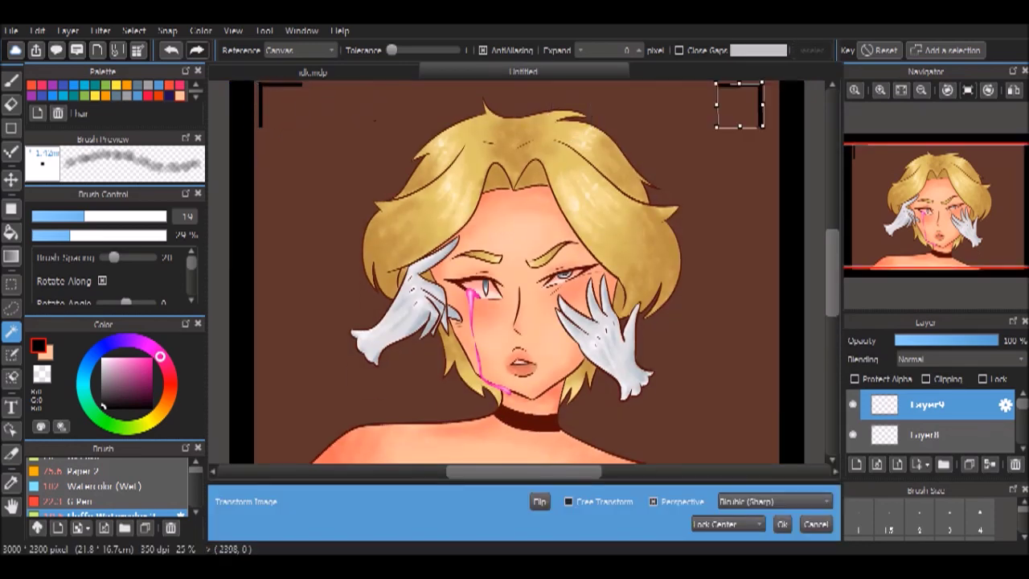
{"action": "left_click_drag", "start_coordinate": [571, 118], "coordinate": [657, 182]}
{"action": "key", "text": "Return"}
Transform the Layer8 mark to fit the frame's bottom-left corner and the Layer7 mark to fit the bottom-right corner
{"action": "left_click", "coordinate": [925, 434]}
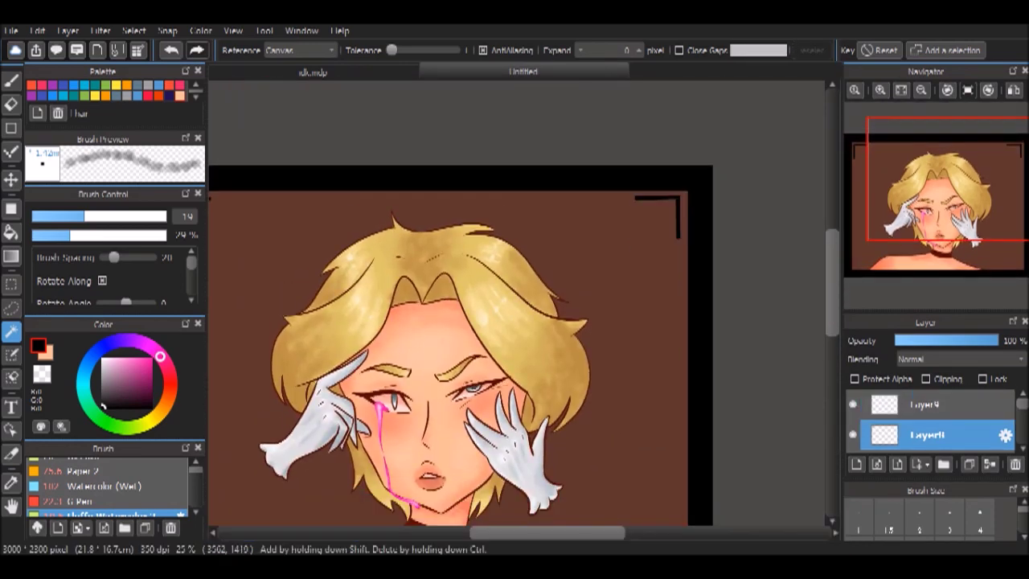
{"action": "key", "text": "ctrl+0"}
{"action": "key", "text": "ctrl+t"}
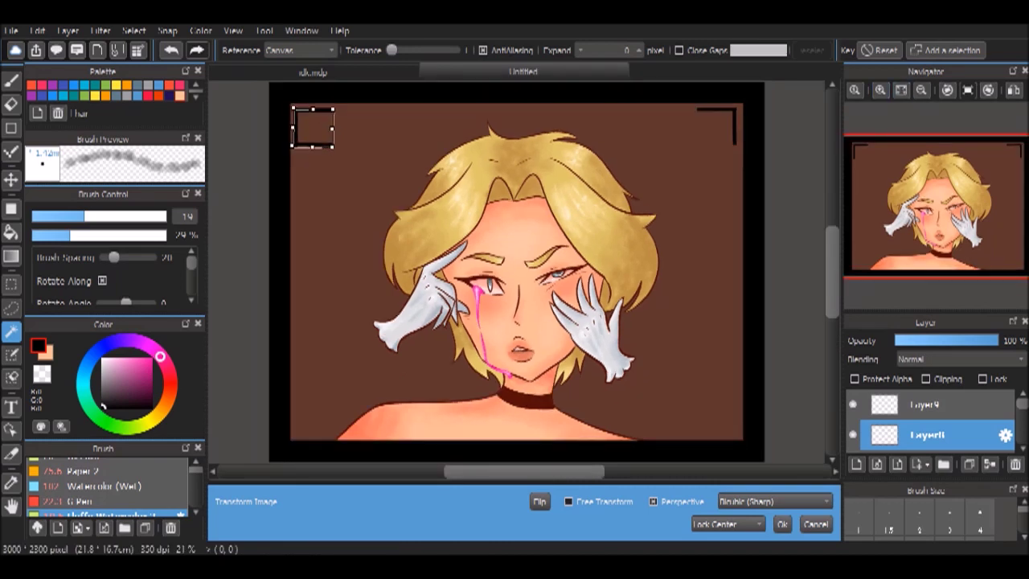
{"action": "key", "text": "Return"}
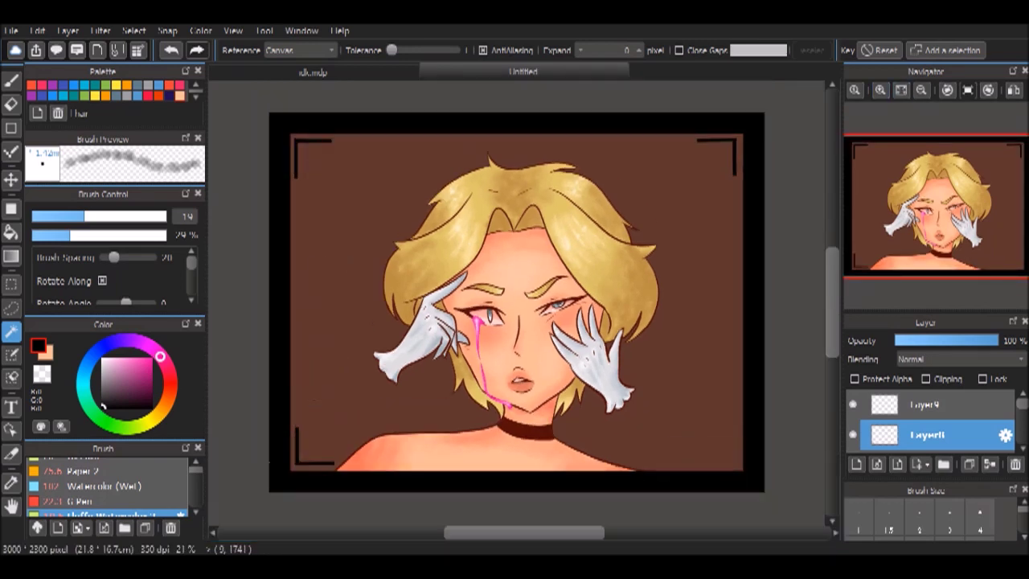
{"action": "left_click", "coordinate": [926, 425]}
{"action": "key", "text": "ctrl+t"}
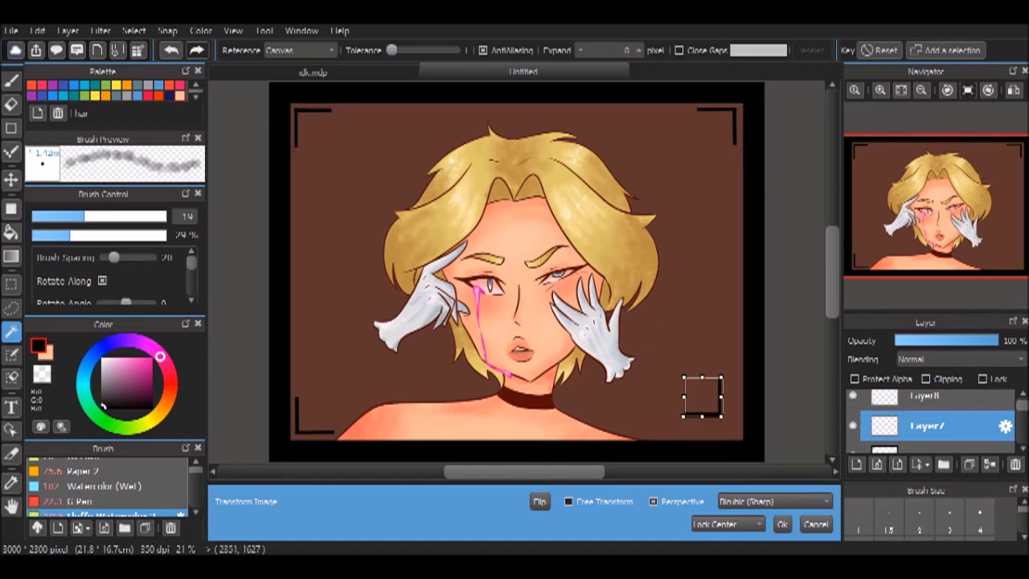
{"action": "key", "text": "Return"}
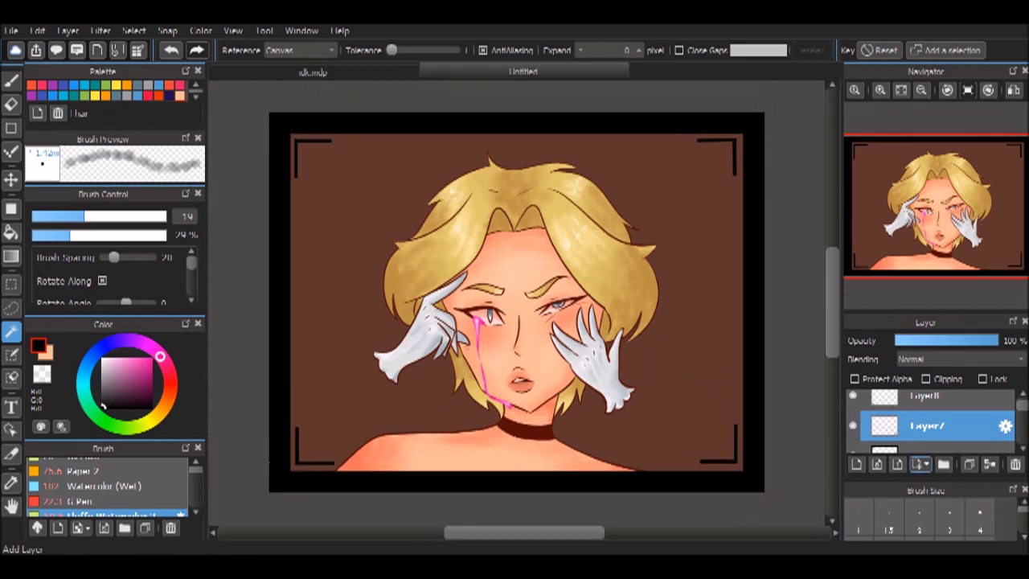
Open the recent file watermark white.png, copy the watermark, and return to the Untitled drawing
{"action": "left_click", "coordinate": [37, 31]}
{"action": "mouse_move", "coordinate": [49, 140]}
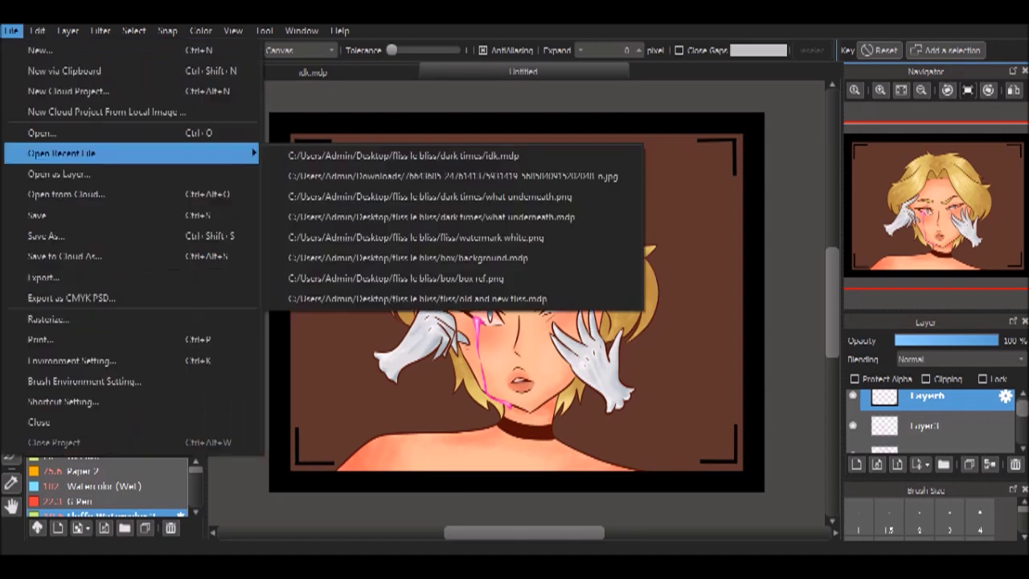
{"action": "left_click", "coordinate": [362, 237]}
{"action": "key", "text": "ctrl+c"}
{"action": "key", "text": "ctrl+shift+Tab"}
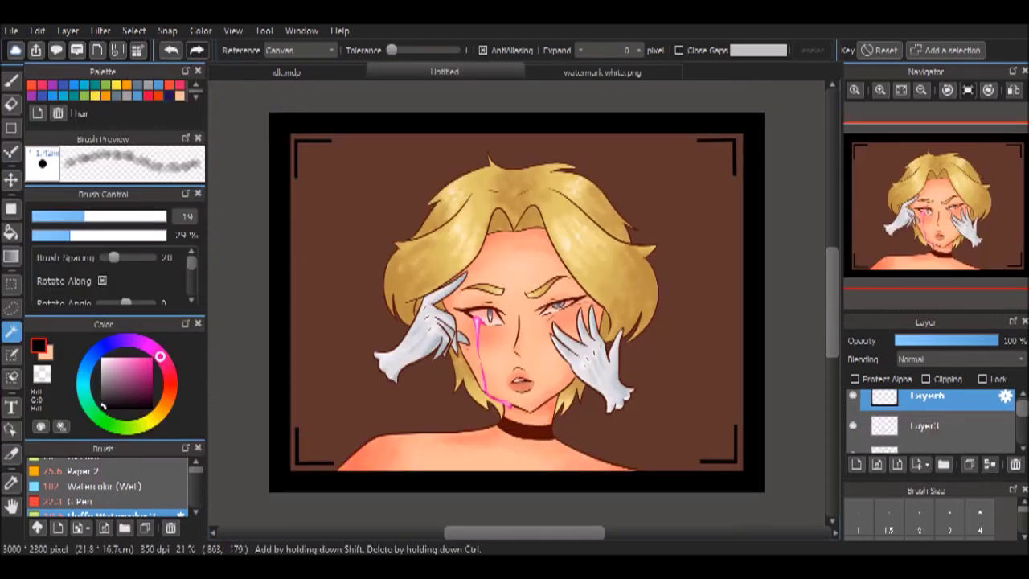
Paste the watermark, resize and place it beside the bottom-right corner mark, and set its layer opacity to 53%
{"action": "key", "text": "ctrl+v"}
{"action": "key", "text": "ctrl+t"}
{"action": "left_click_drag", "start_coordinate": [414, 237], "coordinate": [368, 188]}
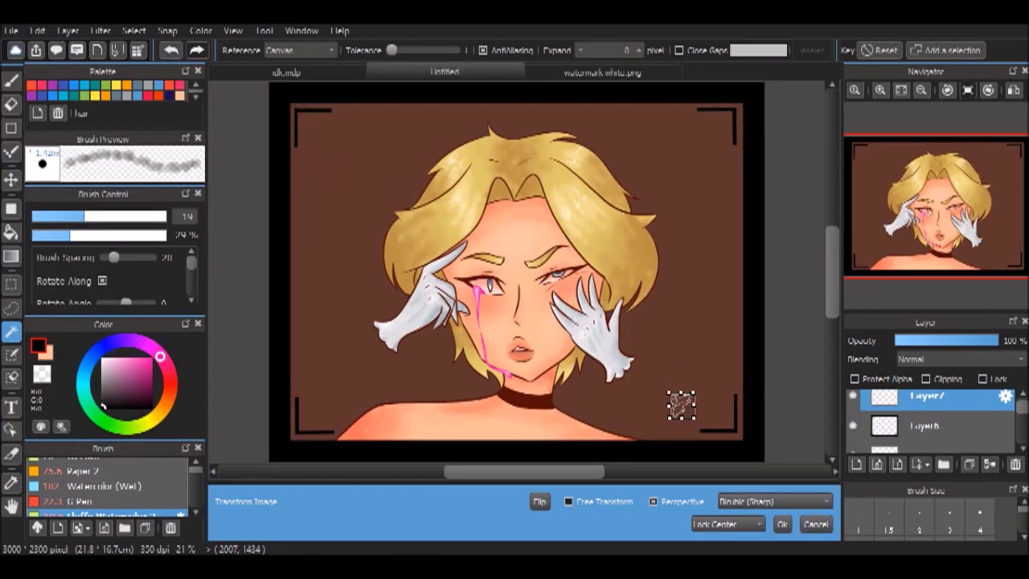
{"action": "left_click", "coordinate": [782, 524]}
{"action": "left_click", "coordinate": [951, 340]}
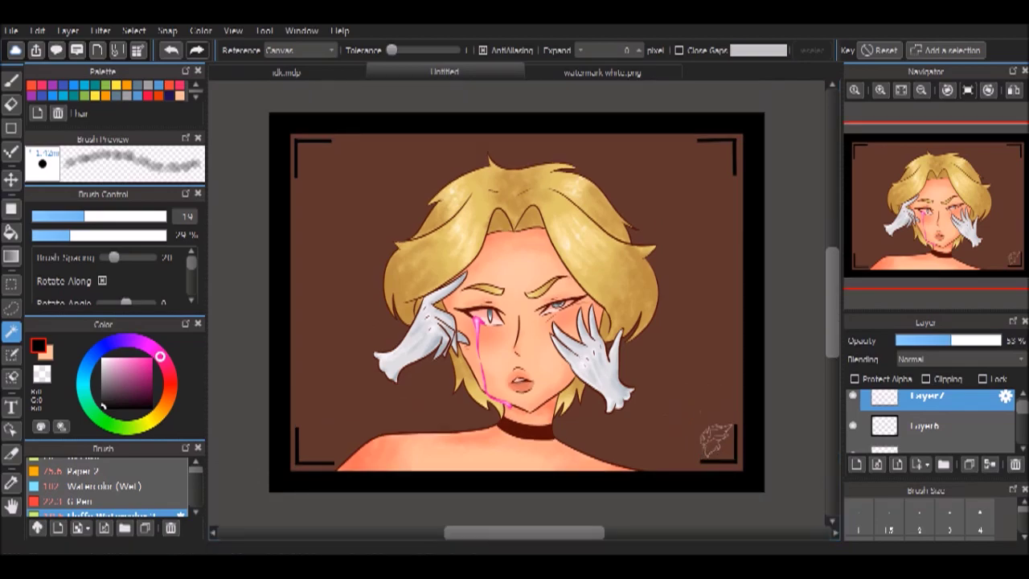